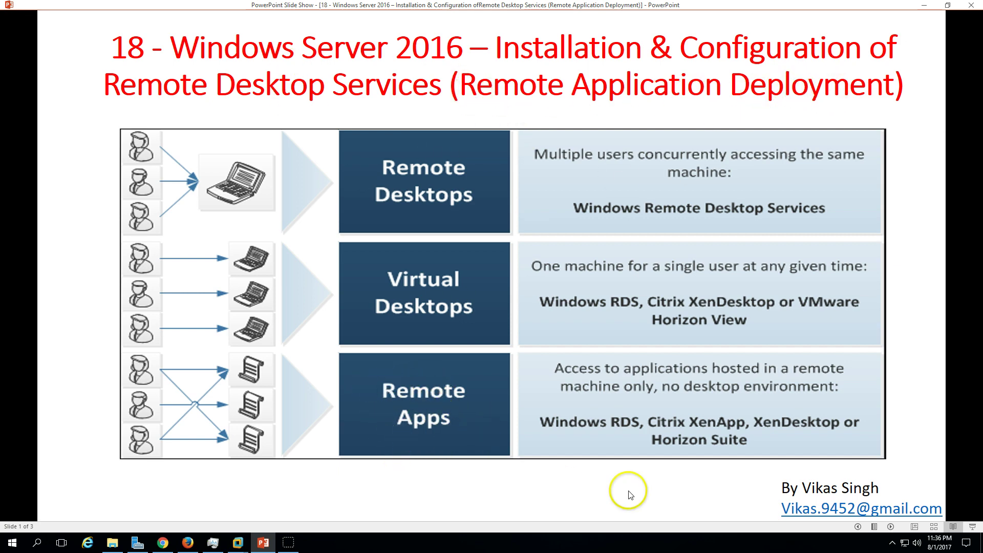
Step: Show the demo environment slide, and examine the local server properties and role dashboard of Win2K16-DC01 in VMware Workstation
{"action": "left_click", "coordinate": [891, 527]}
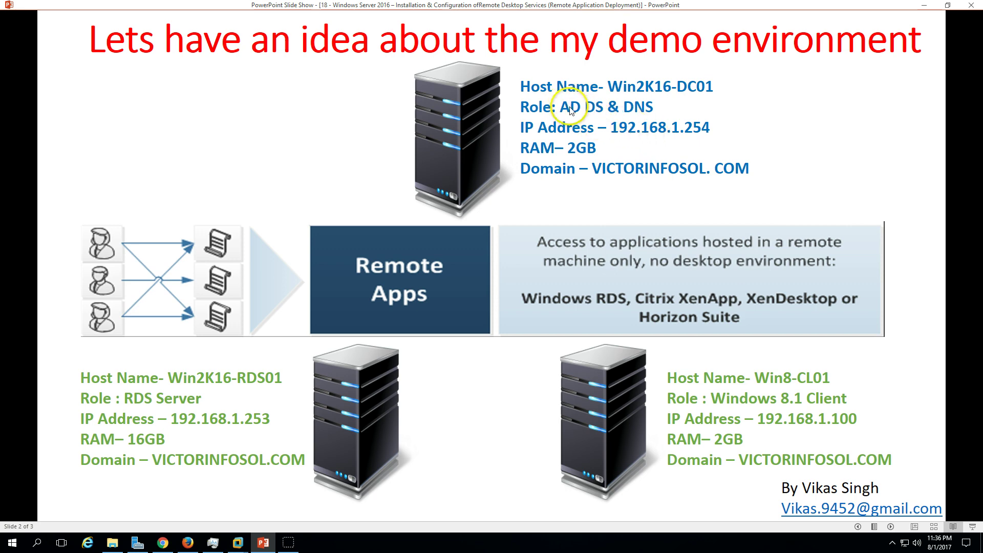
{"action": "left_click", "coordinate": [262, 541]}
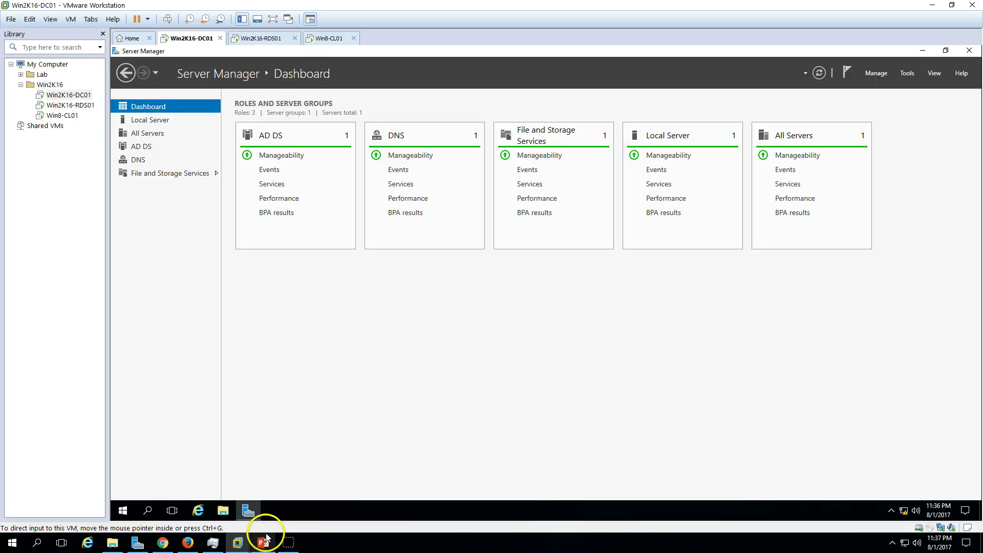
{"action": "left_click", "coordinate": [159, 121]}
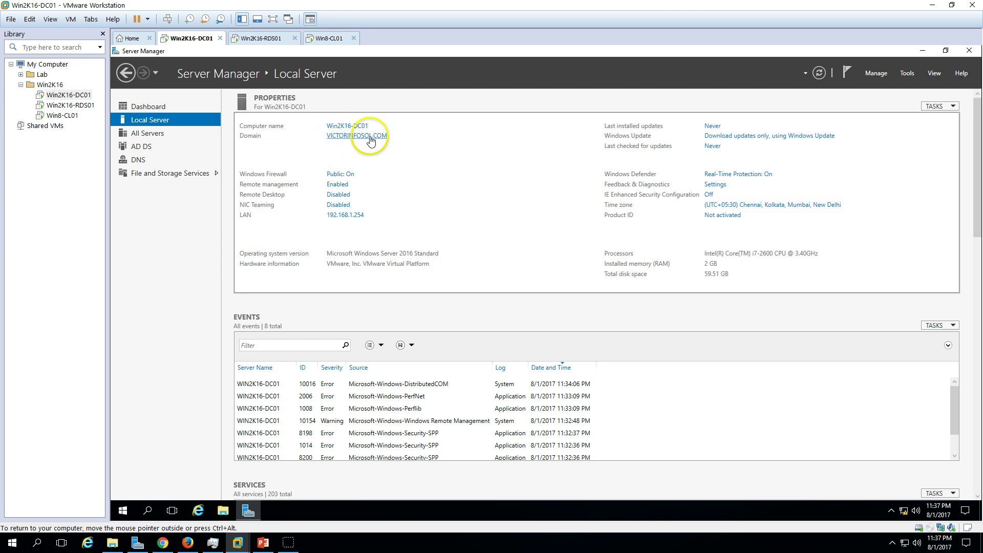
{"action": "left_click", "coordinate": [145, 106]}
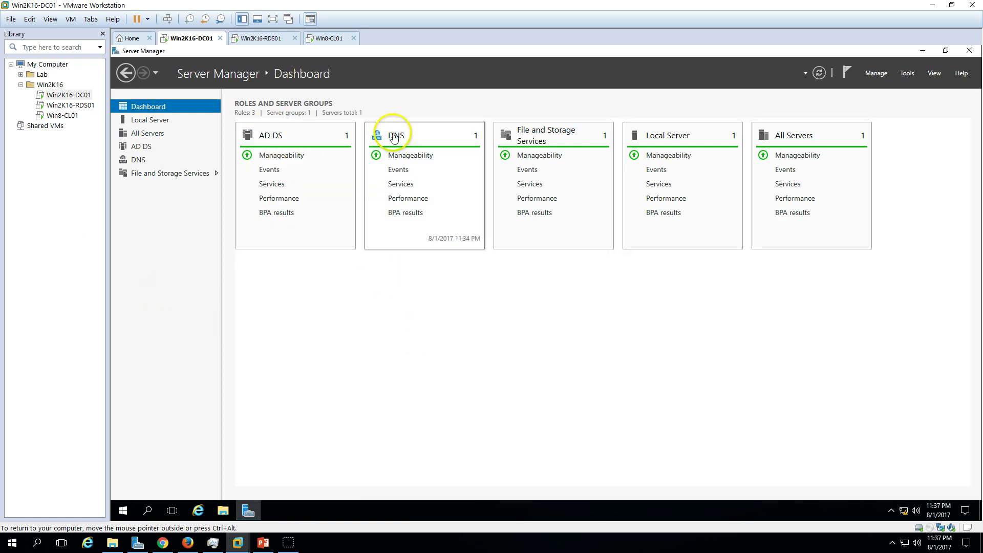
{"action": "left_click", "coordinate": [154, 120]}
{"action": "left_click", "coordinate": [145, 106]}
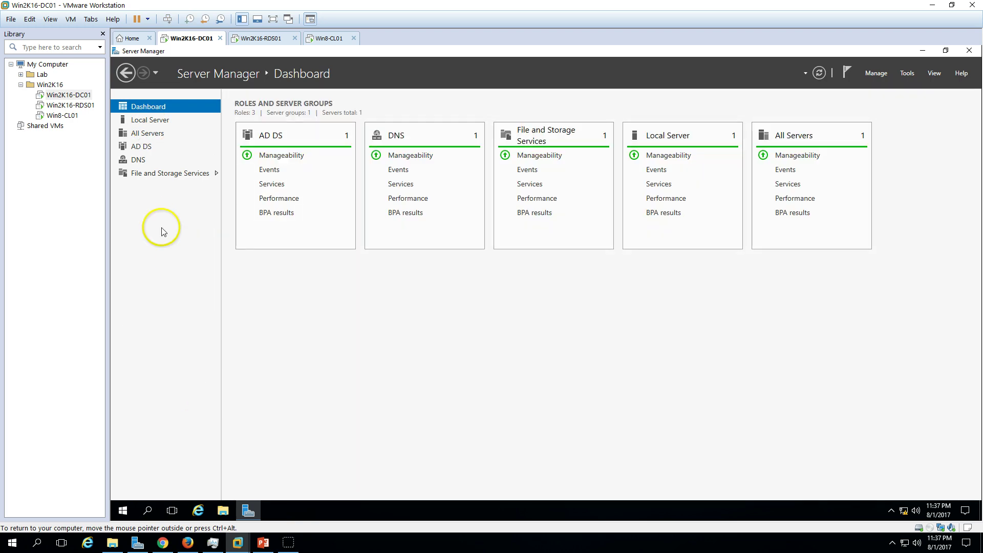
Step: Review the RDS server details on the PowerPoint environment slide and check them against Win2K16-RDS01's local server properties in VMware Workstation
{"action": "left_click", "coordinate": [264, 542]}
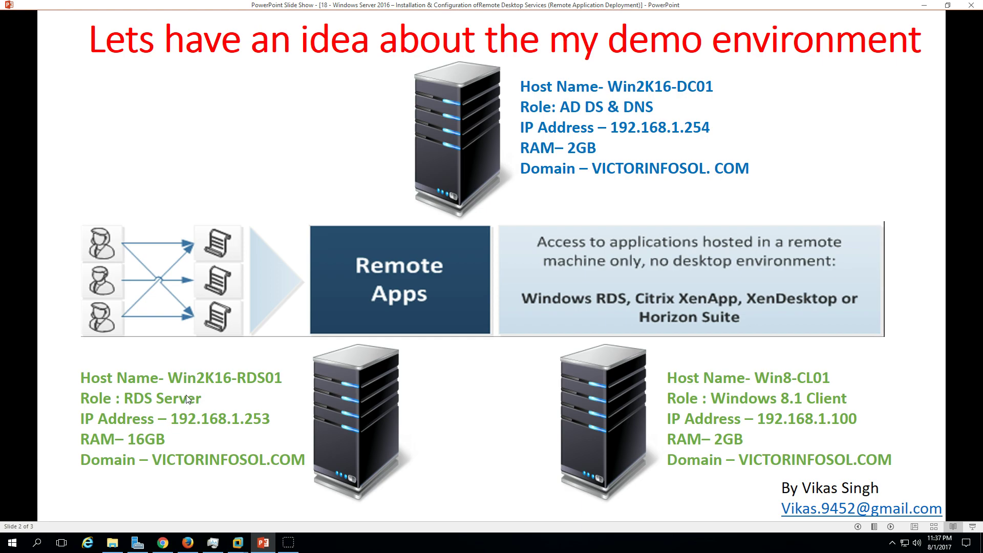
{"action": "left_click", "coordinate": [263, 542]}
{"action": "left_click", "coordinate": [263, 541]}
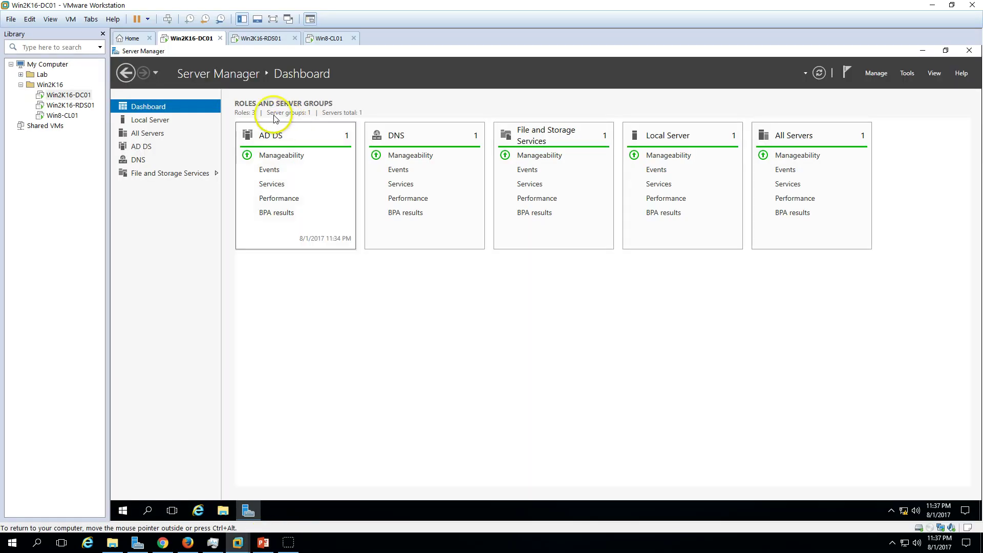
{"action": "left_click", "coordinate": [262, 38]}
{"action": "left_click", "coordinate": [159, 120]}
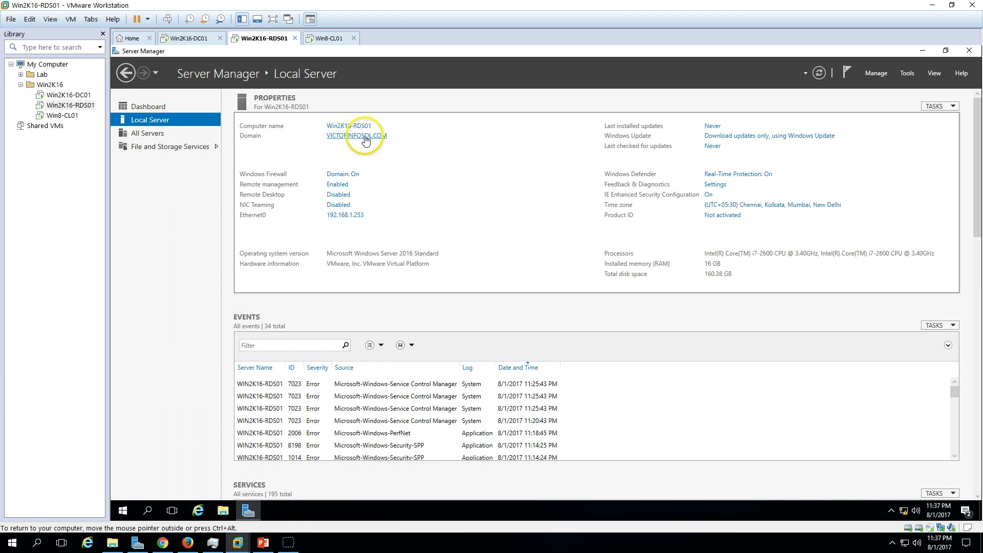
Step: Inspect the RDS-Disk01 (D:) drive on Win2K16-RDS01 in File Explorer, and return to the Server Manager dashboard
{"action": "left_click", "coordinate": [223, 511]}
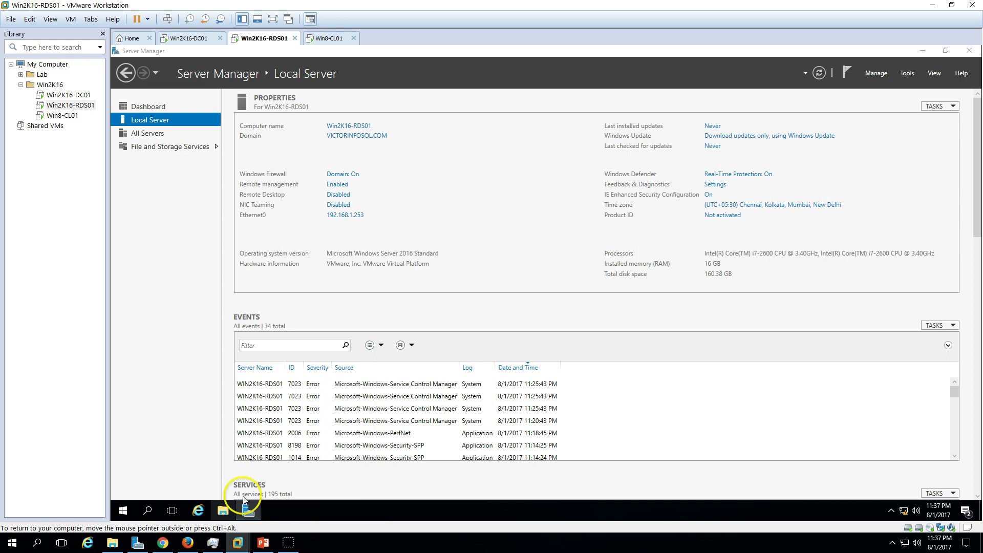
{"action": "left_click", "coordinate": [297, 249]}
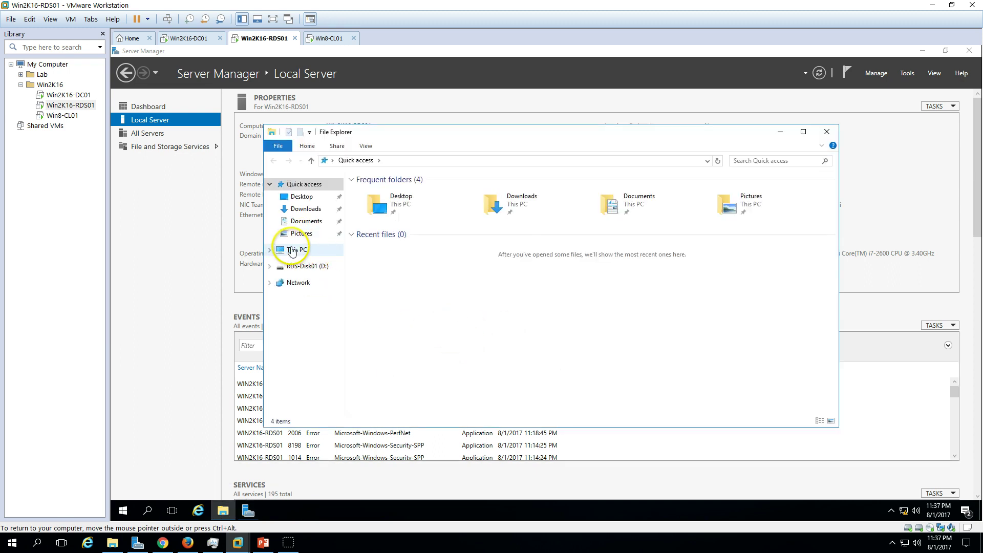
{"action": "left_click", "coordinate": [524, 270]}
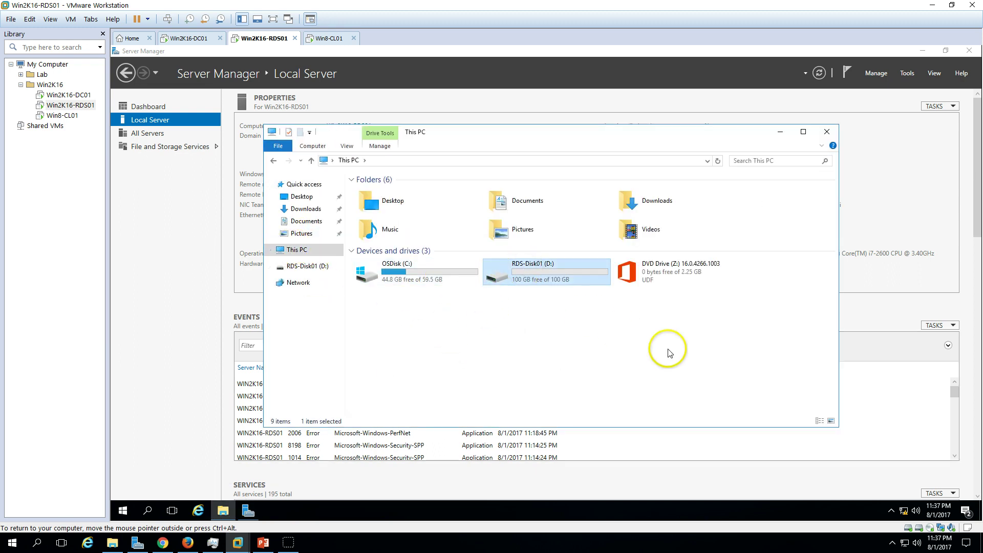
{"action": "left_click", "coordinate": [826, 132]}
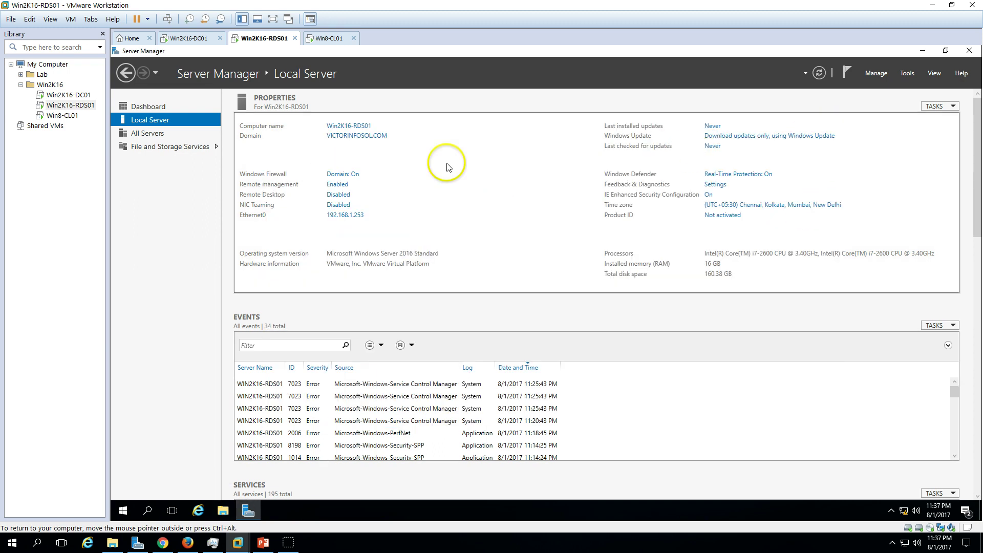
{"action": "left_click", "coordinate": [147, 106]}
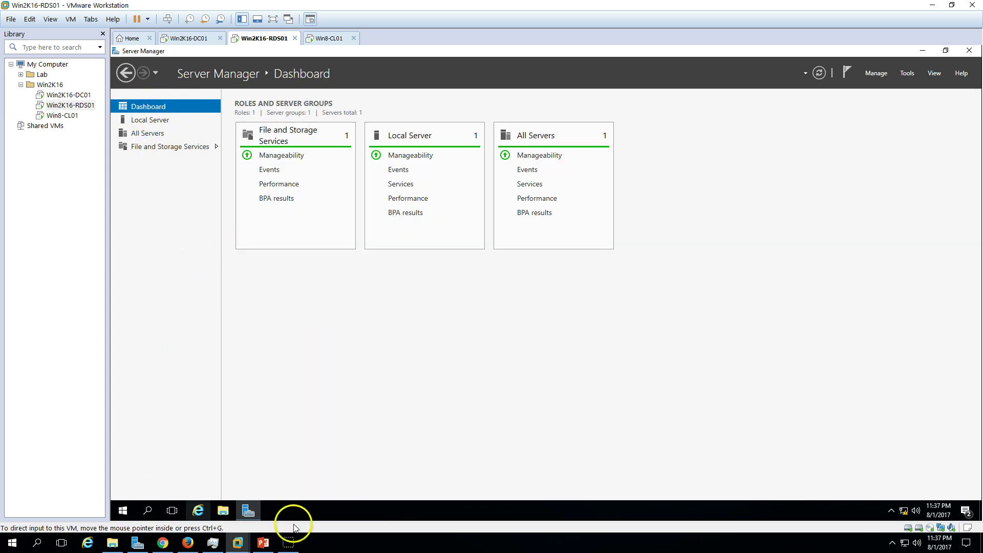
Step: Review the client details on the PowerPoint environment slide and check the system properties of Win8-CL01 in VMware Workstation
{"action": "left_click", "coordinate": [262, 541]}
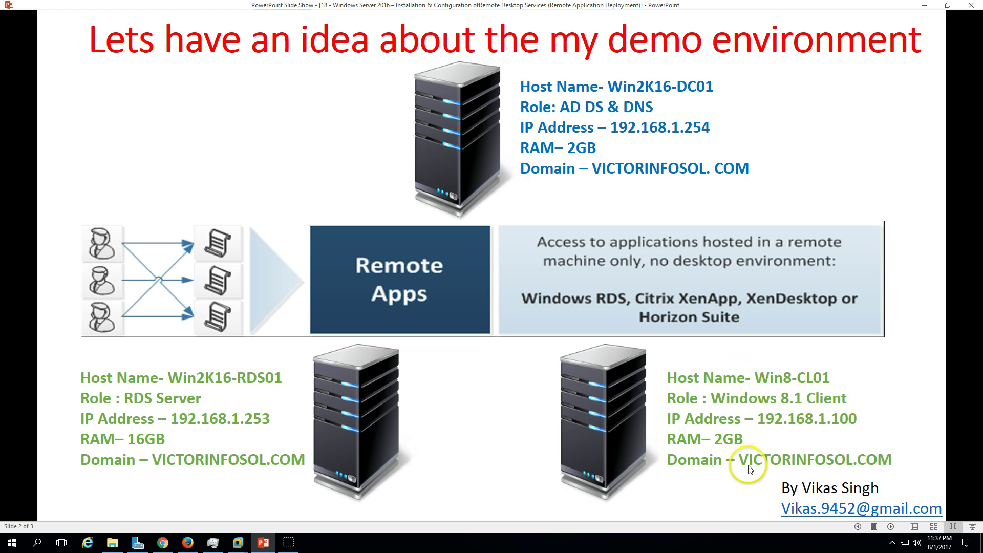
{"action": "left_click", "coordinate": [263, 542]}
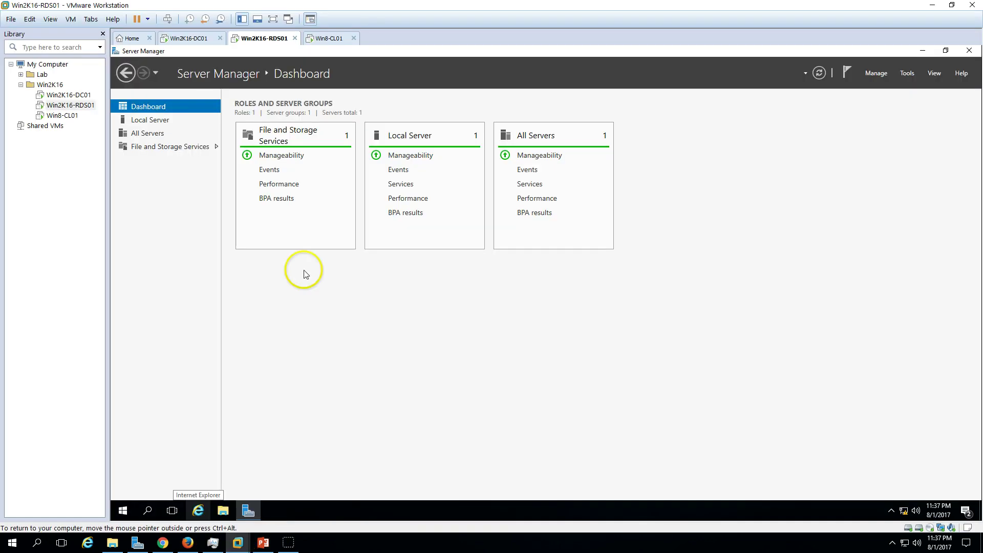
{"action": "left_click", "coordinate": [319, 39]}
{"action": "right_click", "coordinate": [123, 122]}
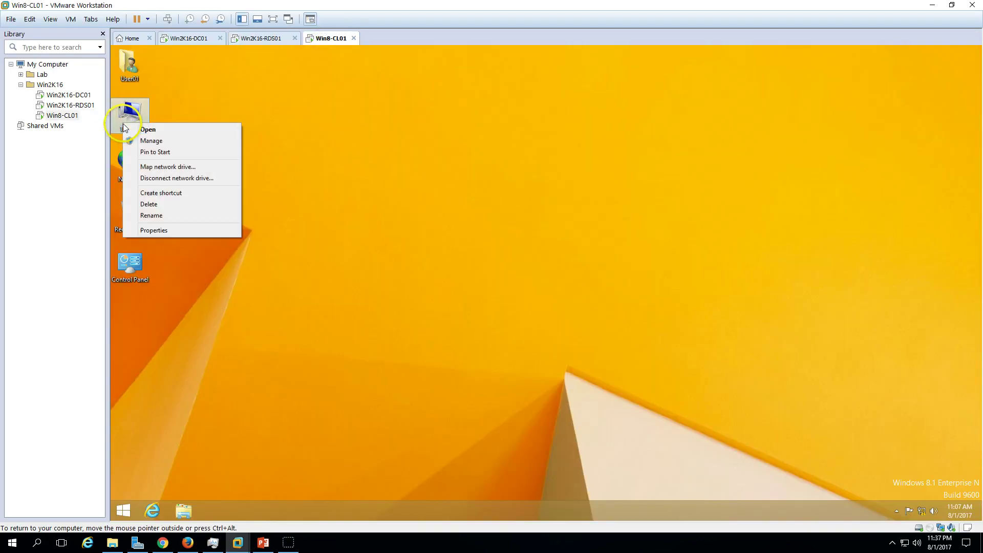
{"action": "left_click", "coordinate": [178, 231]}
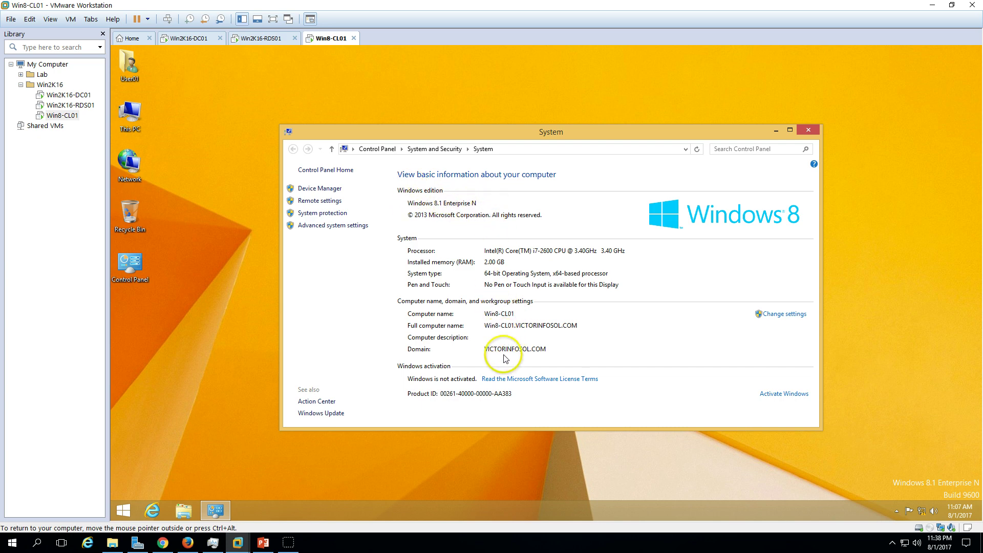
{"action": "left_click", "coordinate": [808, 129]}
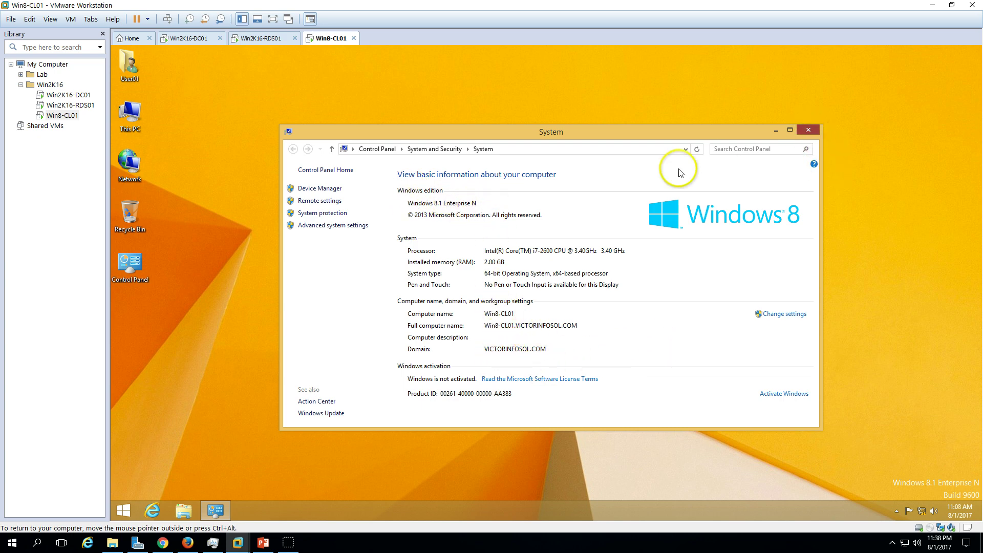
Step: Bring the Win2K16-RDS01 virtual machine back into view, revisiting the Remote Apps environment slide in PowerPoint
{"action": "left_click", "coordinate": [264, 38]}
{"action": "left_click", "coordinate": [192, 38]}
{"action": "left_click", "coordinate": [261, 38]}
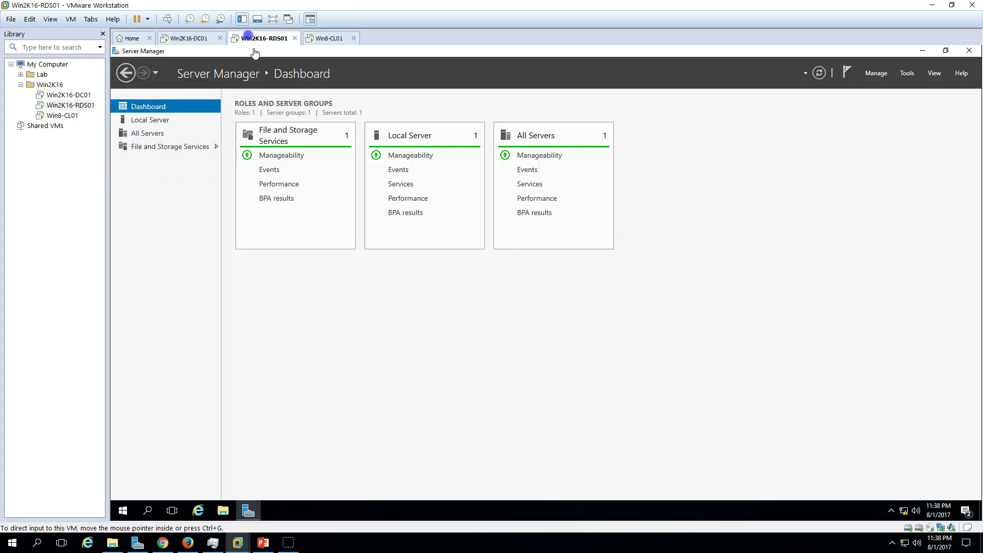
{"action": "left_click", "coordinate": [263, 542]}
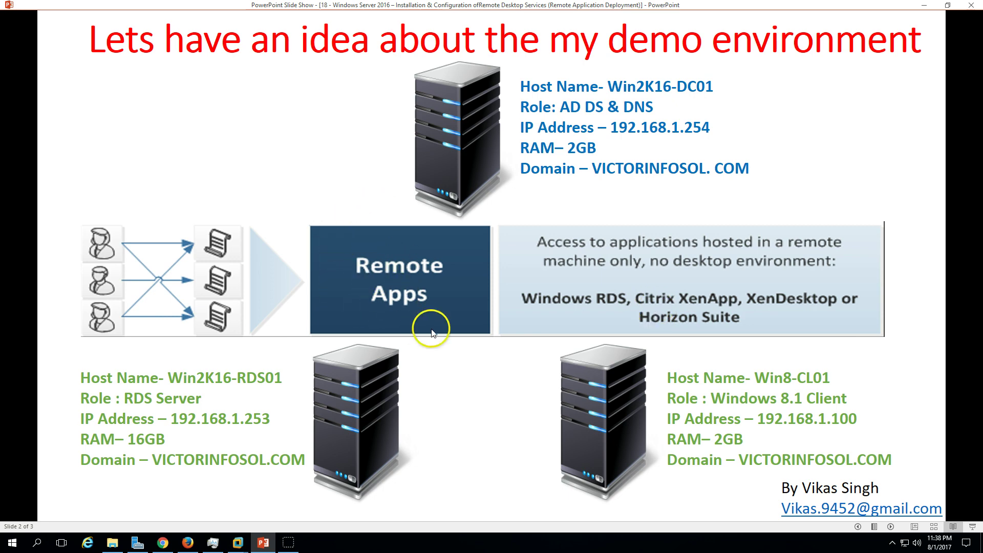
{"action": "left_click", "coordinate": [265, 542]}
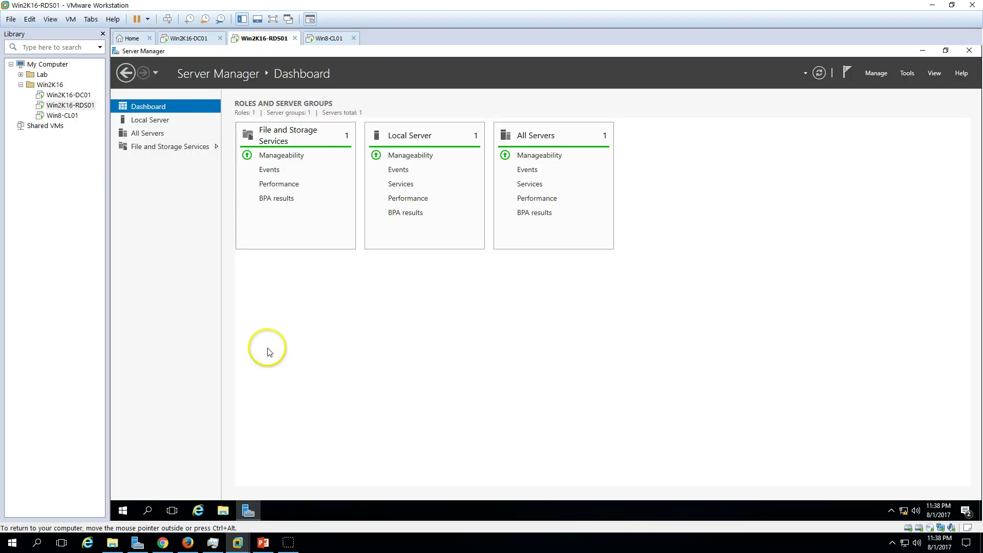
Step: Examine the list of installed applications on Win2K16-RDS01 and return to the Server Manager dashboard
{"action": "left_click", "coordinate": [123, 511]}
{"action": "scroll", "coordinate": [202, 420], "scroll_direction": "down", "scroll_amount": 6}
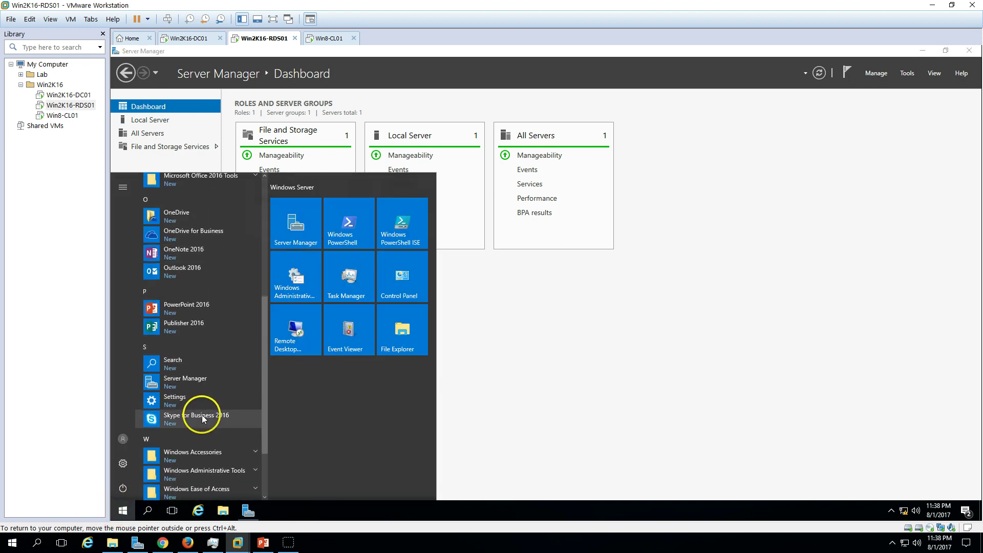
{"action": "scroll", "coordinate": [195, 453], "scroll_direction": "up", "scroll_amount": 3}
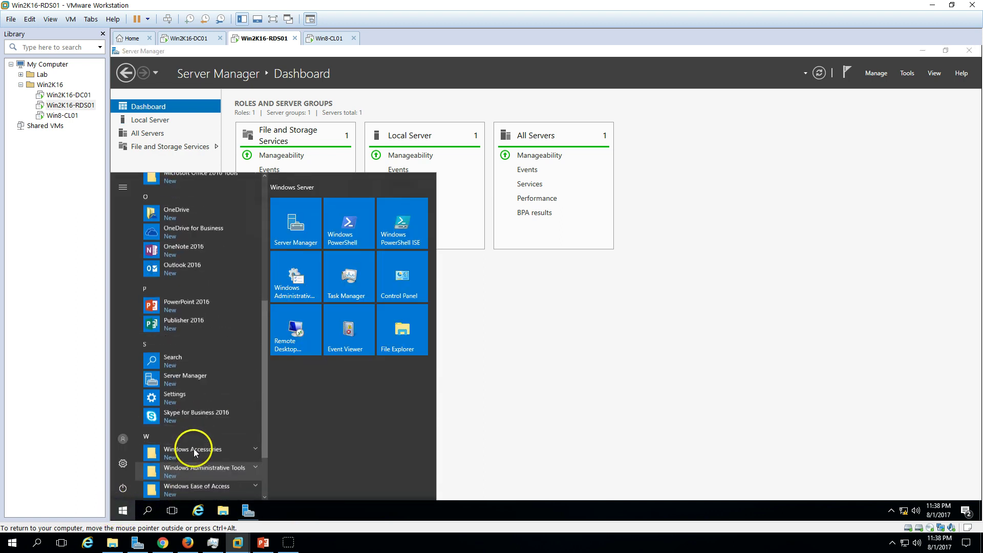
{"action": "scroll", "coordinate": [186, 339], "scroll_direction": "up", "scroll_amount": 3}
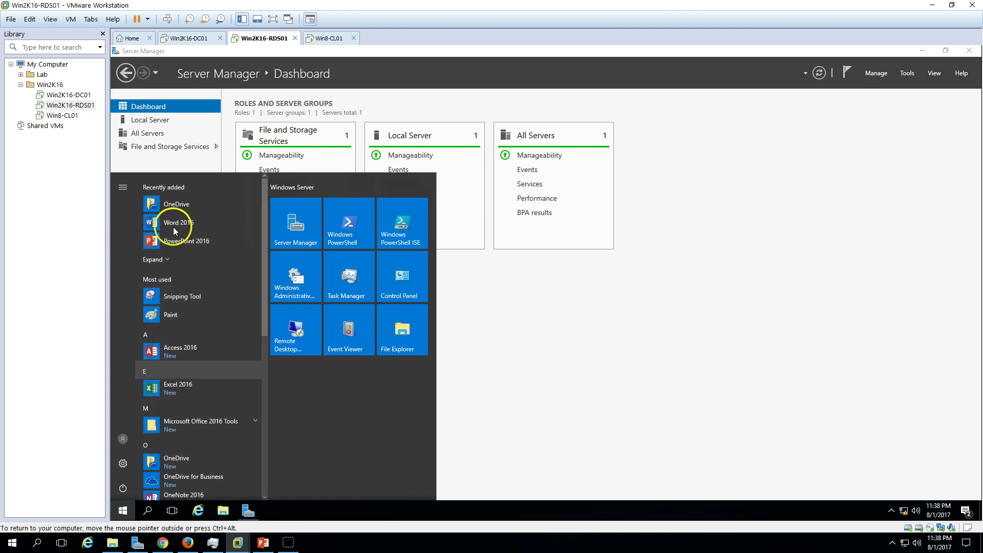
{"action": "left_click", "coordinate": [544, 390]}
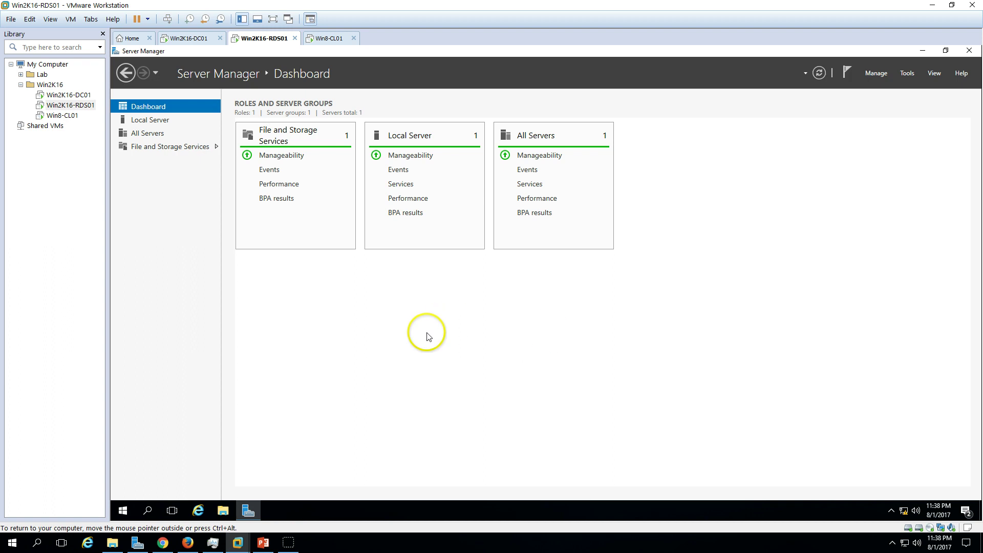
{"action": "left_click", "coordinate": [247, 511]}
{"action": "left_click", "coordinate": [248, 511]}
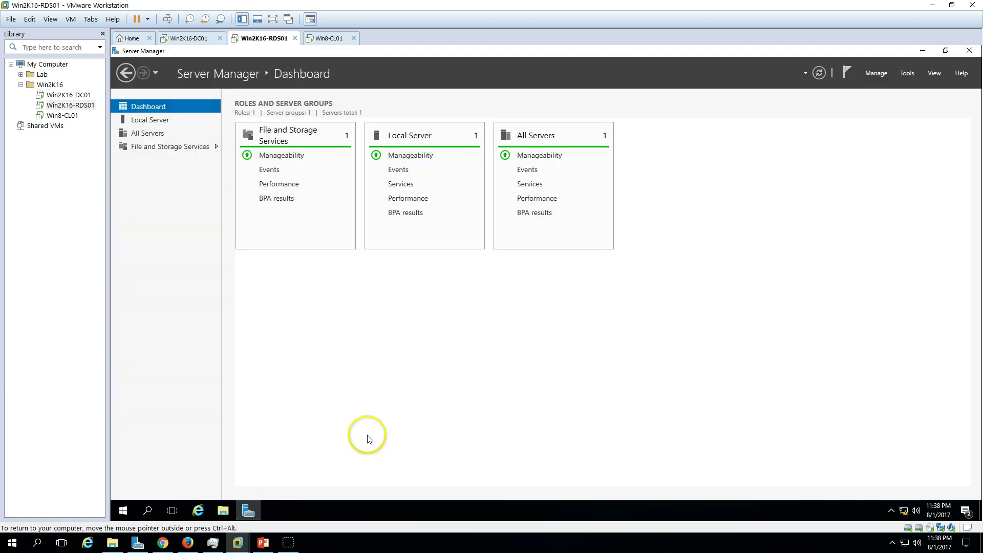
Step: Start the Add Roles and Features wizard on Win2K16-RDS01 and choose Remote Desktop Services installation as the installation type
{"action": "left_click", "coordinate": [877, 74]}
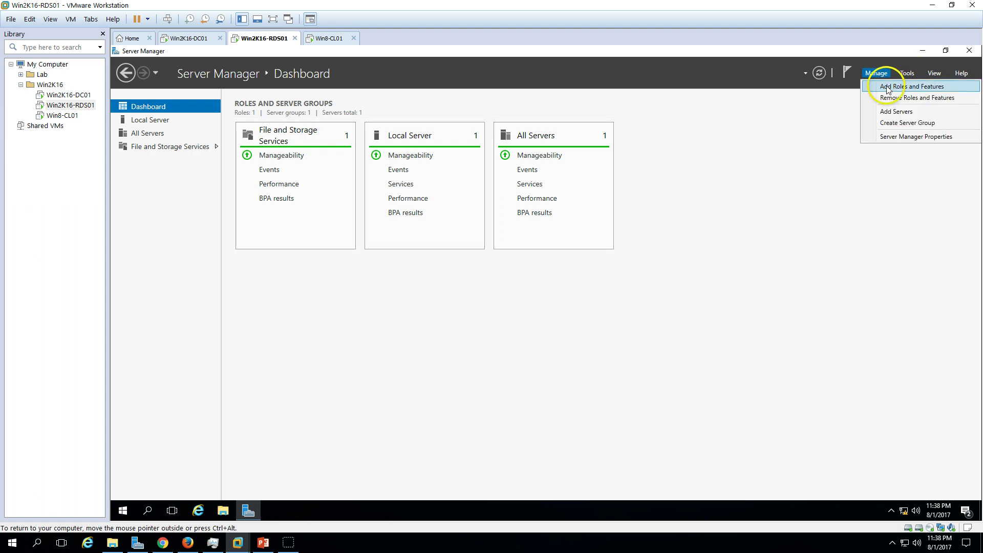
{"action": "left_click", "coordinate": [892, 87]}
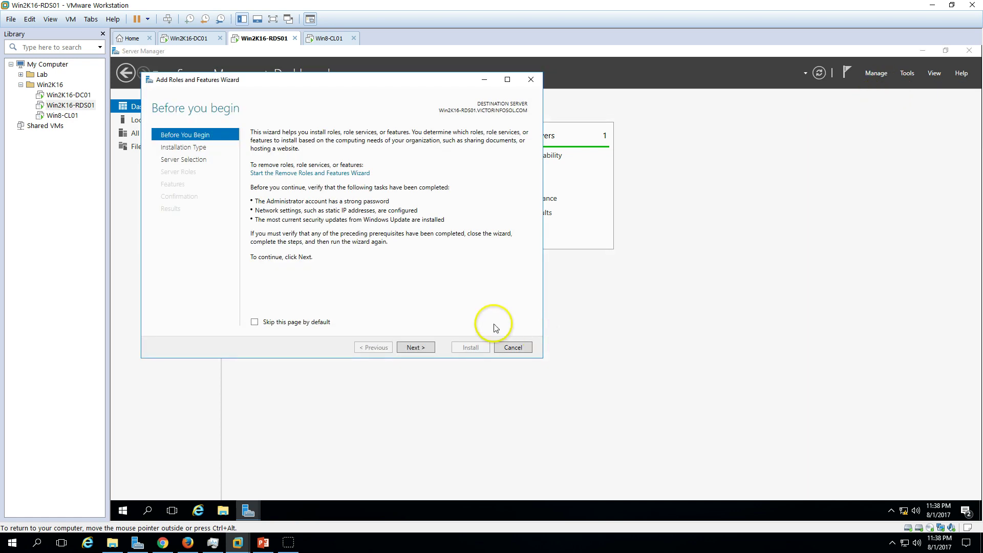
{"action": "left_click", "coordinate": [415, 348]}
{"action": "left_click_drag", "start_coordinate": [382, 83], "coordinate": [585, 131]}
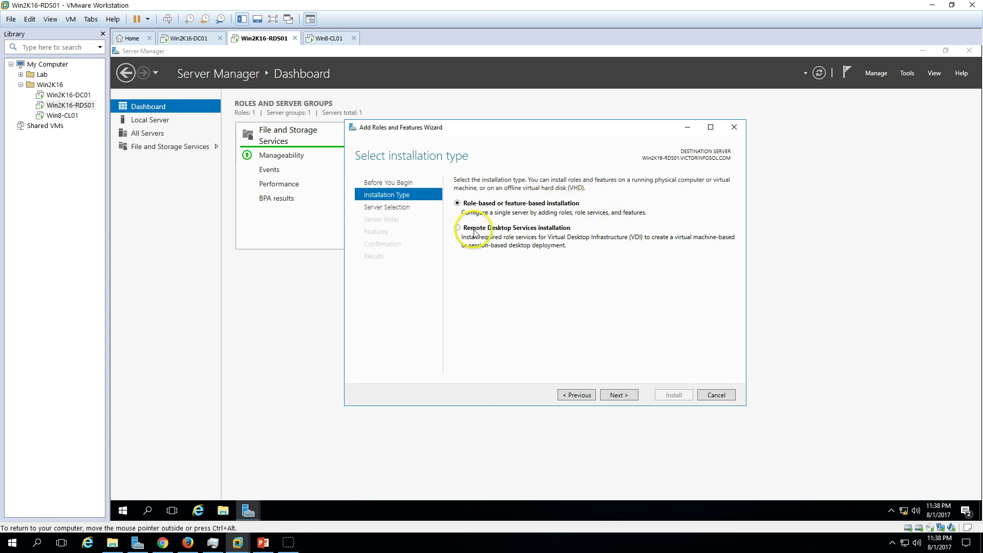
{"action": "left_click", "coordinate": [516, 231]}
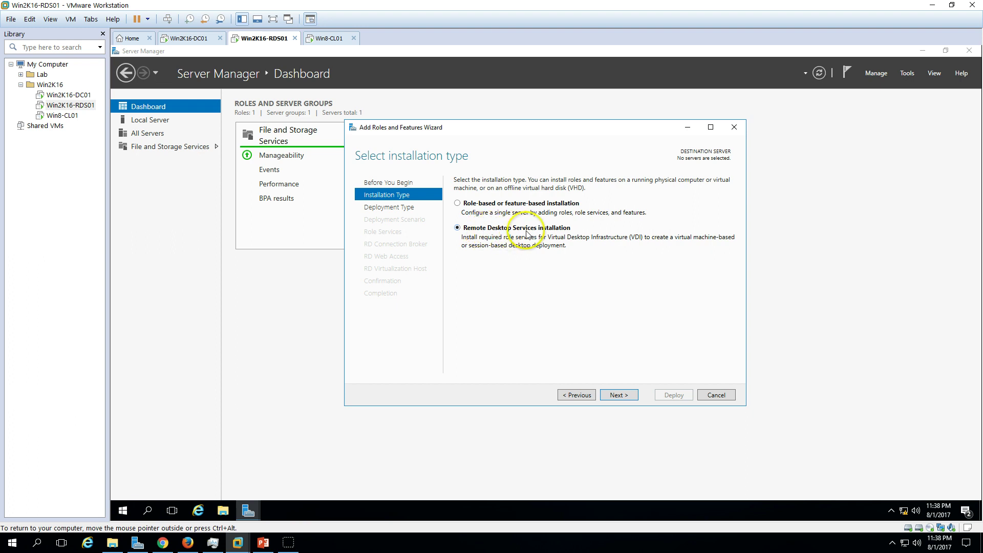
{"action": "left_click", "coordinate": [631, 396]}
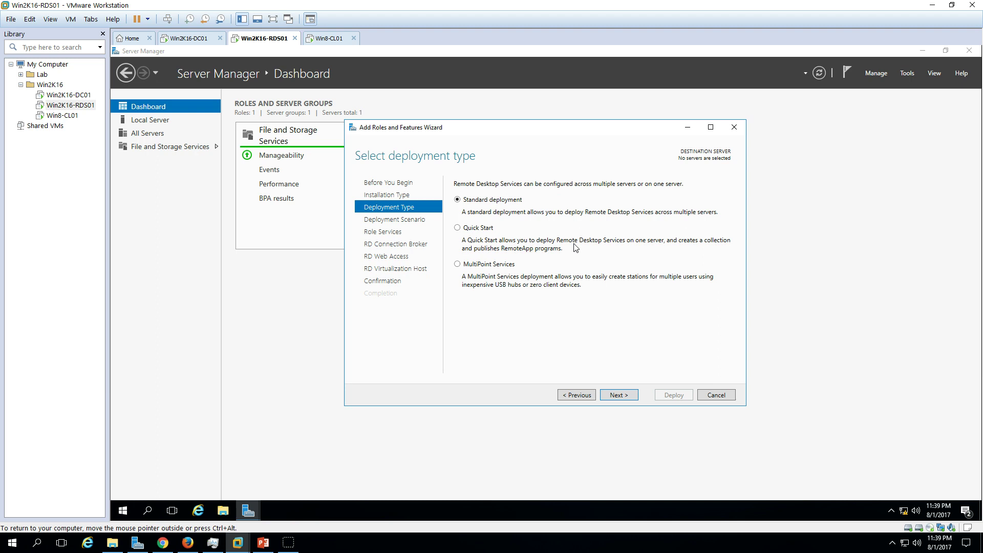
Step: Choose Quick Start as the deployment type and continue to the deployment scenario page
{"action": "left_click", "coordinate": [467, 228]}
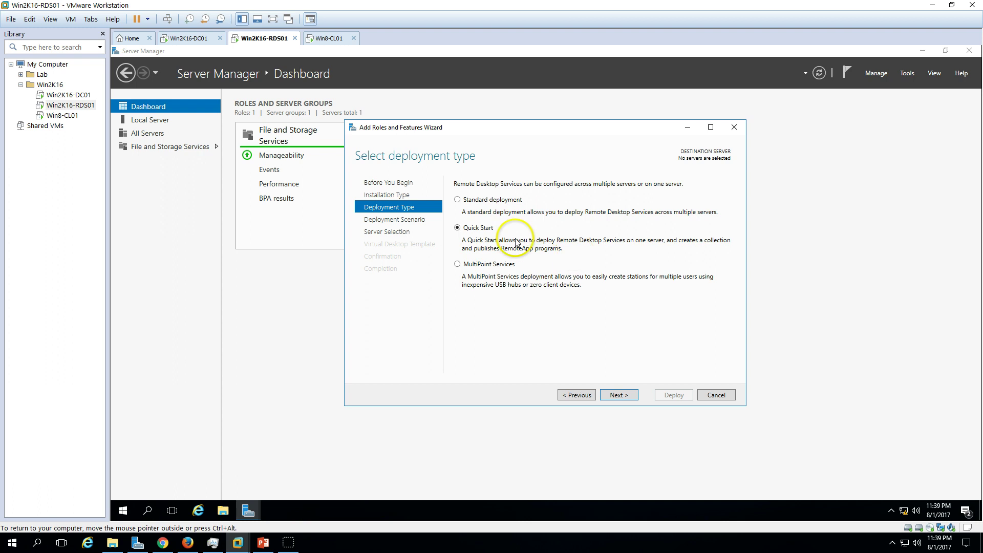
{"action": "left_click", "coordinate": [465, 200]}
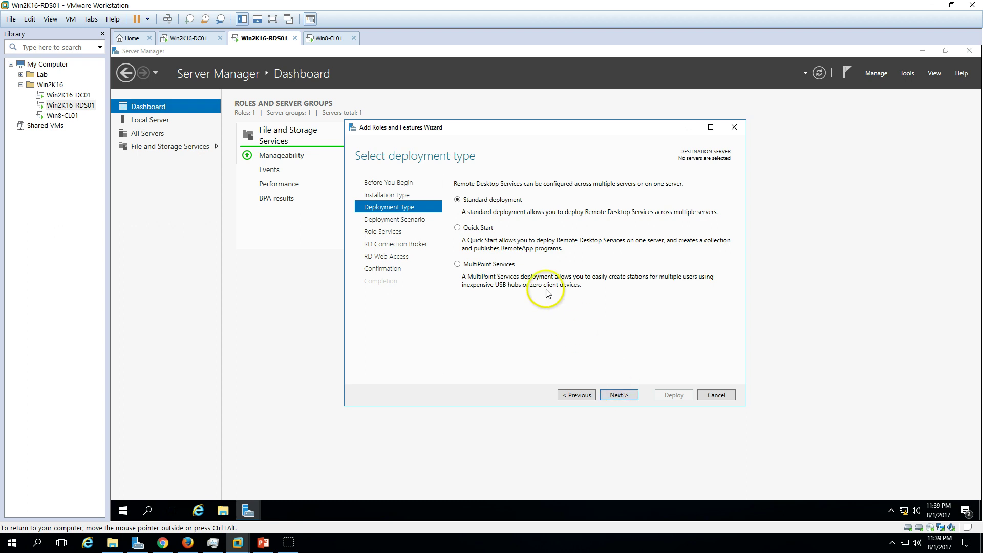
{"action": "left_click", "coordinate": [480, 230]}
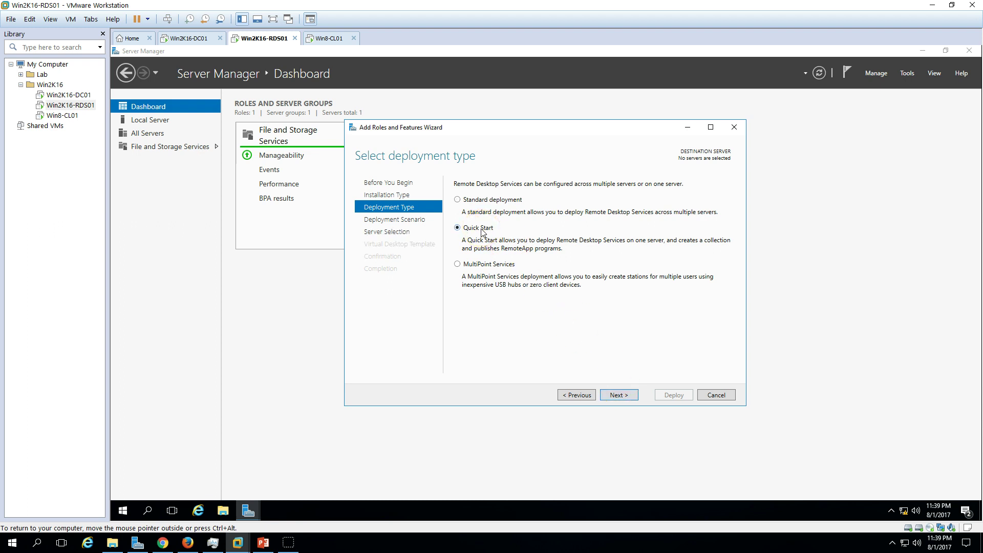
{"action": "left_click", "coordinate": [617, 395]}
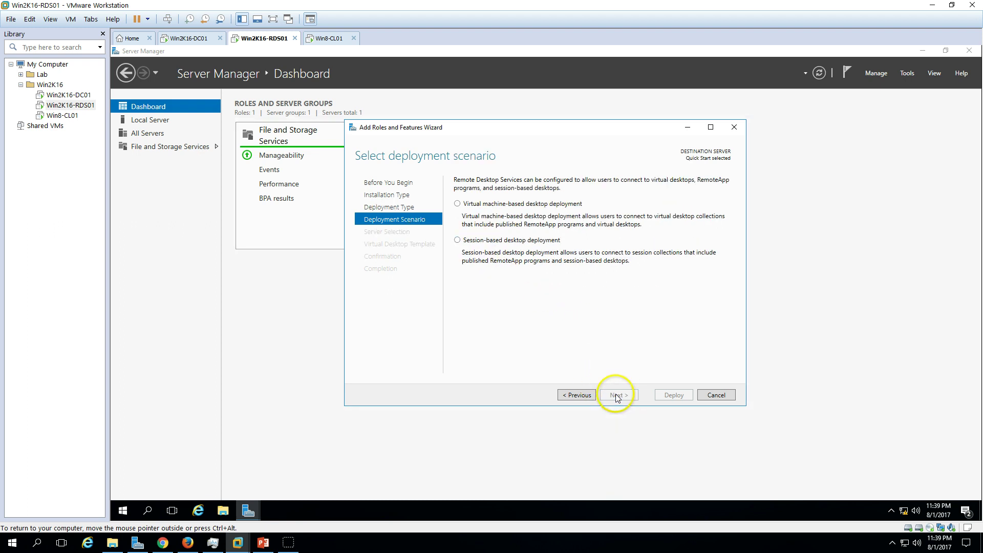
Step: Compare the wizard pages for Standard deployment and Quick Start, returning to the deployment scenario page with Quick Start selected
{"action": "left_click", "coordinate": [577, 395]}
{"action": "left_click", "coordinate": [475, 200]}
{"action": "left_click", "coordinate": [618, 395]}
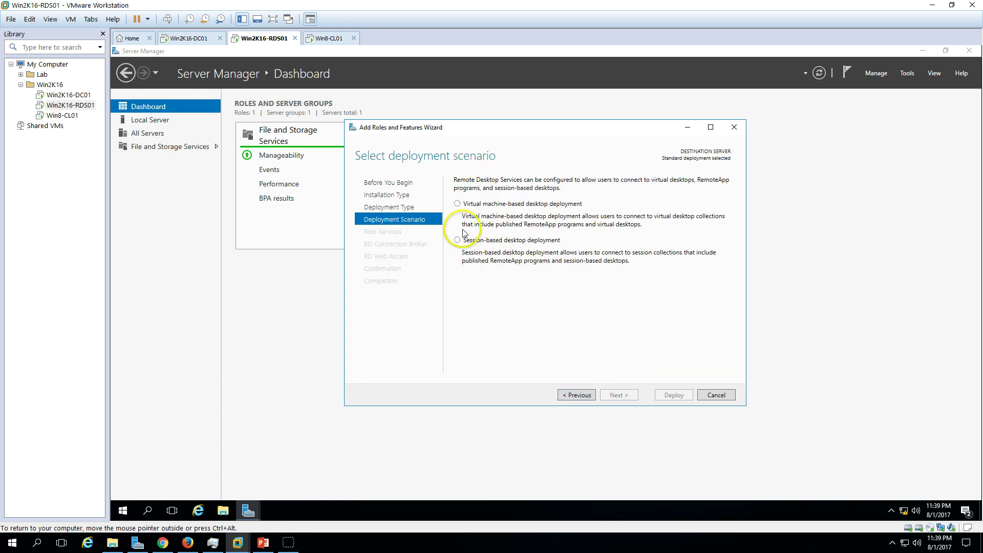
{"action": "left_click", "coordinate": [580, 396]}
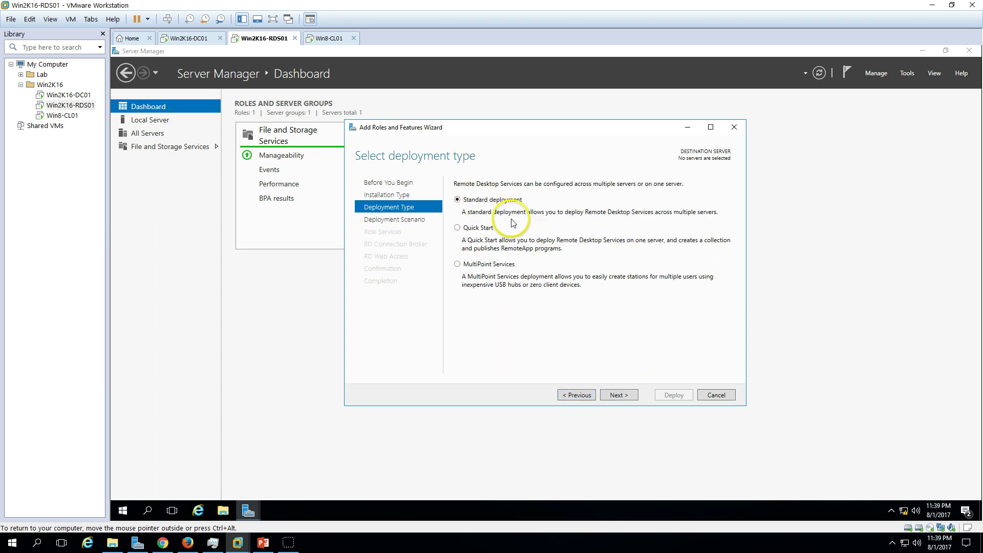
{"action": "left_click", "coordinate": [475, 230]}
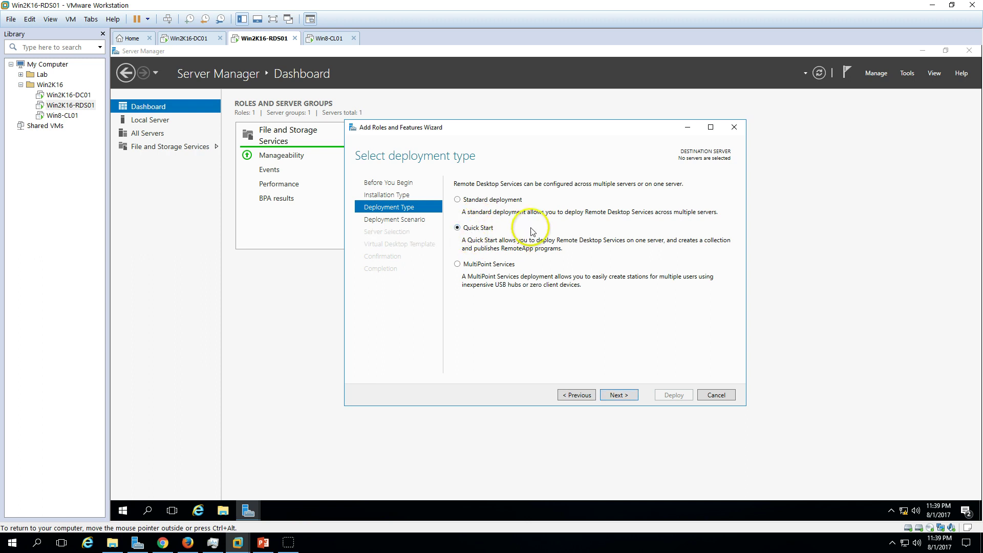
{"action": "left_click", "coordinate": [469, 202]}
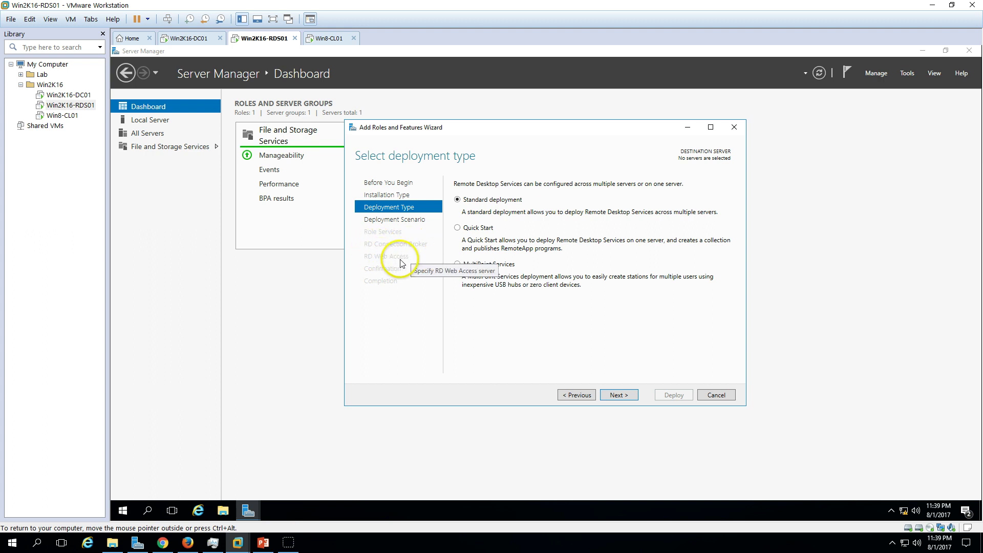
{"action": "left_click", "coordinate": [471, 230]}
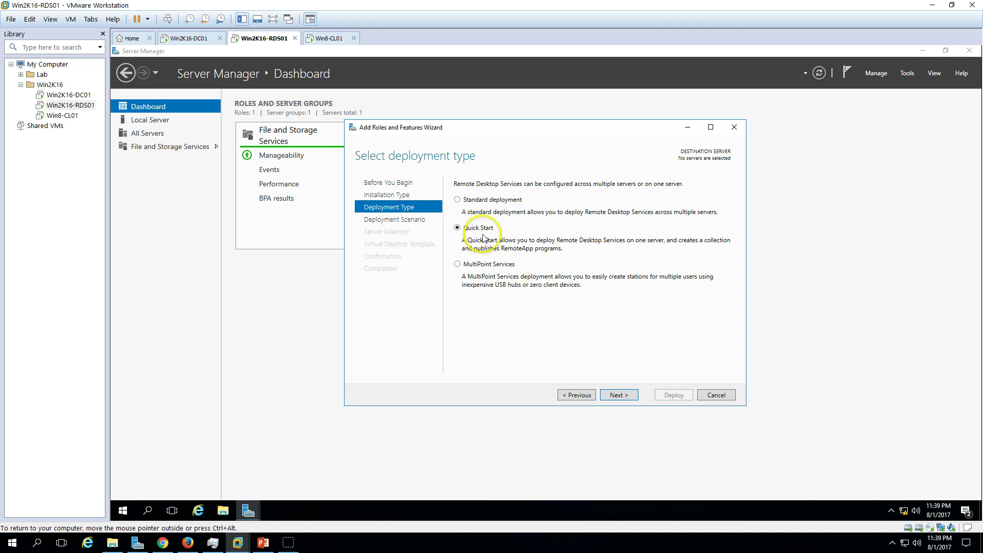
{"action": "left_click", "coordinate": [620, 395]}
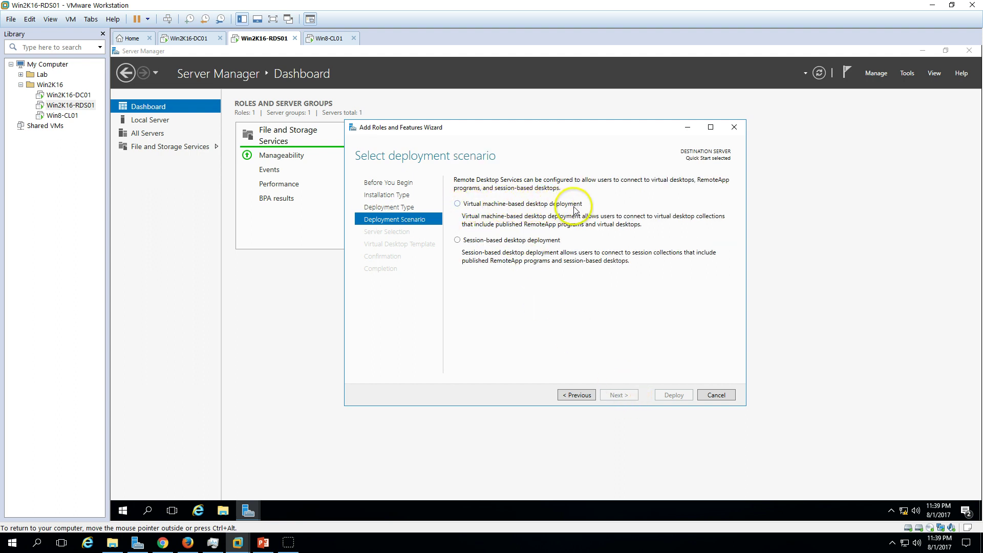
Step: Choose session-based desktop deployment as the scenario and continue to server selection
{"action": "left_click", "coordinate": [482, 240]}
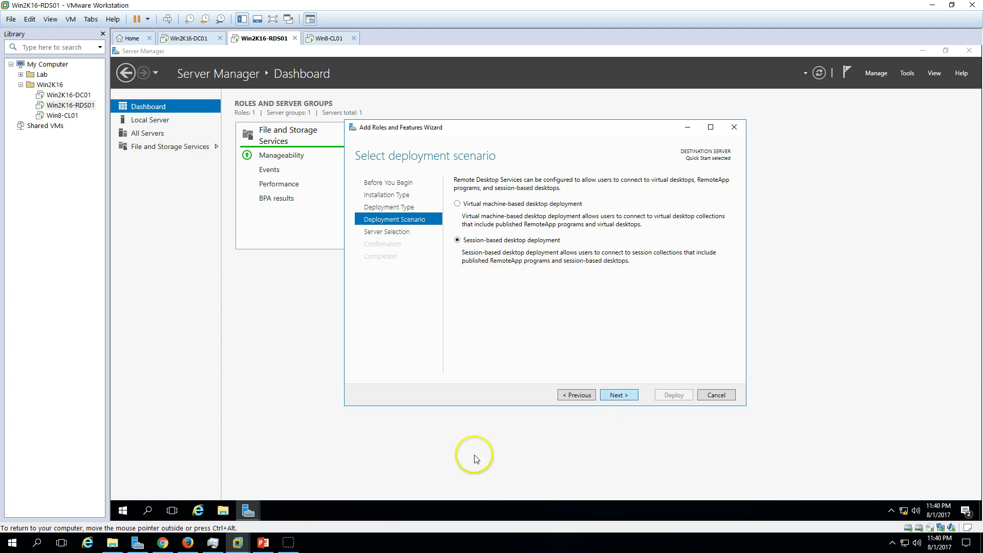
{"action": "left_click", "coordinate": [122, 511]}
{"action": "left_click", "coordinate": [603, 395]}
{"action": "left_click", "coordinate": [629, 398]}
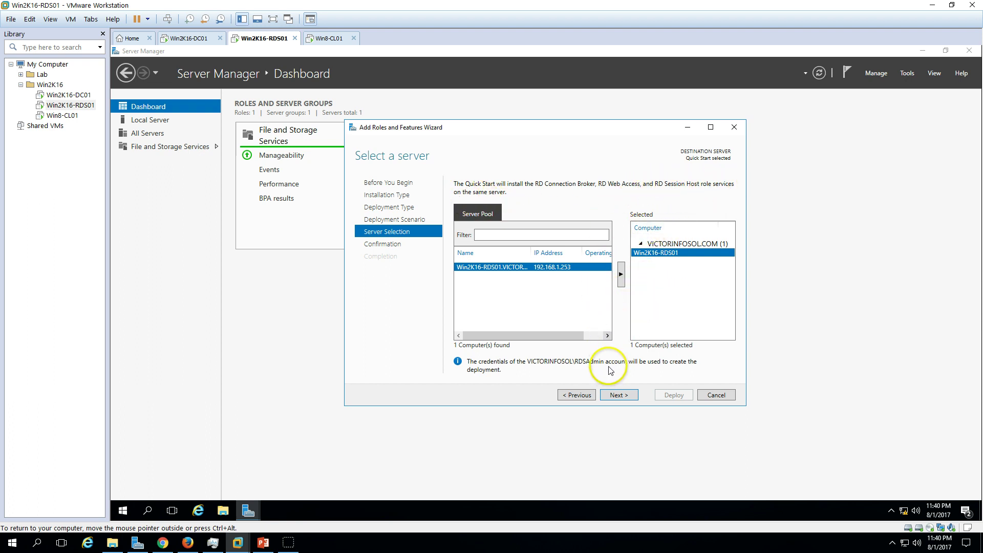
Step: Accept Win2K16-RDS01 as the destination server, allow it to restart automatically if required, and start the deployment
{"action": "left_click", "coordinate": [618, 394]}
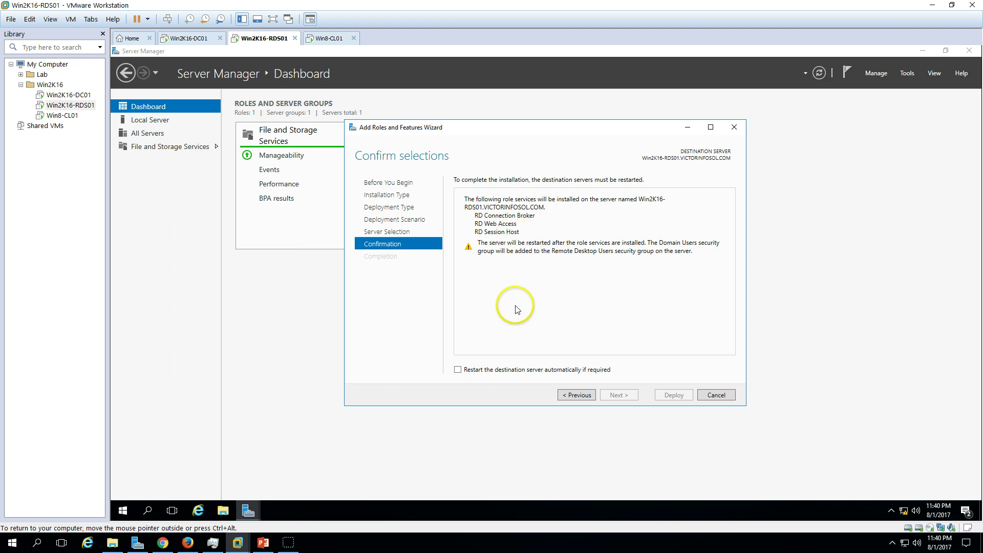
{"action": "left_click", "coordinate": [496, 371]}
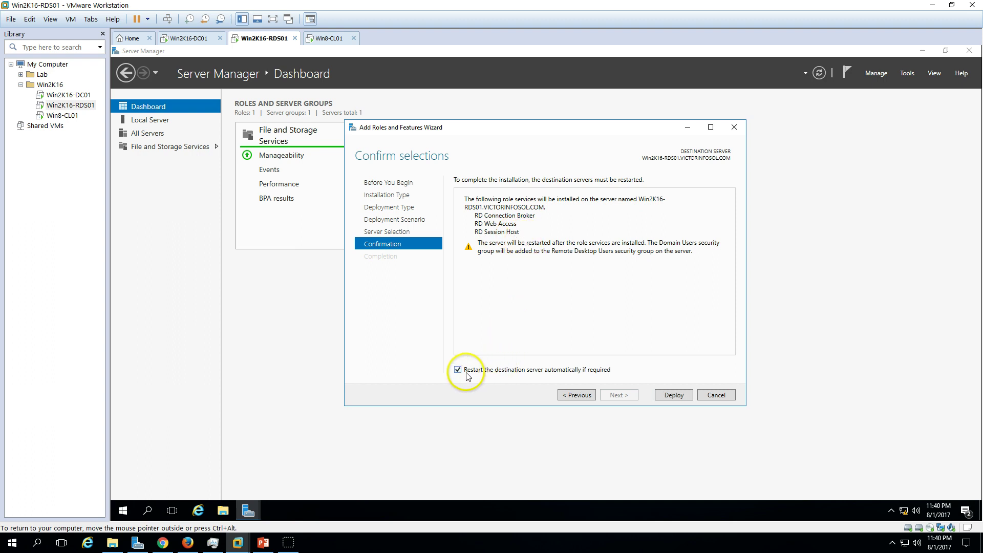
{"action": "left_click", "coordinate": [673, 396]}
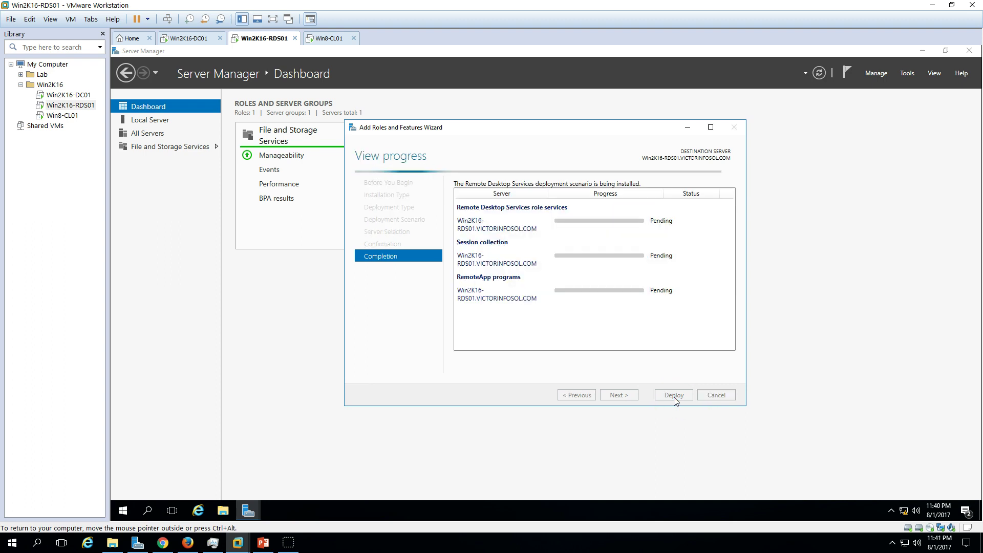
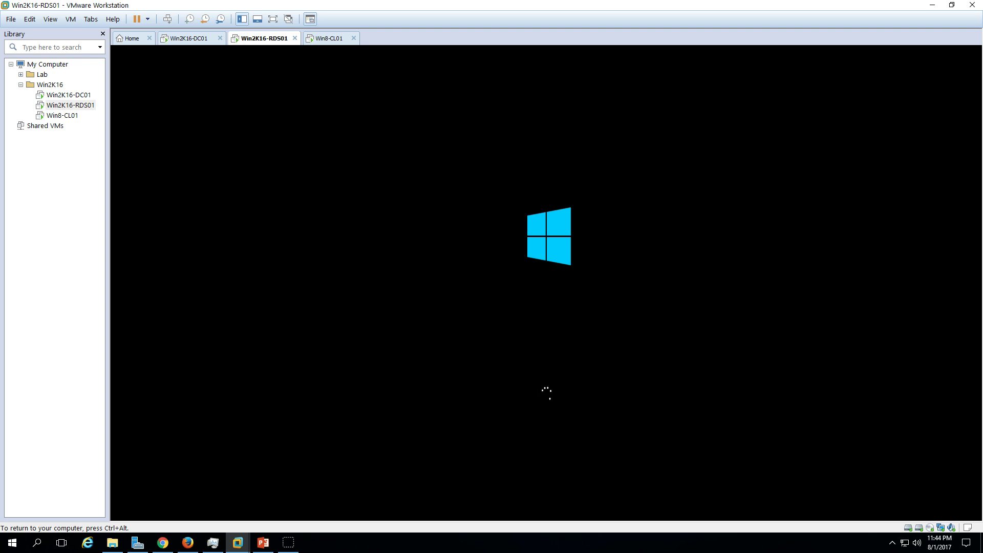
{"action": "key", "text": "ctrl+alt"}
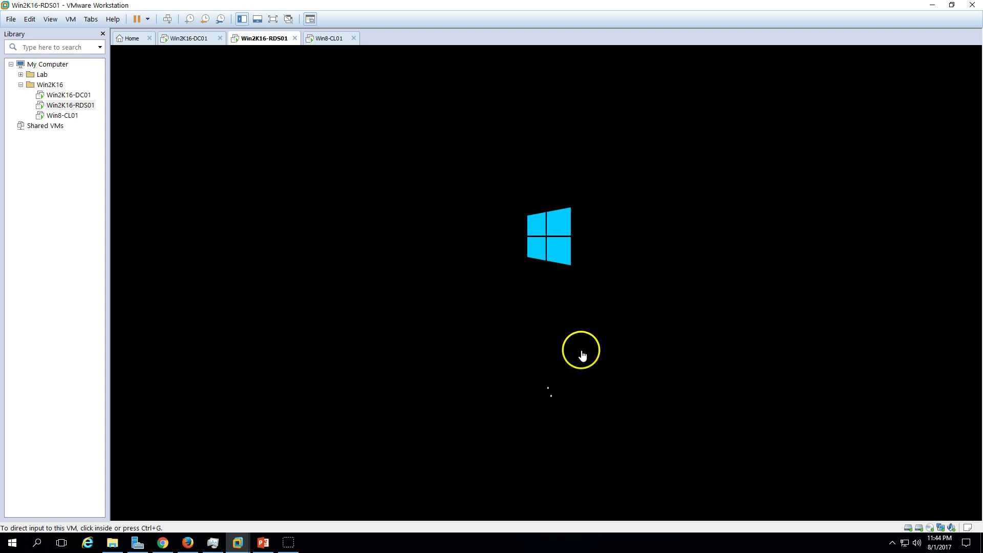
{"action": "left_click", "coordinate": [287, 545]}
{"action": "left_click", "coordinate": [419, 309]}
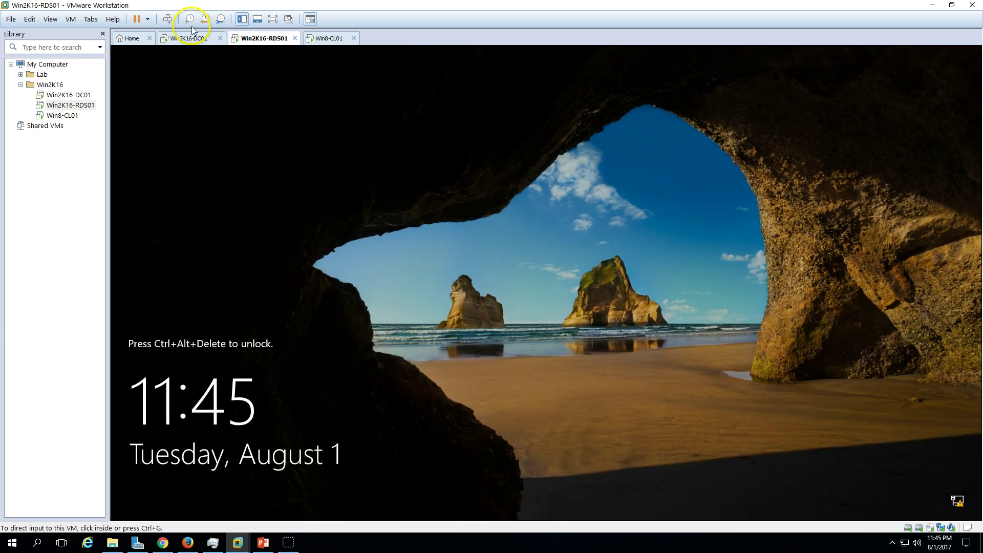
Step: Unlock the restarted Win2K16-RDS01 machine and sign in as RDSAdmin with the account password
{"action": "left_click", "coordinate": [168, 19]}
{"action": "left_click", "coordinate": [527, 320]}
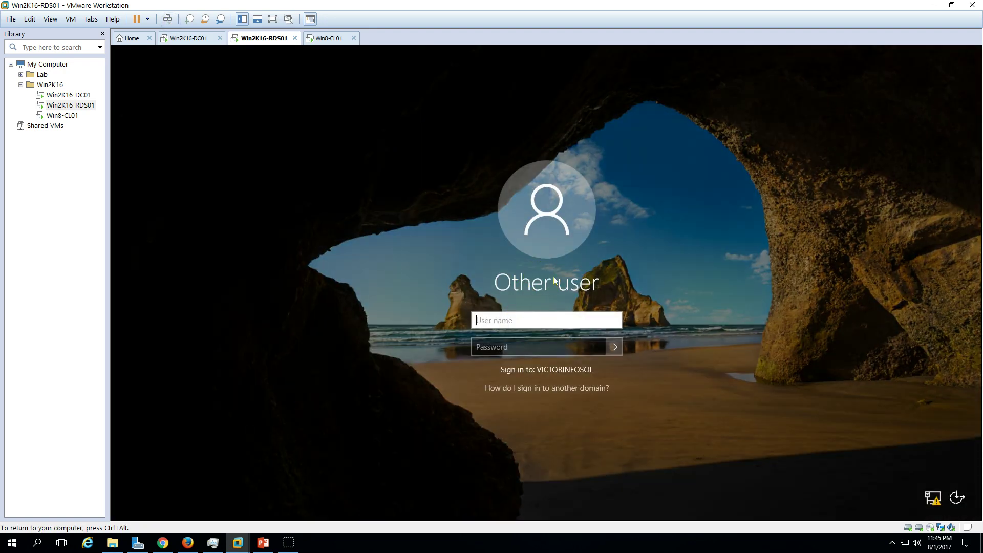
{"action": "type", "text": "RDSAdmin"}
{"action": "key", "text": "Tab"}
{"action": "type", "text": "*******"}
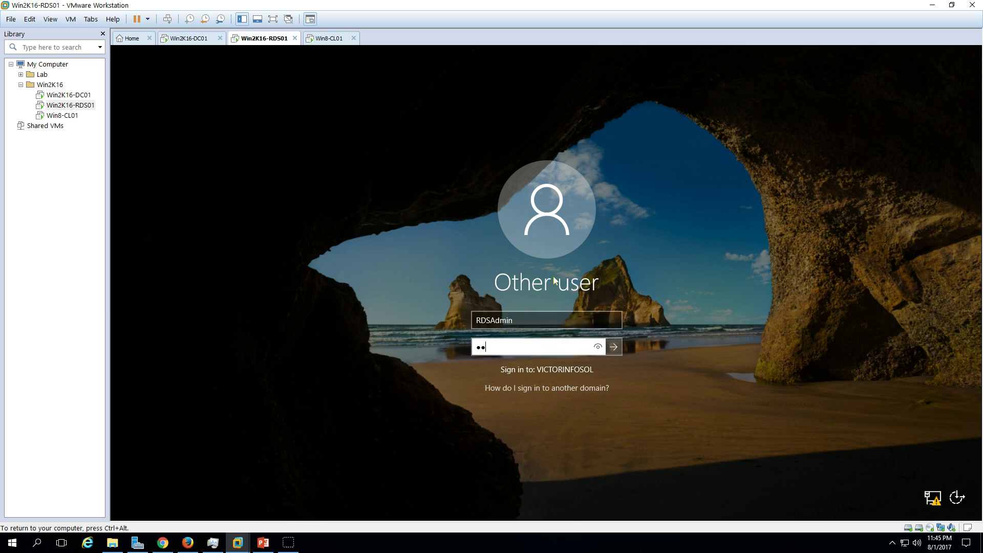
{"action": "key", "text": "Return"}
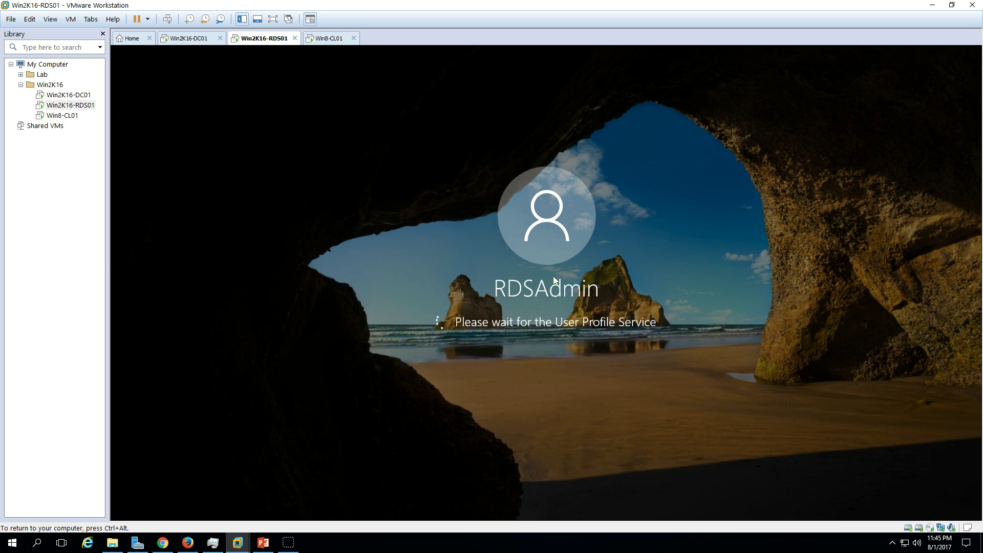
Step: Maximize Server Manager and wait for the Remote Desktop Services deployment to finish
{"action": "key", "text": "ctrl+alt"}
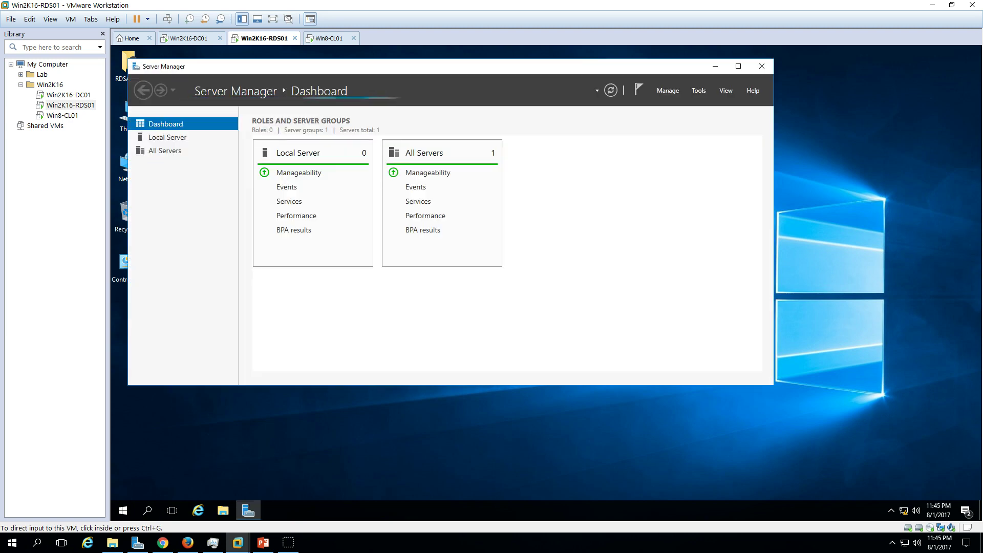
{"action": "left_click", "coordinate": [571, 79]}
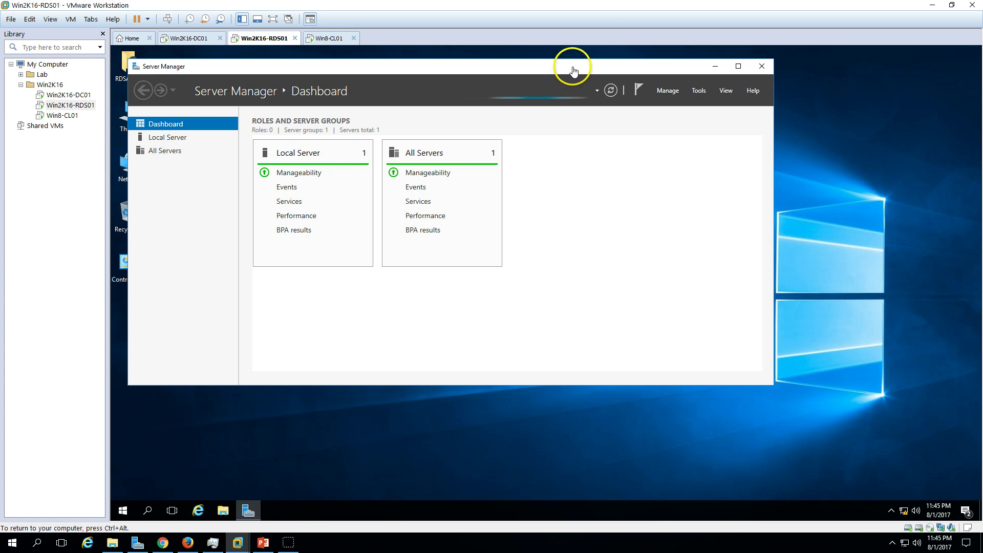
{"action": "double_click", "coordinate": [572, 66]}
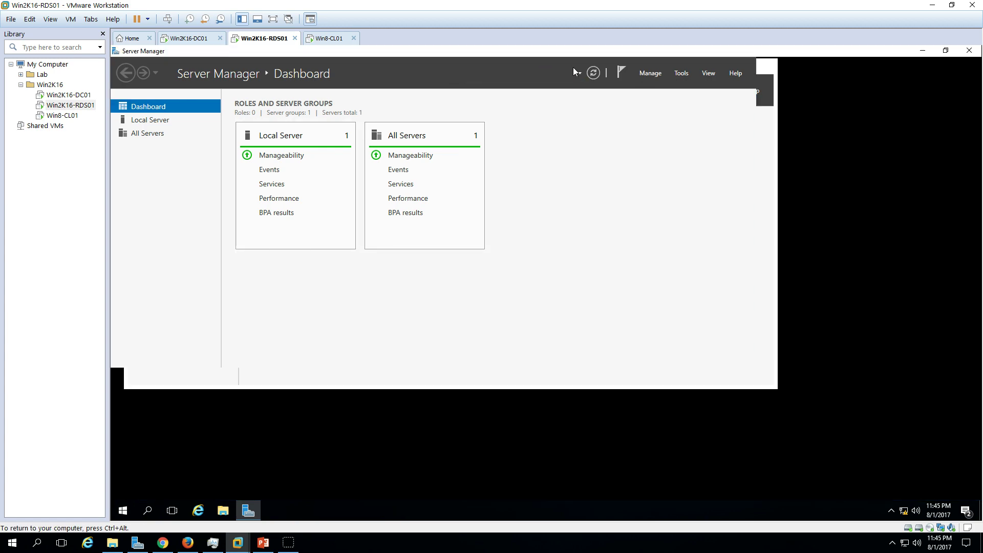
{"action": "left_click", "coordinate": [417, 394]}
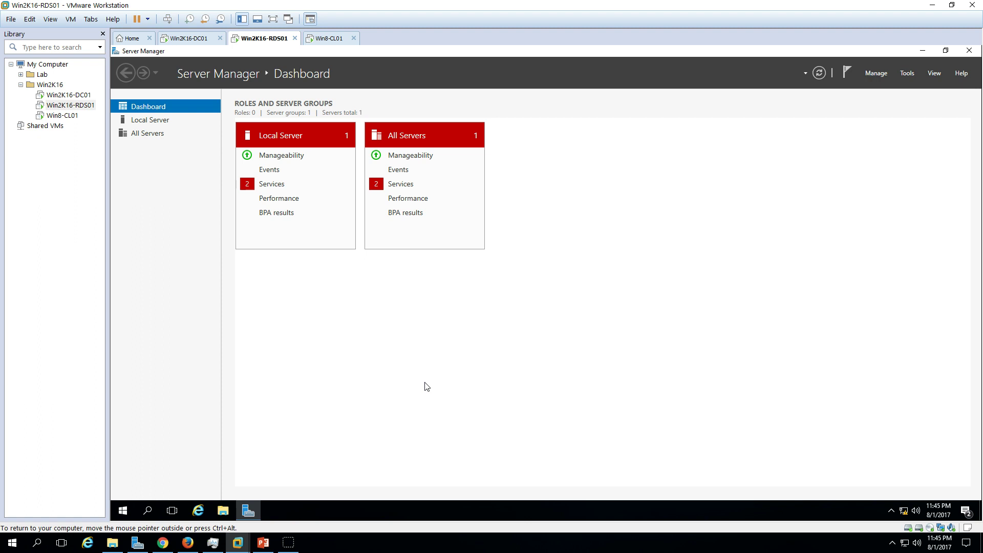
{"action": "left_click", "coordinate": [415, 388]}
{"action": "left_click", "coordinate": [291, 533]}
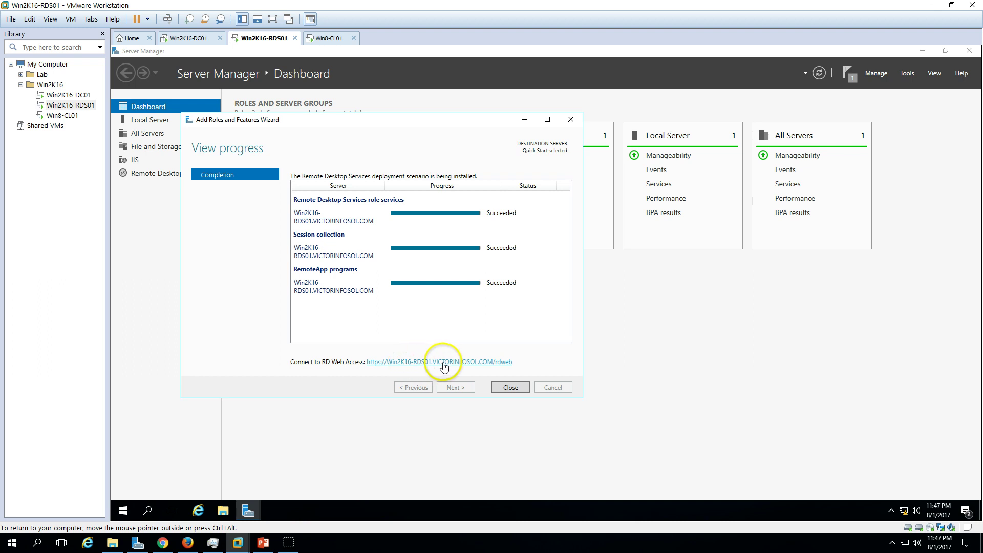
Step: Open the RD Web Access link from the deployment progress page and continue past the certificate warning in a maximized browser
{"action": "left_click", "coordinate": [450, 363]}
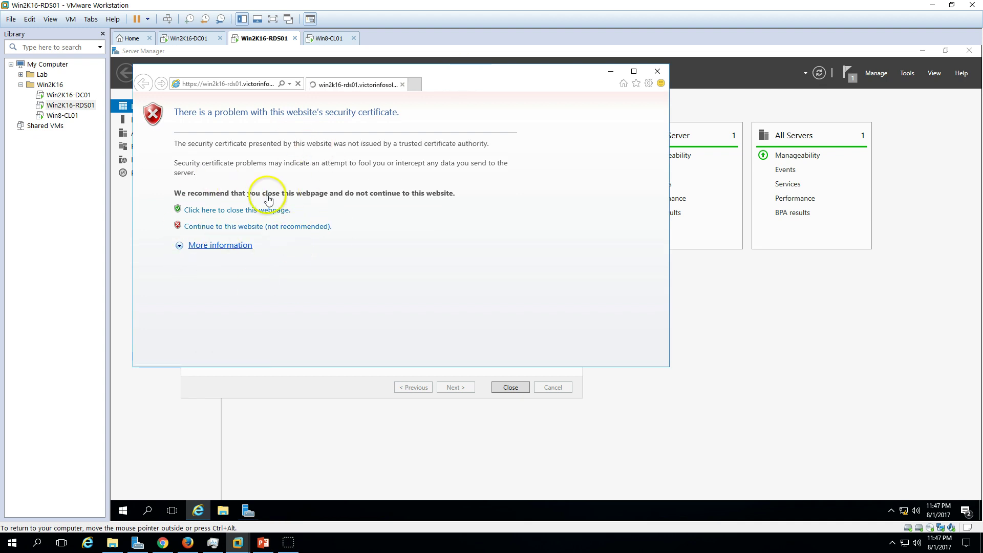
{"action": "double_click", "coordinate": [508, 73]}
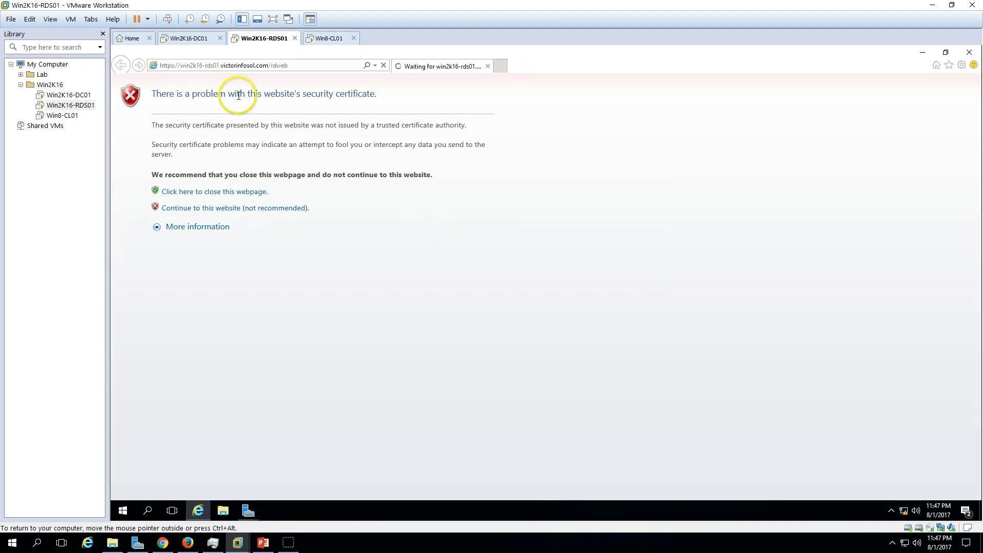
{"action": "left_click", "coordinate": [265, 209]}
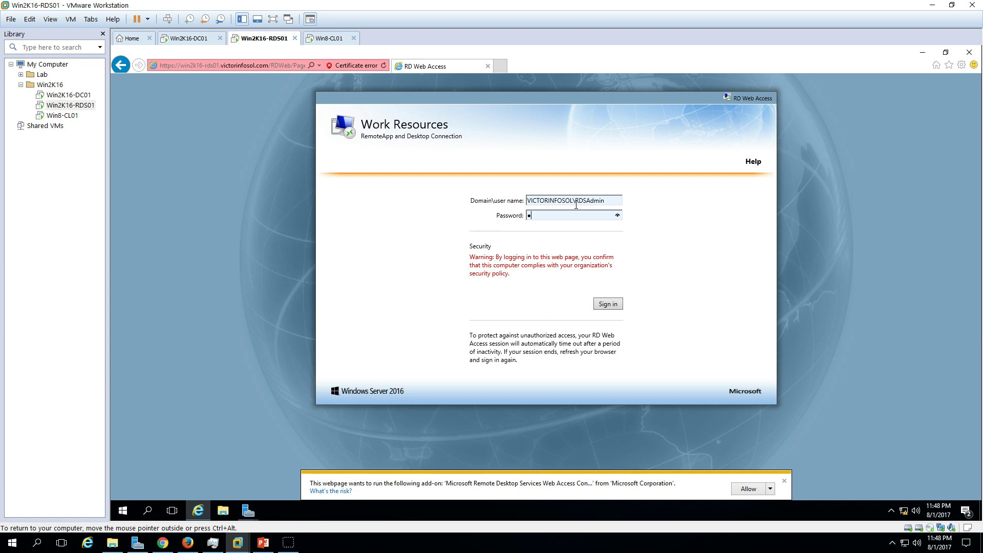
Step: Sign in to RD Web Access with the account password, accepting password storage and the Remote Desktop Services Web Access add-on
{"action": "type", "text": "***"}
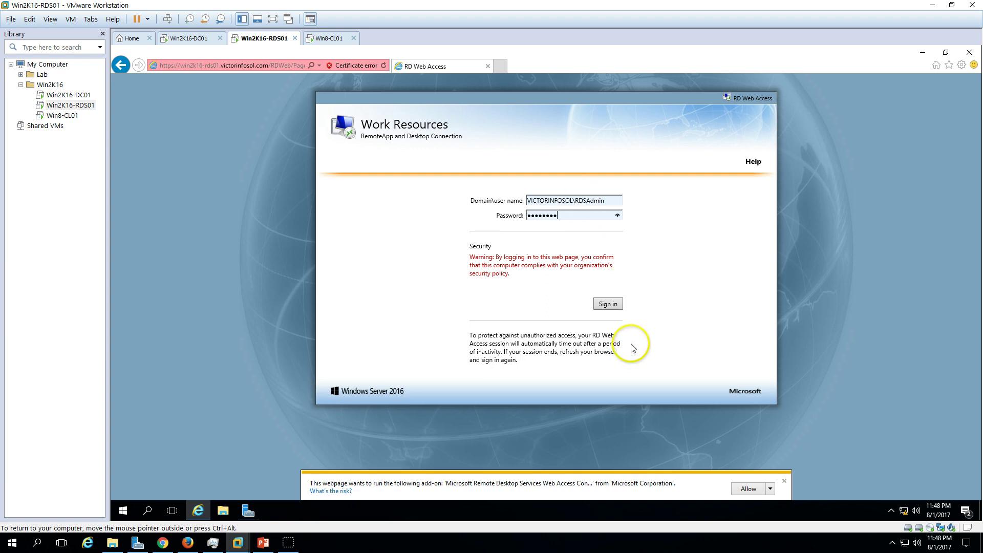
{"action": "left_click", "coordinate": [609, 303]}
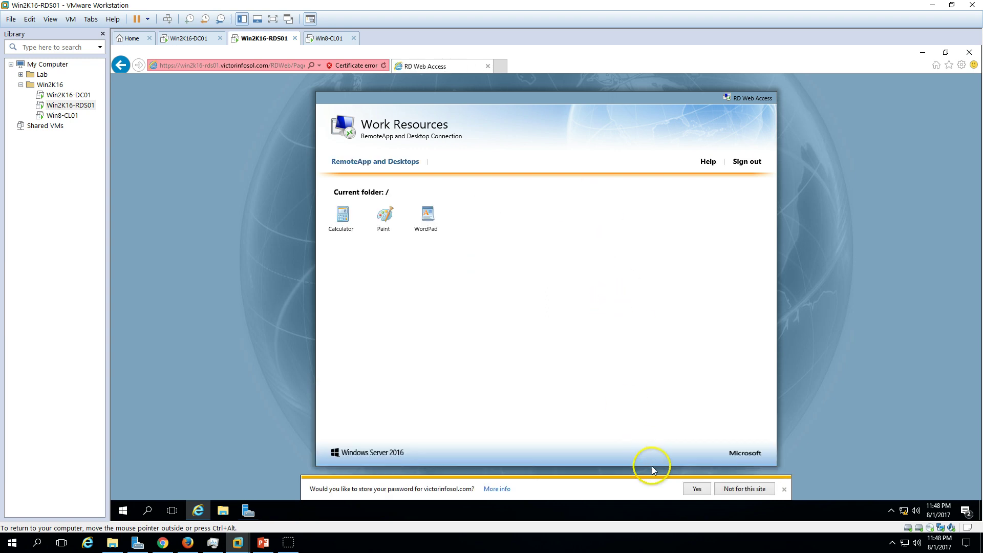
{"action": "left_click", "coordinate": [694, 488]}
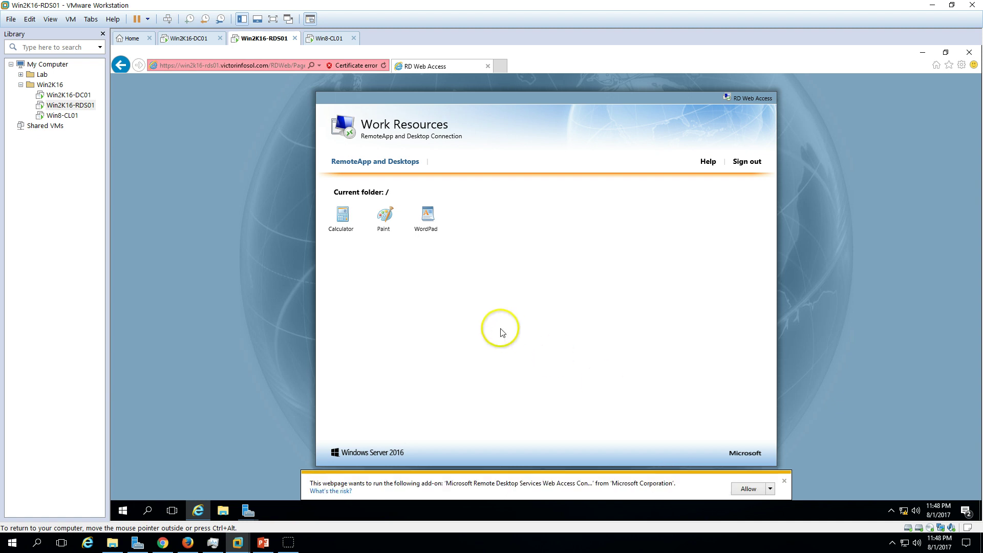
{"action": "left_click", "coordinate": [750, 489]}
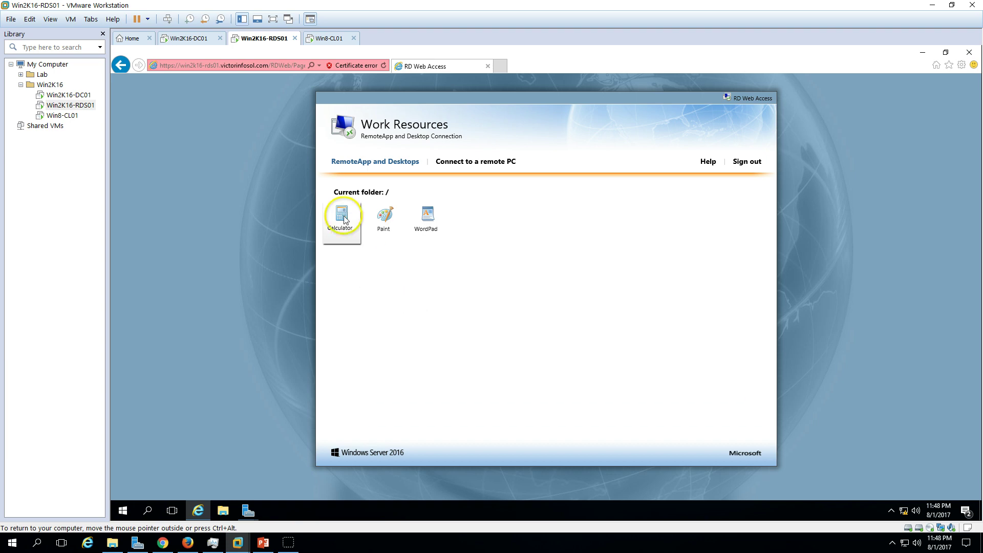
Step: Close and reopen the RD Web Access page, and open the Calculator RemoteApp connection file
{"action": "middle_click", "coordinate": [409, 68]}
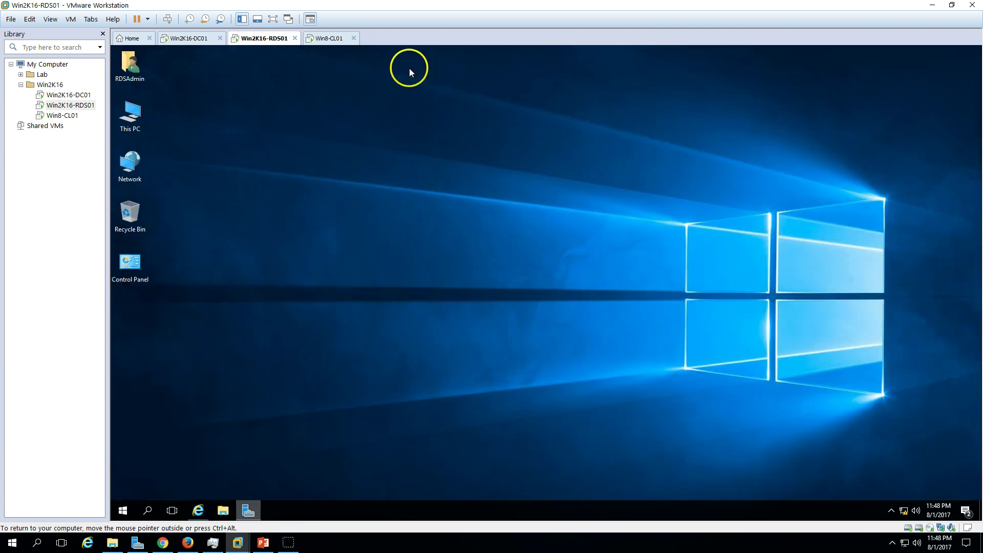
{"action": "left_click", "coordinate": [200, 508]}
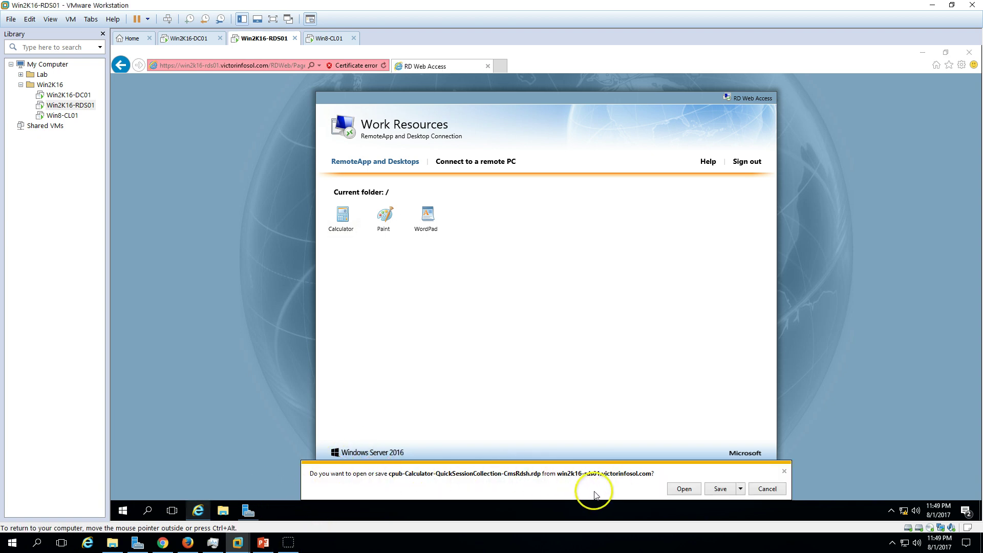
{"action": "left_click", "coordinate": [685, 490]}
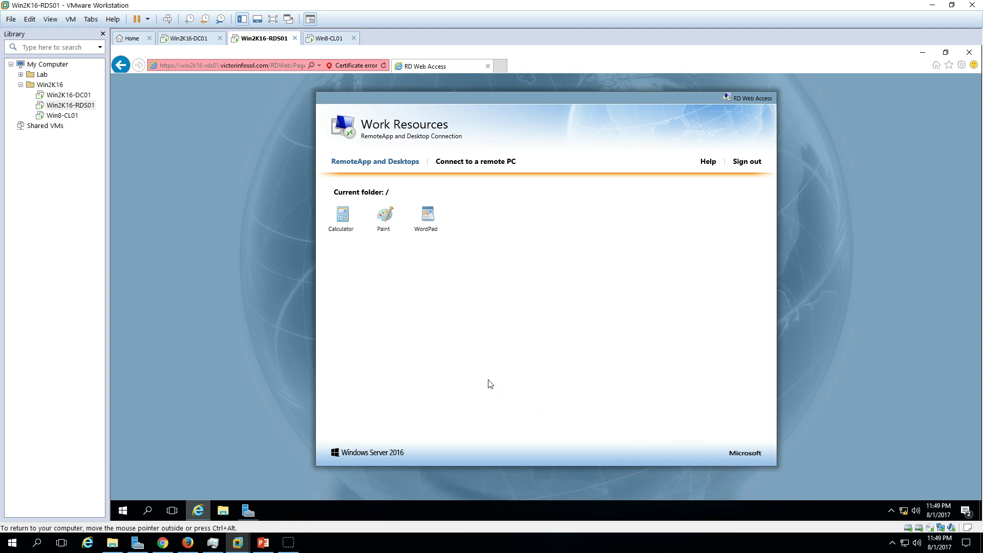
{"action": "left_click", "coordinate": [518, 314]}
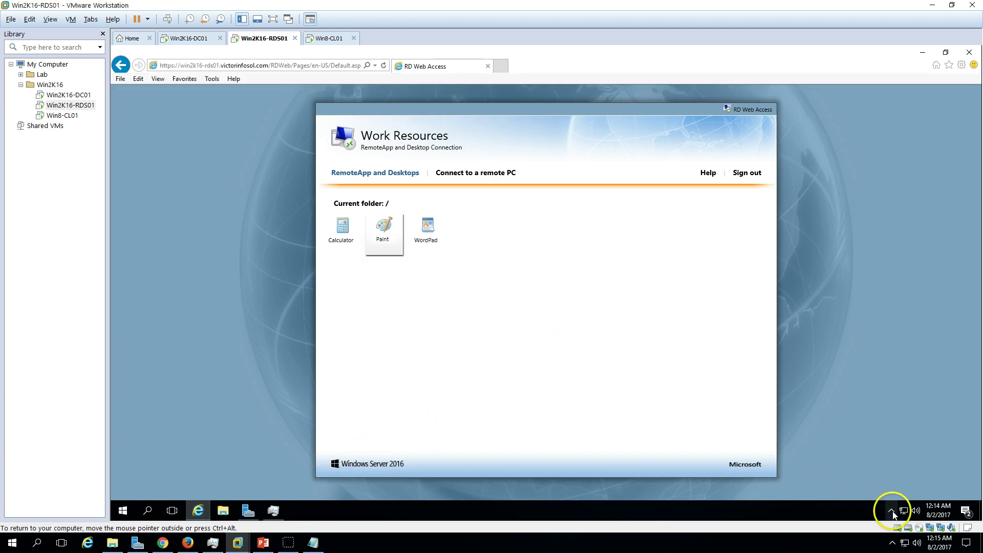
Step: Open RemoteApp and Desktop Connections on Win2K16-RDS01 from the hidden notification area icons
{"action": "left_click", "coordinate": [890, 511]}
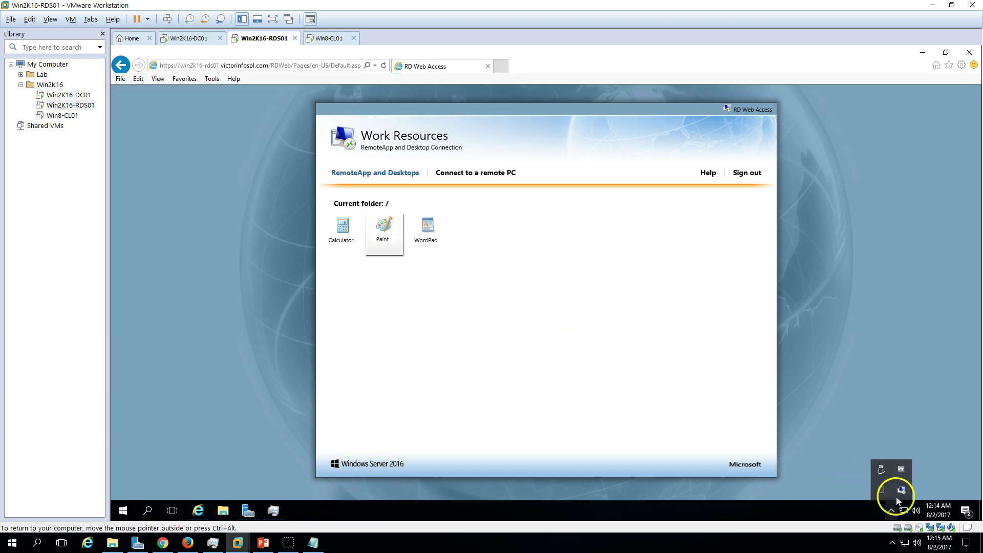
{"action": "right_click", "coordinate": [901, 490]}
{"action": "left_click", "coordinate": [896, 484]}
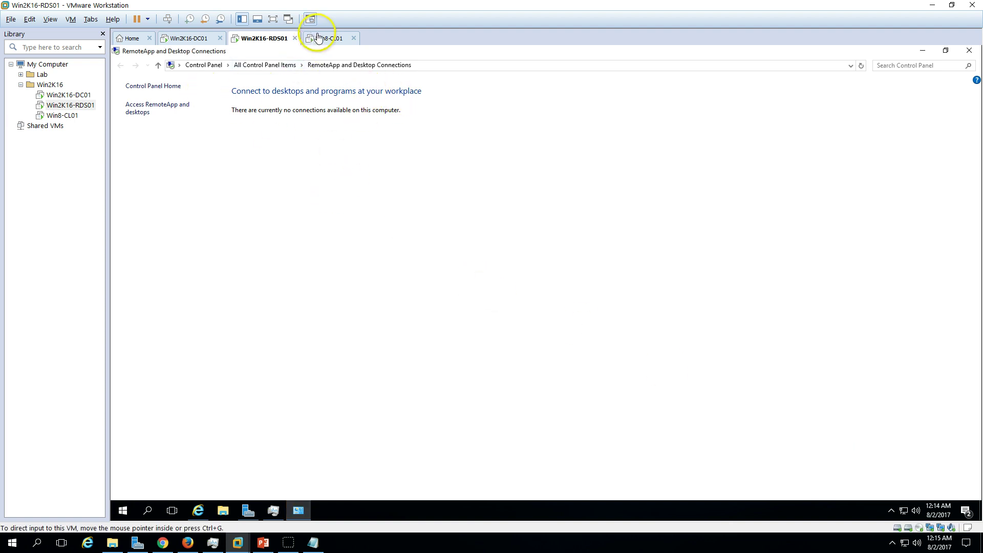
Step: Switch to the Win8-CL01 machine, open RD Web Access from the Internet Explorer address history, and continue past the certificate warning
{"action": "left_click", "coordinate": [325, 38]}
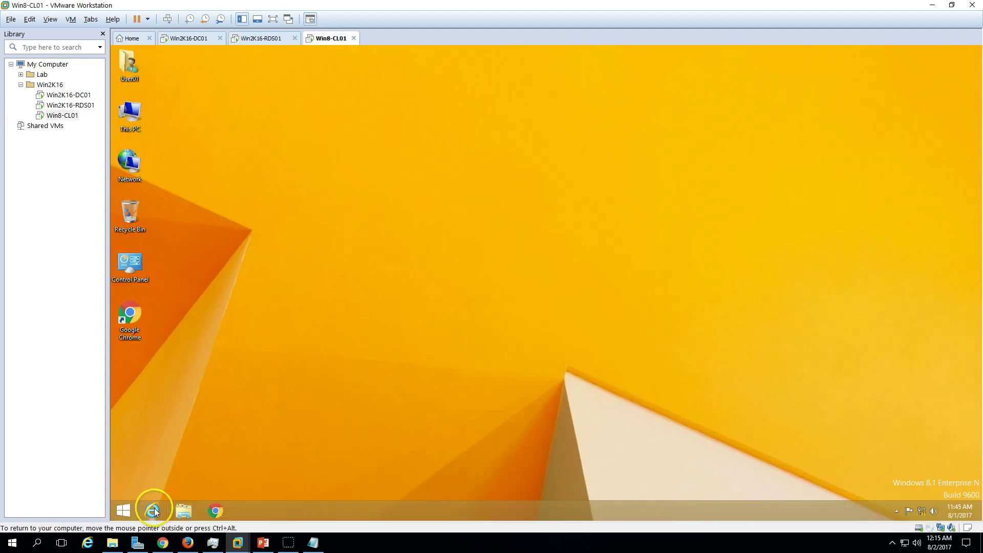
{"action": "left_click", "coordinate": [162, 509]}
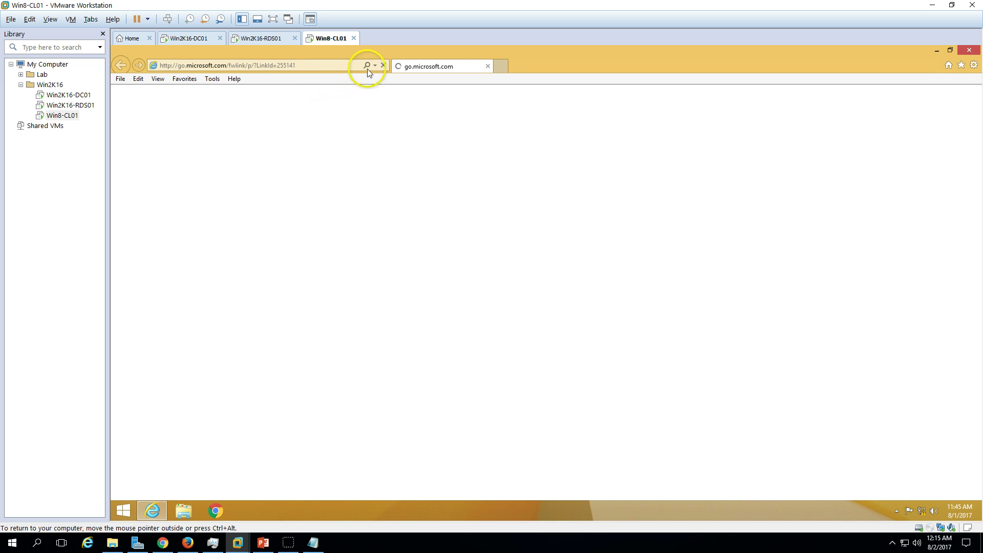
{"action": "left_click", "coordinate": [369, 66]}
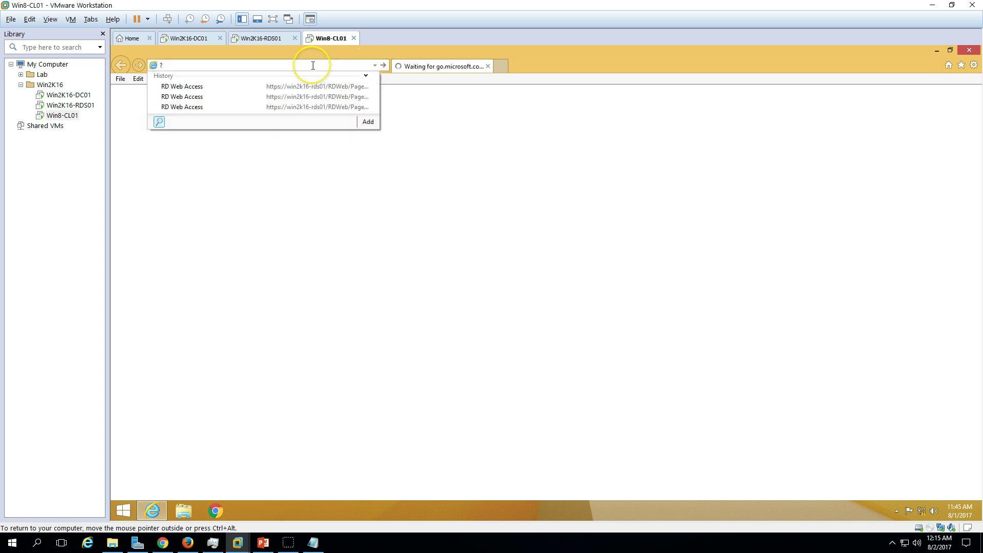
{"action": "left_click", "coordinate": [292, 88]}
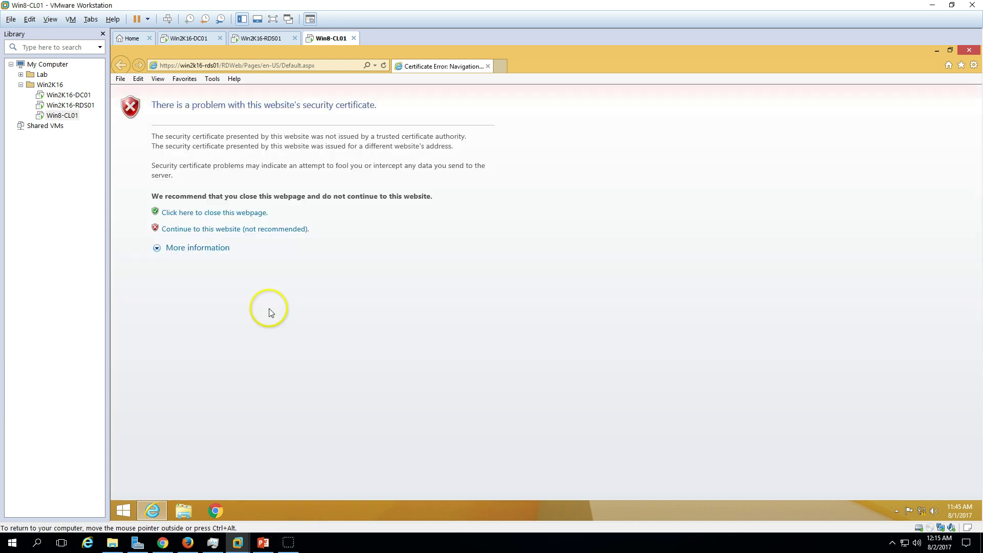
{"action": "left_click", "coordinate": [251, 231]}
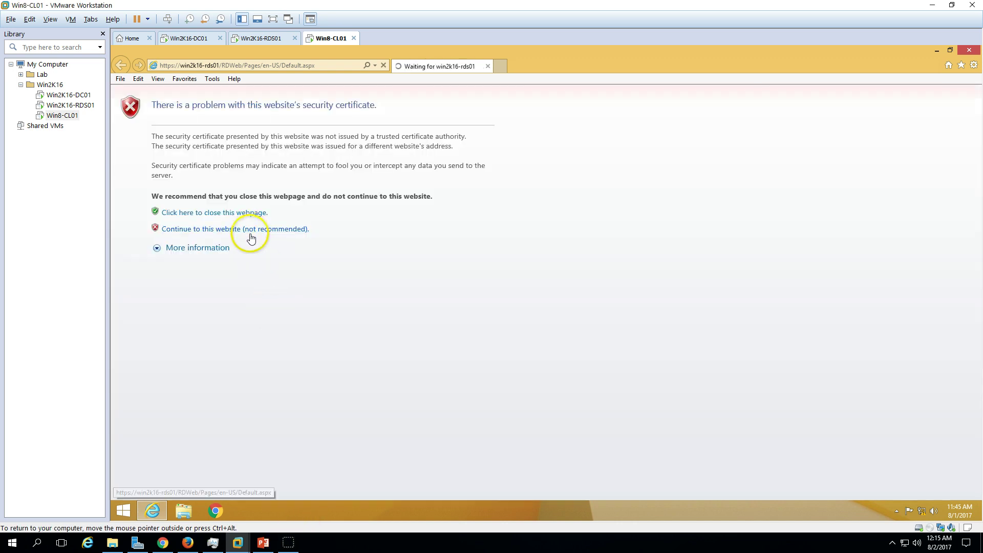
Step: Sign in to RD Web Access with the domain user name and account password, dismiss the connection notification, and store the password
{"action": "left_click", "coordinate": [334, 302]}
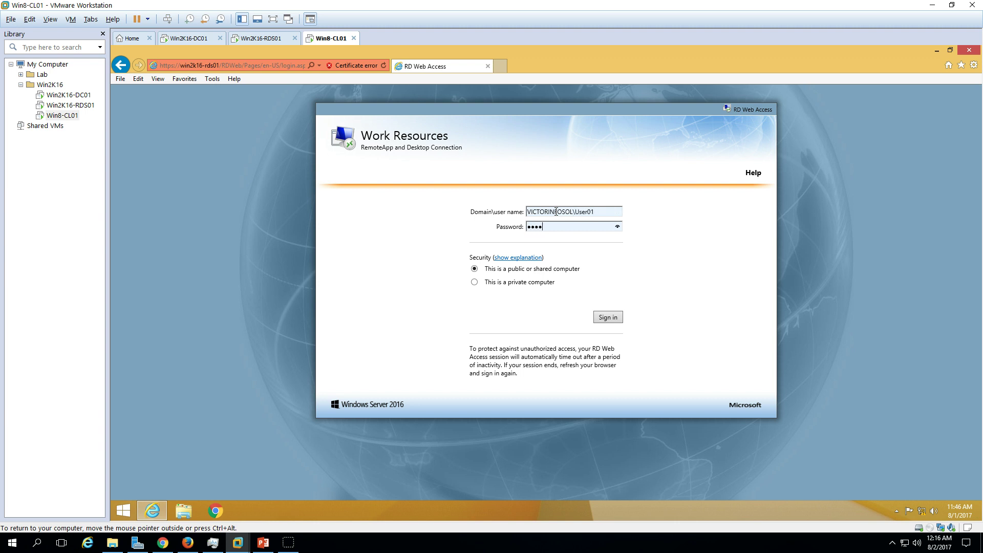
{"action": "key", "text": "Return"}
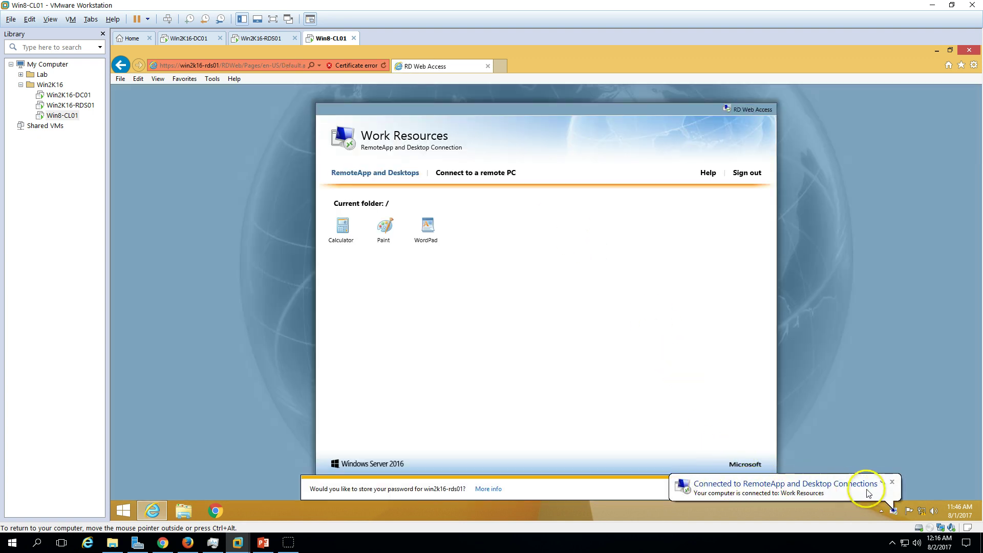
{"action": "left_click", "coordinate": [892, 482]}
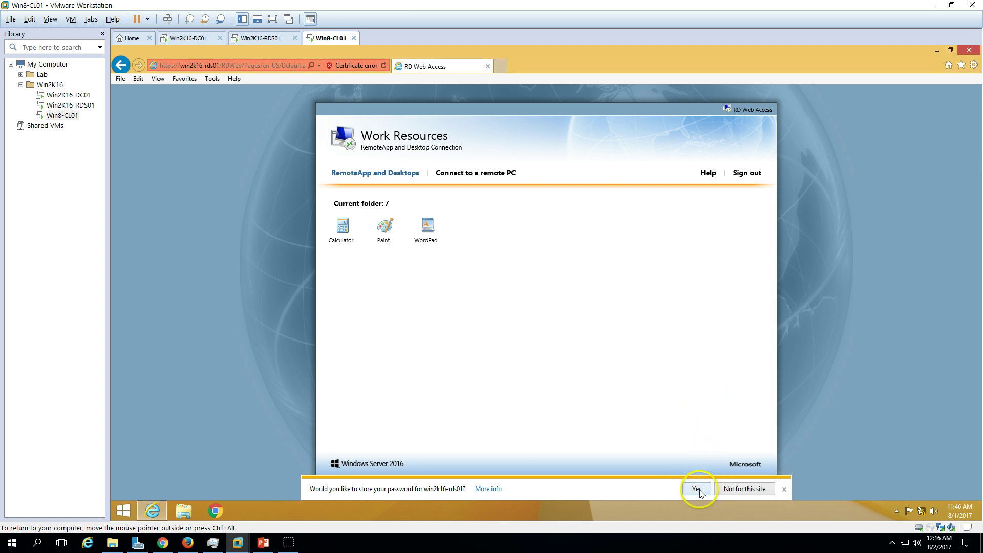
{"action": "left_click", "coordinate": [688, 488]}
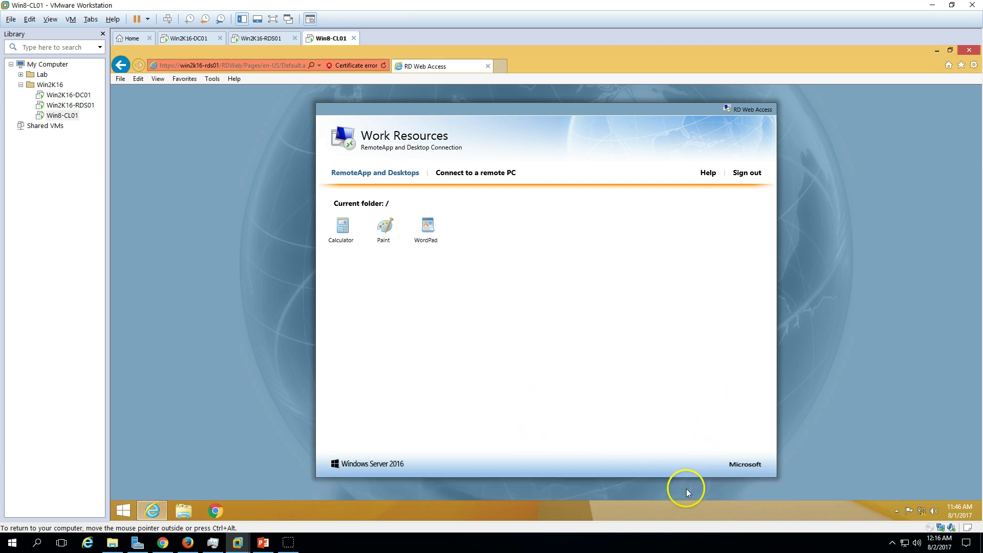
Step: Launch the WordPad RemoteApp, look through the unknown publisher warning's details, and connect to the remote computer
{"action": "left_click", "coordinate": [423, 226]}
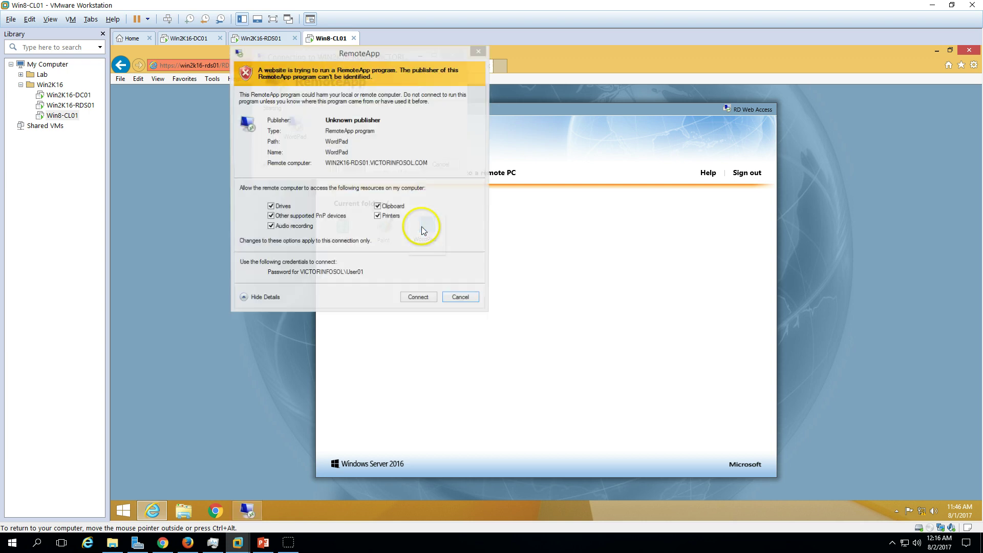
{"action": "left_click_drag", "start_coordinate": [372, 54], "coordinate": [654, 169]}
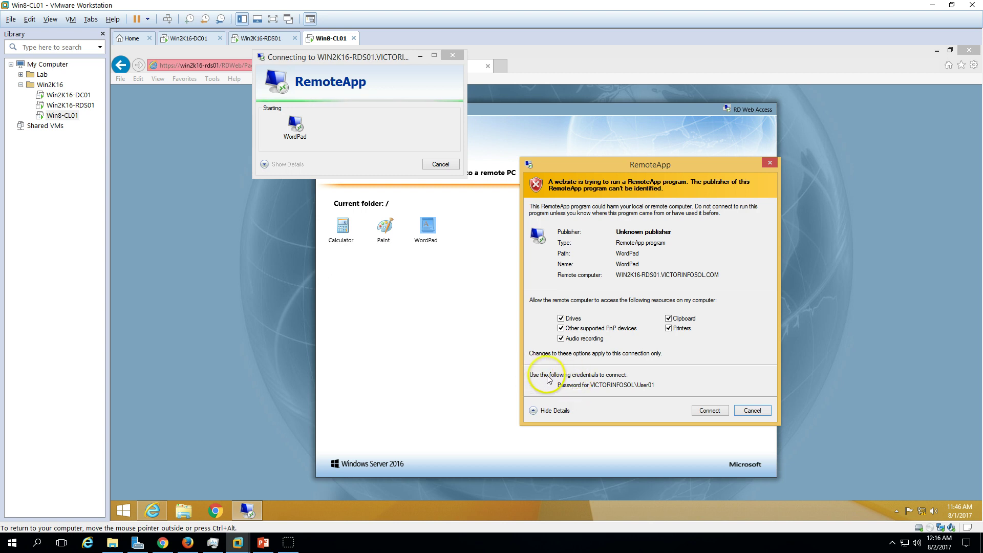
{"action": "left_click", "coordinate": [548, 411]}
{"action": "left_click", "coordinate": [556, 298]}
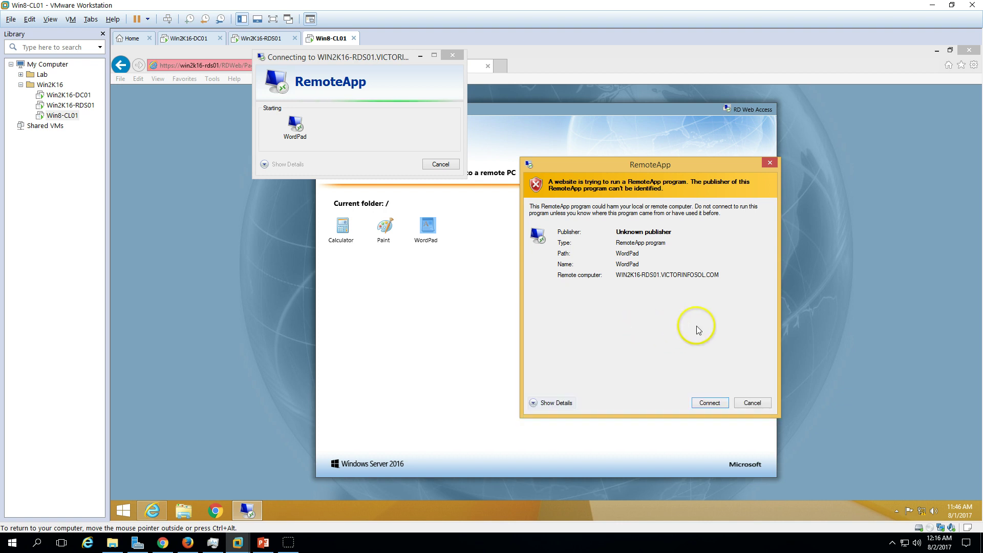
{"action": "left_click", "coordinate": [704, 409]}
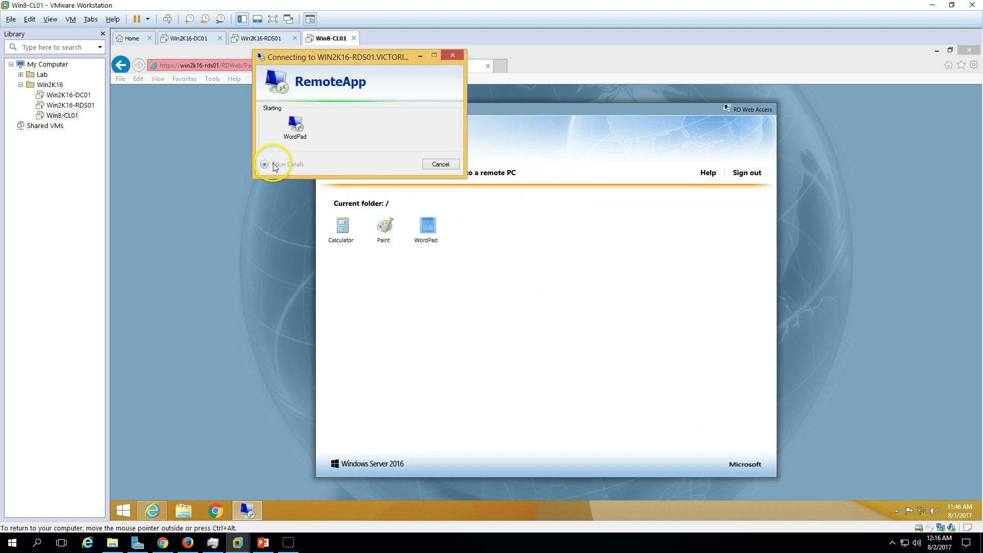
{"action": "left_click_drag", "start_coordinate": [370, 57], "coordinate": [519, 124]}
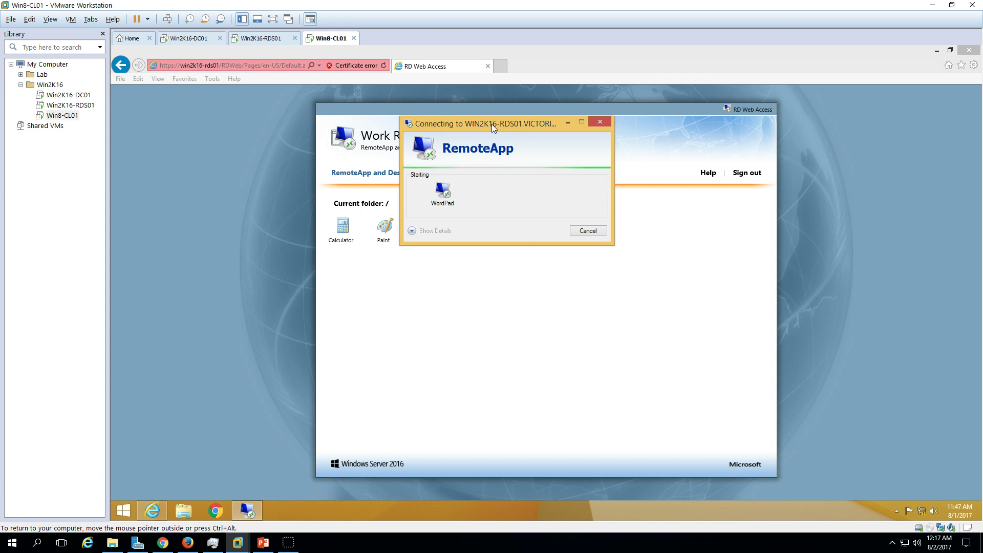
{"action": "left_click", "coordinate": [469, 214]}
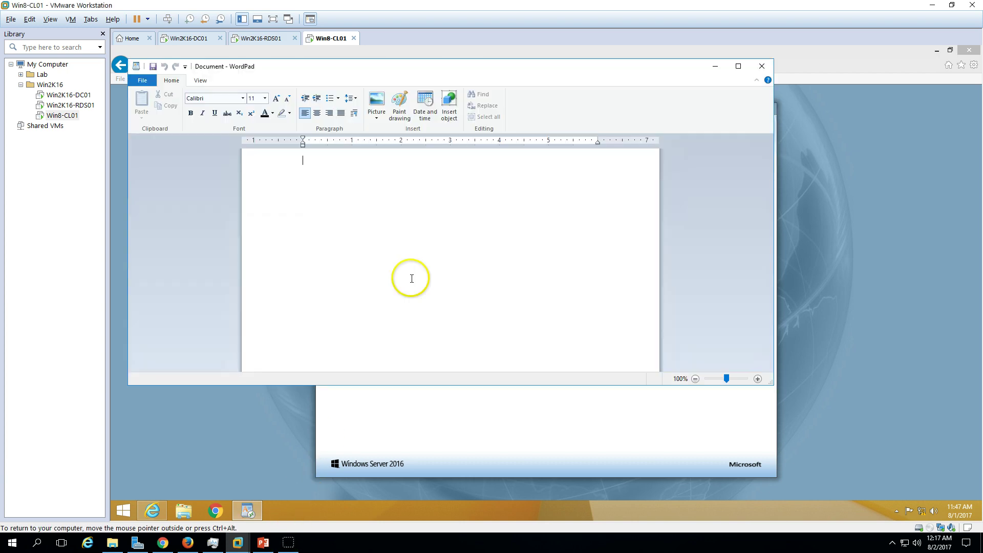
Step: Move the WordPad window away from the RemoteApp icons, launch the Paint RemoteApp, and accept its connection warning with the browser minimized
{"action": "mouse_move", "coordinate": [445, 66]}
{"action": "left_mouse_down"}
{"action": "mouse_move", "coordinate": [351, 66]}
{"action": "mouse_move", "coordinate": [702, 117]}
{"action": "mouse_move", "coordinate": [713, 138]}
{"action": "mouse_move", "coordinate": [367, 292]}
{"action": "left_mouse_up"}
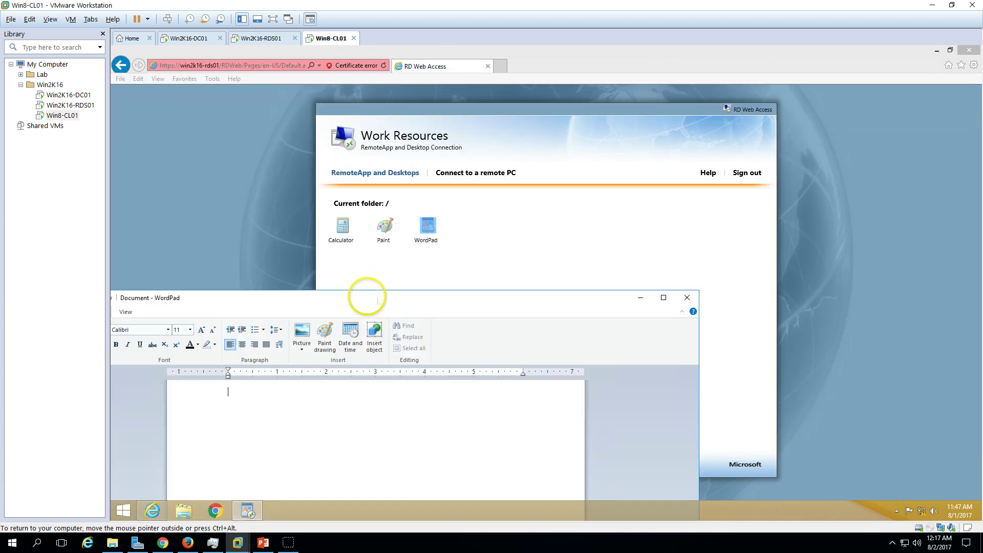
{"action": "left_click", "coordinate": [390, 238]}
{"action": "key", "text": "Return"}
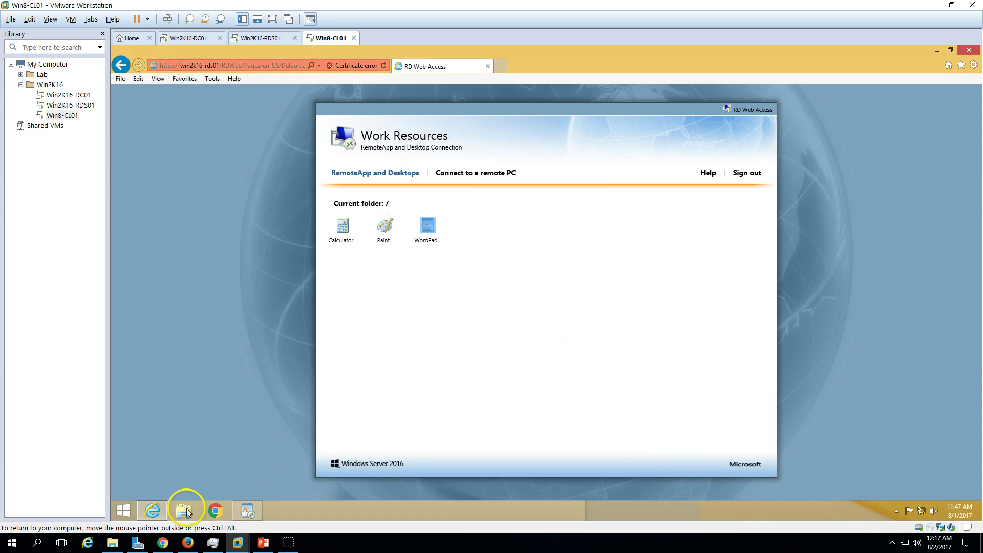
{"action": "left_click", "coordinate": [152, 510]}
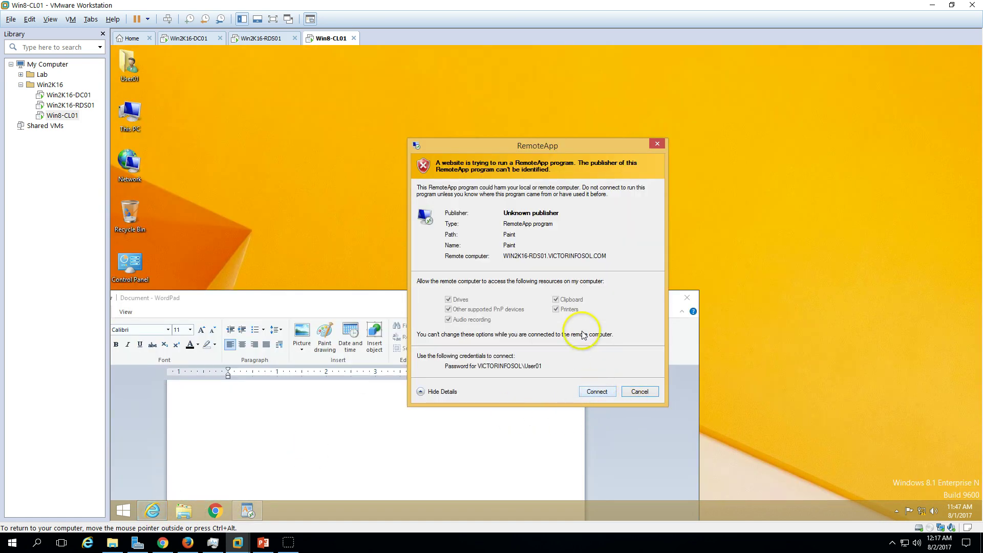
{"action": "left_click", "coordinate": [598, 392]}
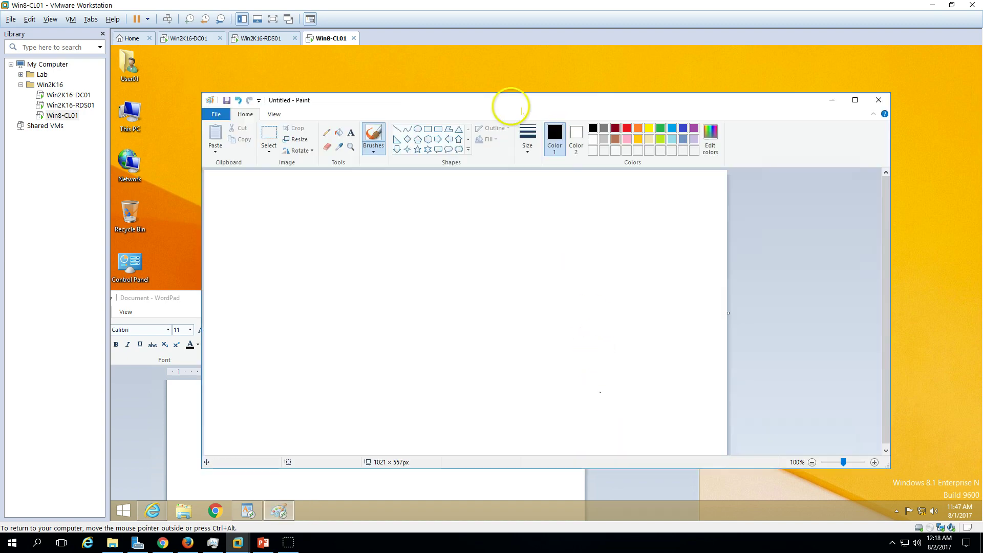
Step: Move the Paint window clear of WordPad, draw a short diagonal brush stroke on its canvas, and bring WordPad to the front
{"action": "left_click_drag", "start_coordinate": [510, 106], "coordinate": [600, 69]}
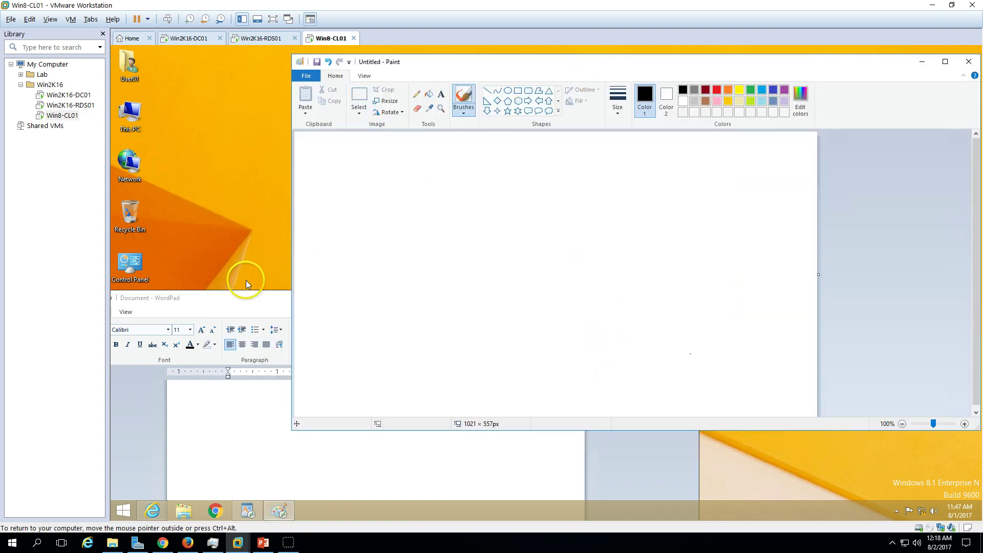
{"action": "left_click_drag", "start_coordinate": [409, 195], "coordinate": [431, 181]}
{"action": "left_click", "coordinate": [237, 295]}
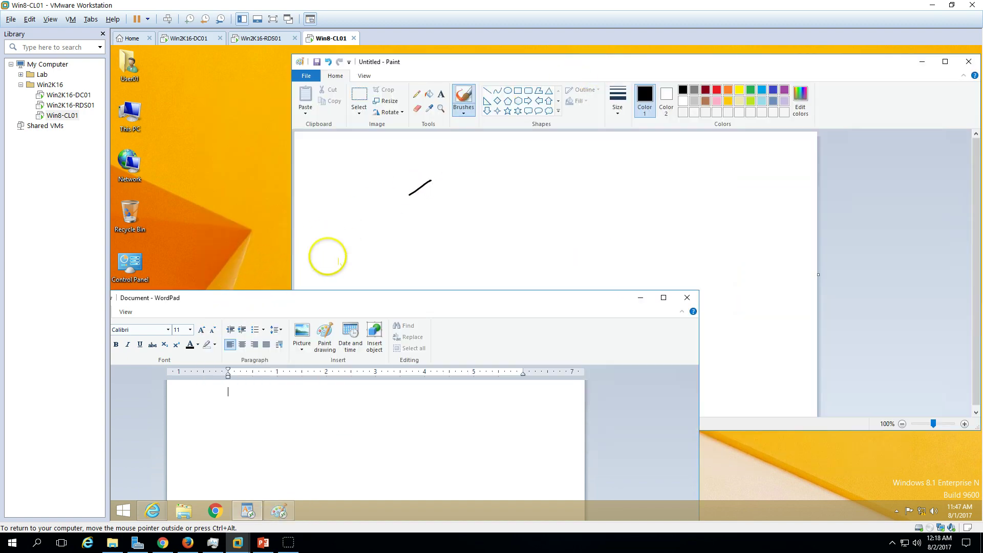
Step: Return to RD Web Access, launch the Calculator RemoteApp, move its window lower on the desktop, and preview the running WordPad window
{"action": "right_click", "coordinate": [153, 510]}
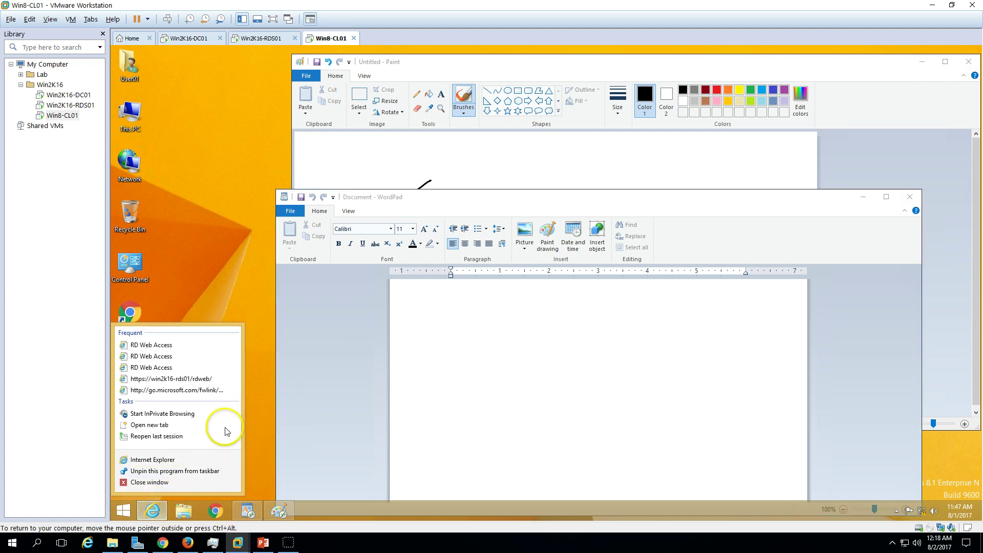
{"action": "left_click", "coordinate": [152, 511]}
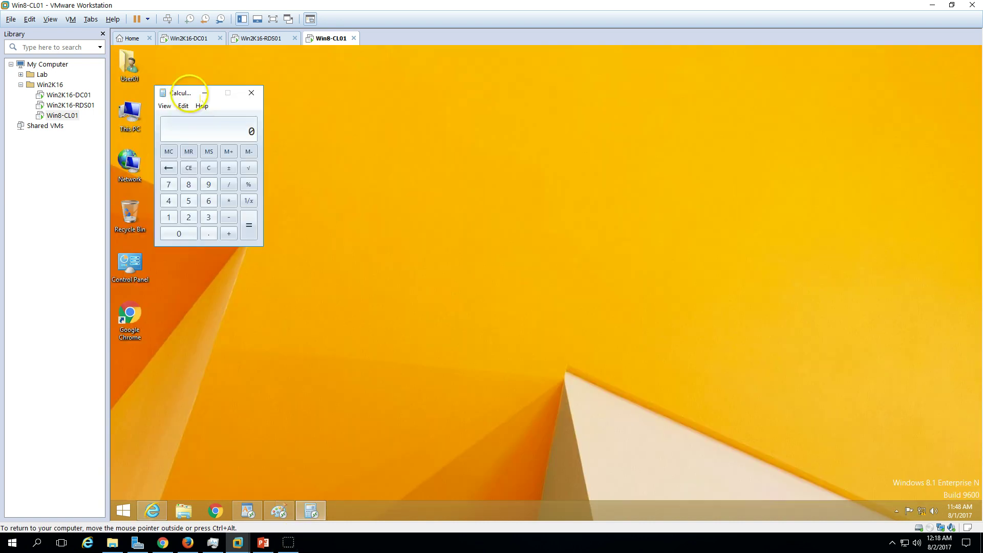
{"action": "left_click_drag", "start_coordinate": [200, 96], "coordinate": [362, 289]}
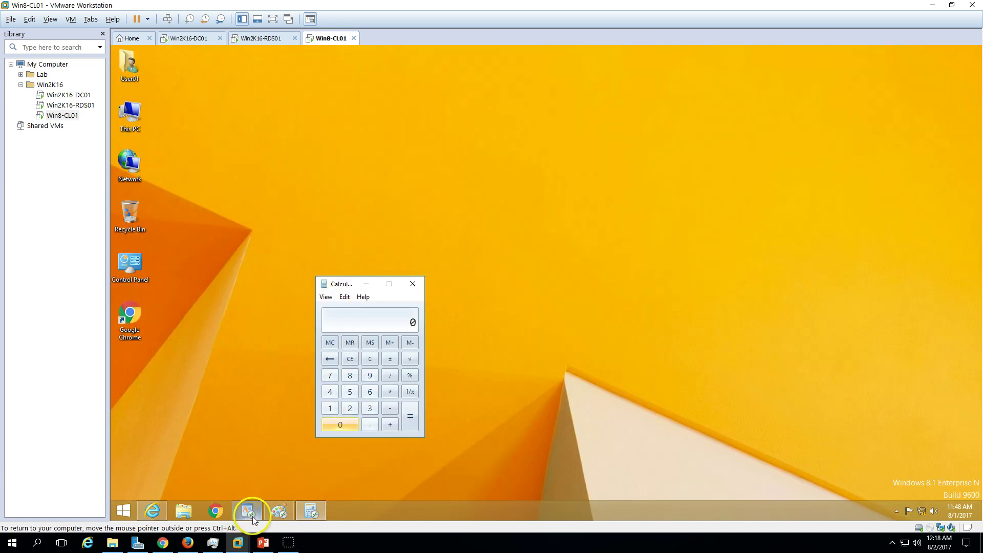
{"action": "mouse_move", "coordinate": [253, 517]}
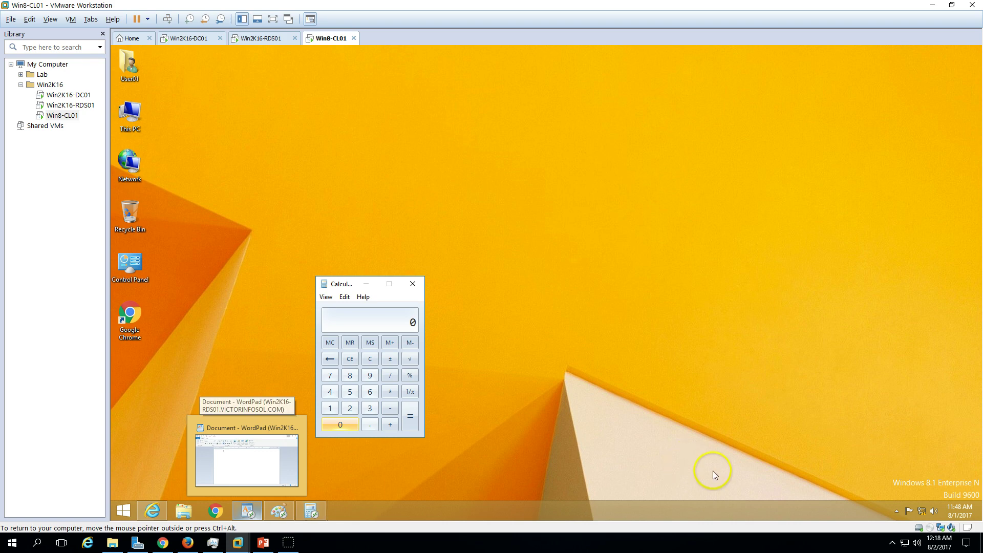
Step: Open RemoteApp and Desktop Connections on Win8-CL01, check its available connections, and close the window
{"action": "left_click", "coordinate": [895, 510]}
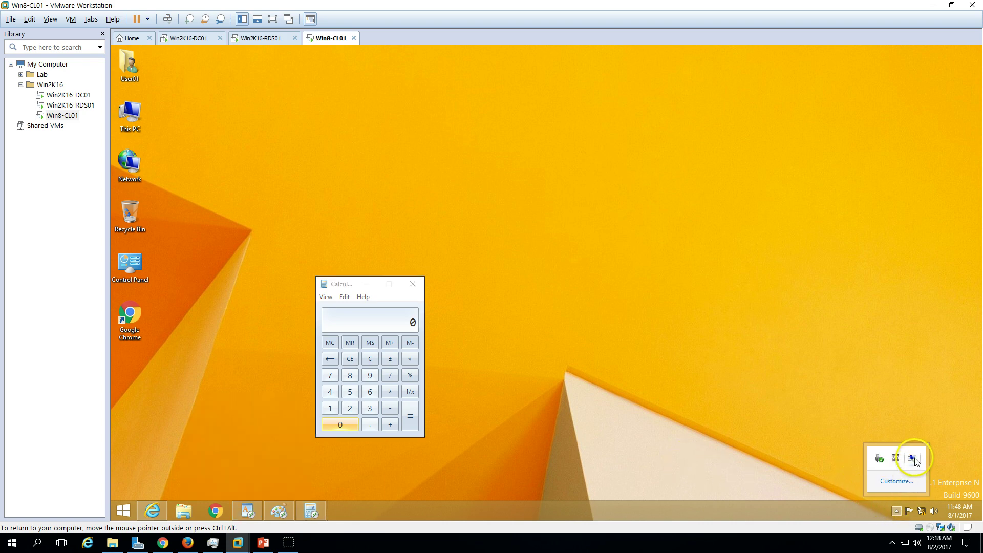
{"action": "right_click", "coordinate": [914, 459]}
{"action": "left_click", "coordinate": [914, 454]}
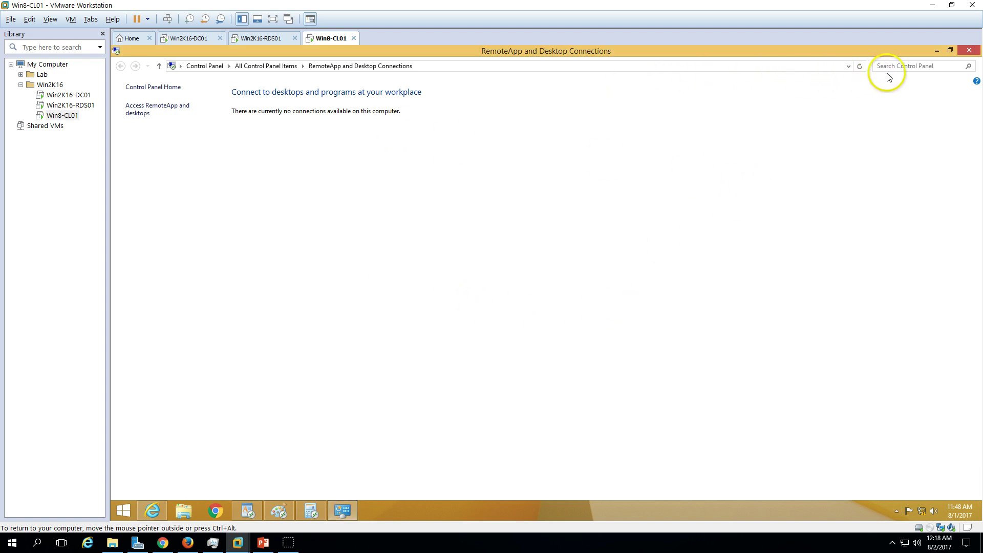
{"action": "left_click", "coordinate": [160, 106]}
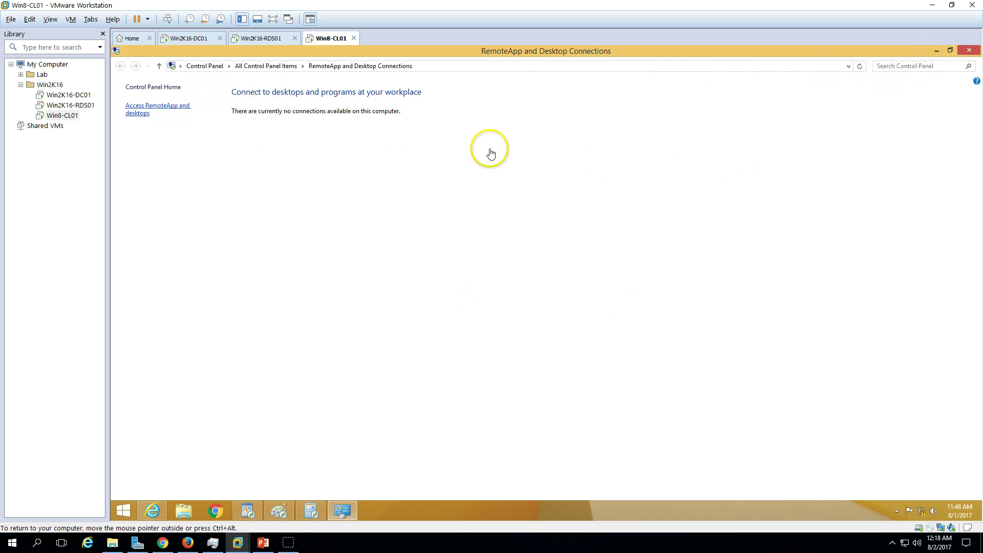
{"action": "left_click", "coordinate": [692, 151]}
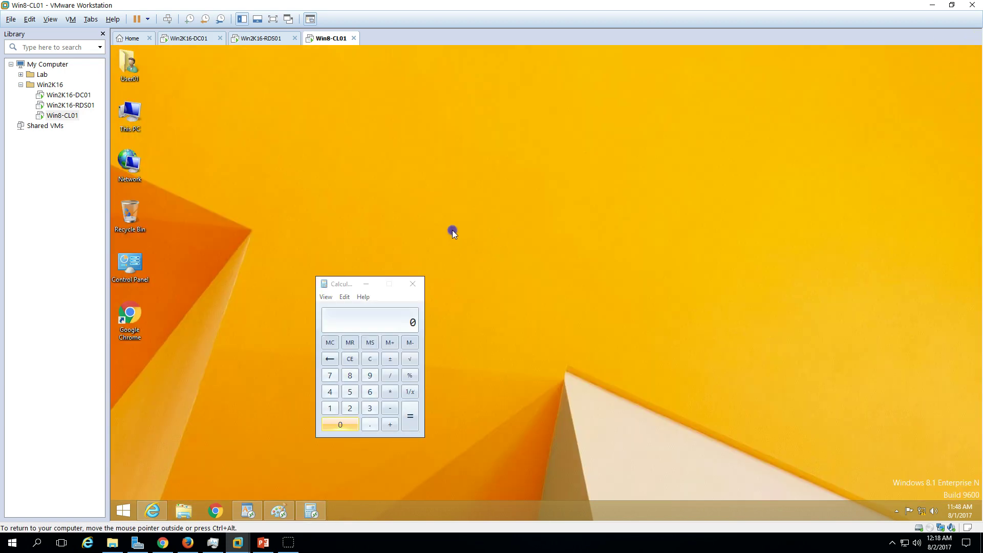
Step: Switch to Win2K16-RDS01 and examine User01's processes in Task Manager, including Paint and WordPad
{"action": "left_click", "coordinate": [263, 38]}
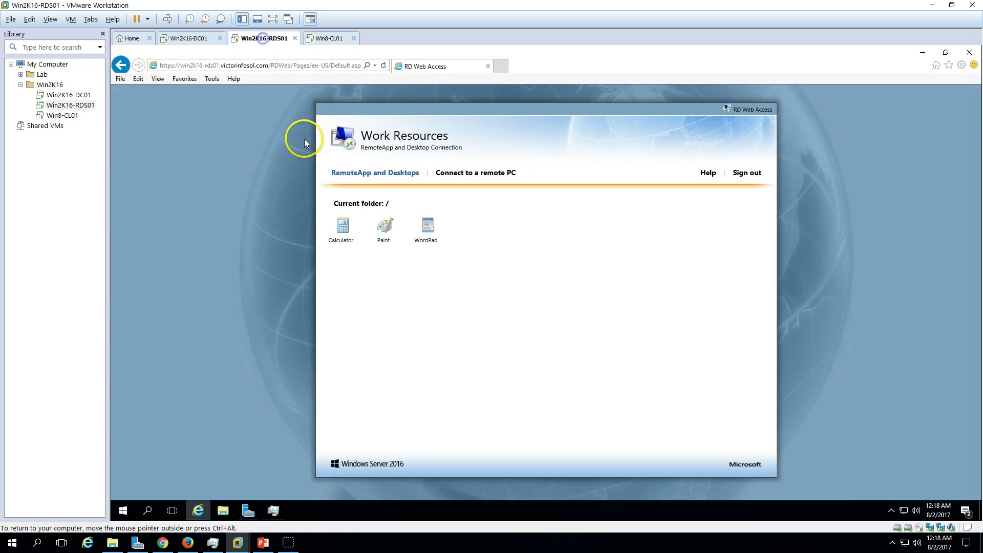
{"action": "left_click", "coordinate": [198, 510]}
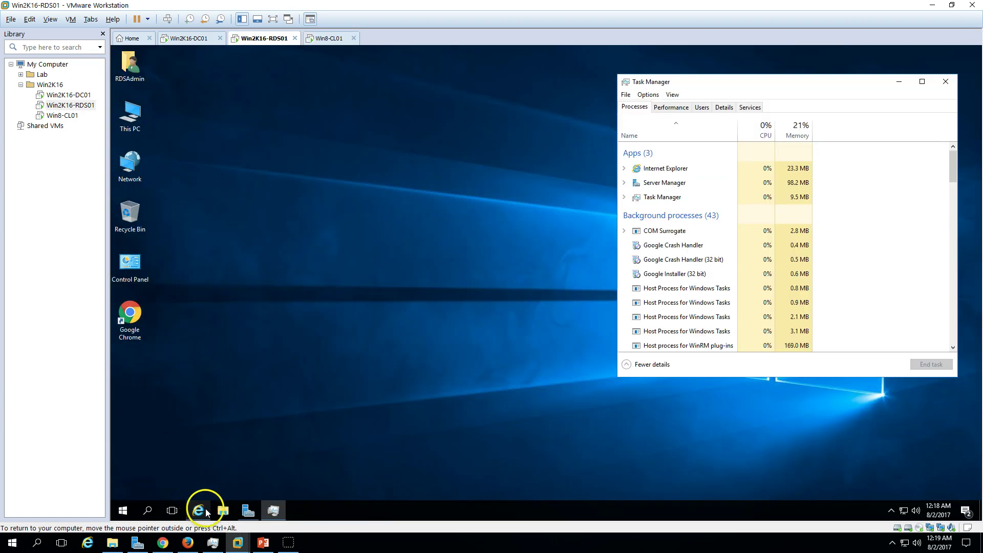
{"action": "left_click", "coordinate": [704, 108]}
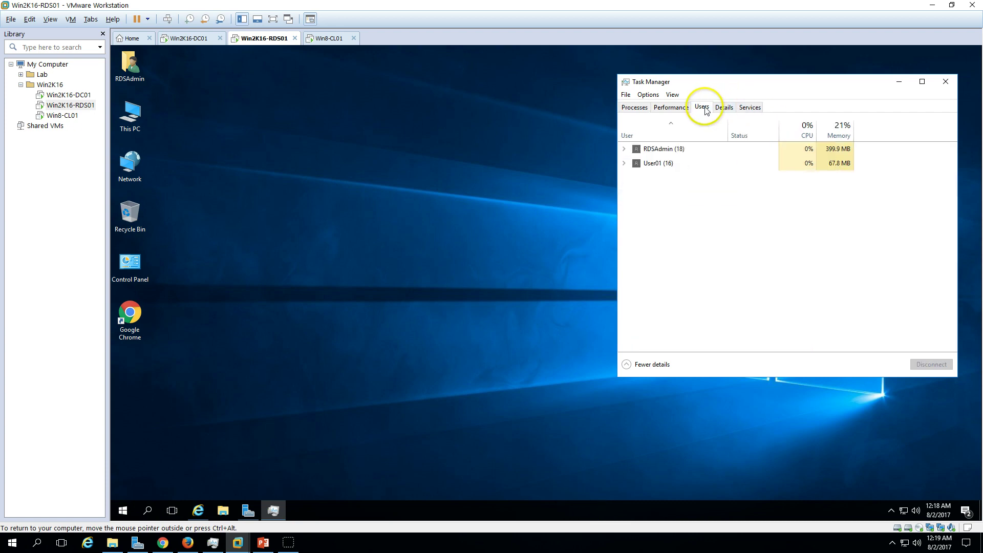
{"action": "left_click", "coordinate": [623, 164]}
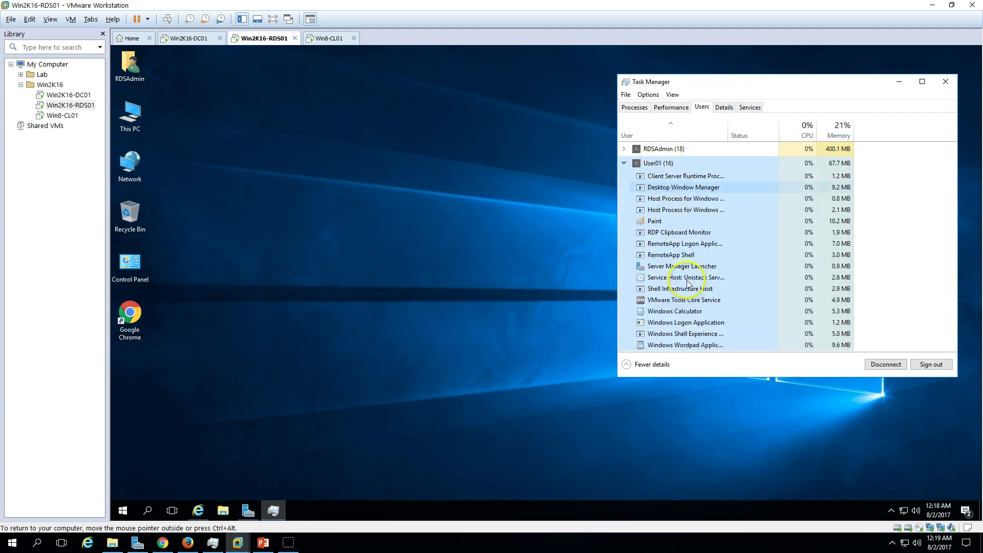
{"action": "left_click", "coordinate": [656, 225]}
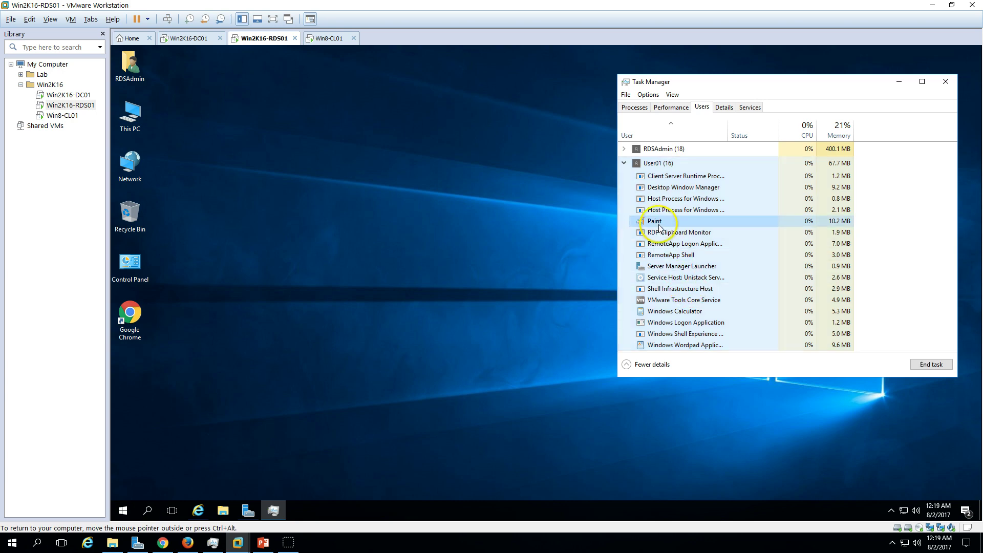
{"action": "left_click", "coordinate": [668, 346]}
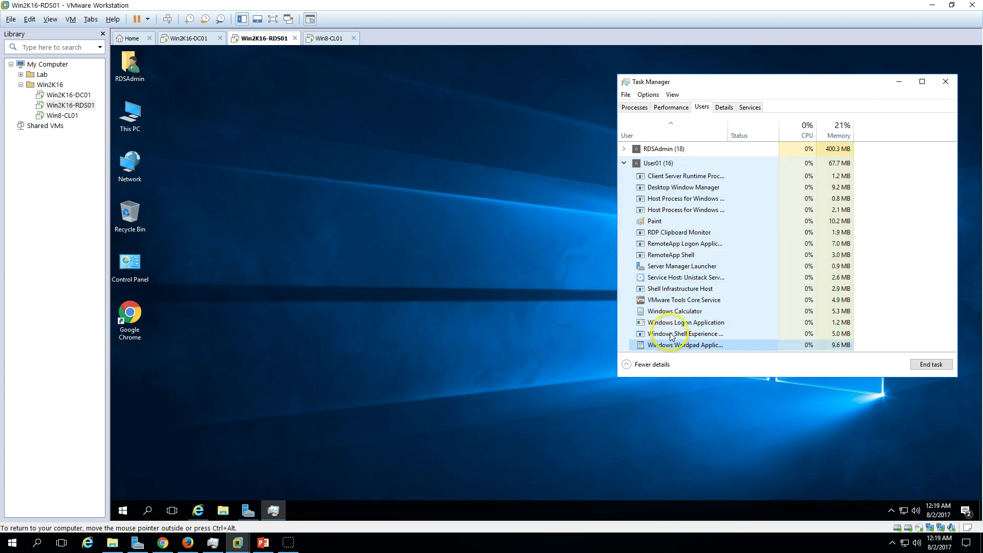
Step: Open QuickSessionCollection under Remote Desktop Services in Server Manager
{"action": "left_click", "coordinate": [358, 379]}
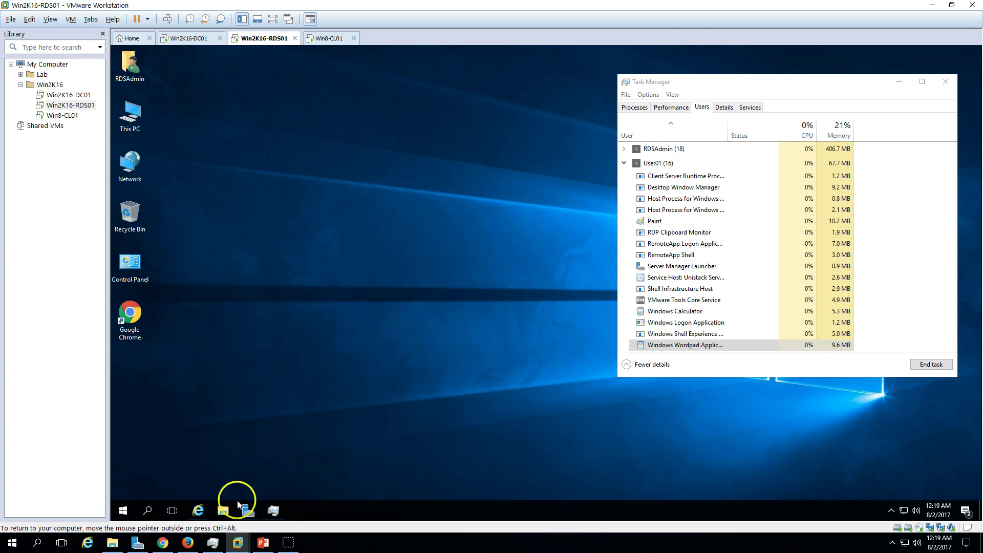
{"action": "left_click", "coordinate": [247, 511]}
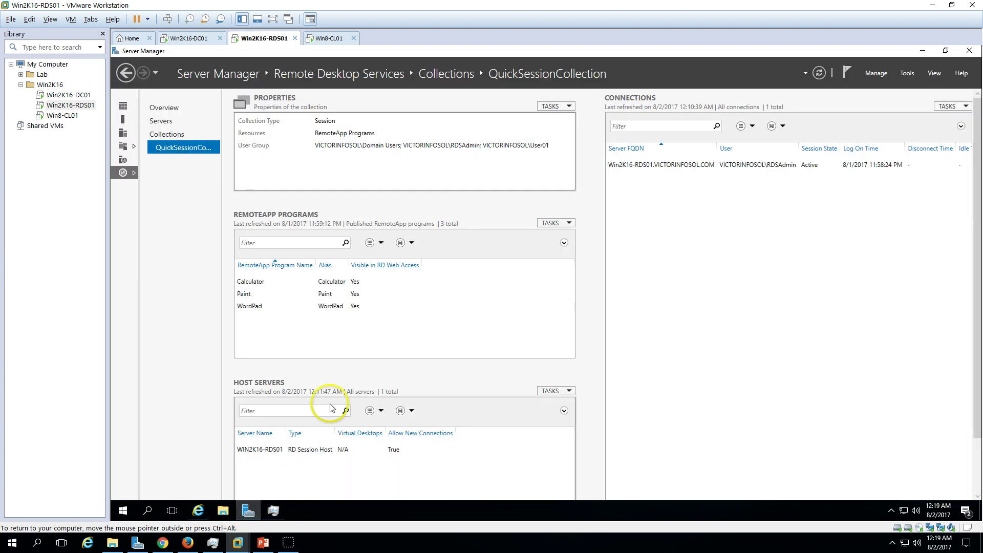
{"action": "left_click", "coordinate": [123, 105]}
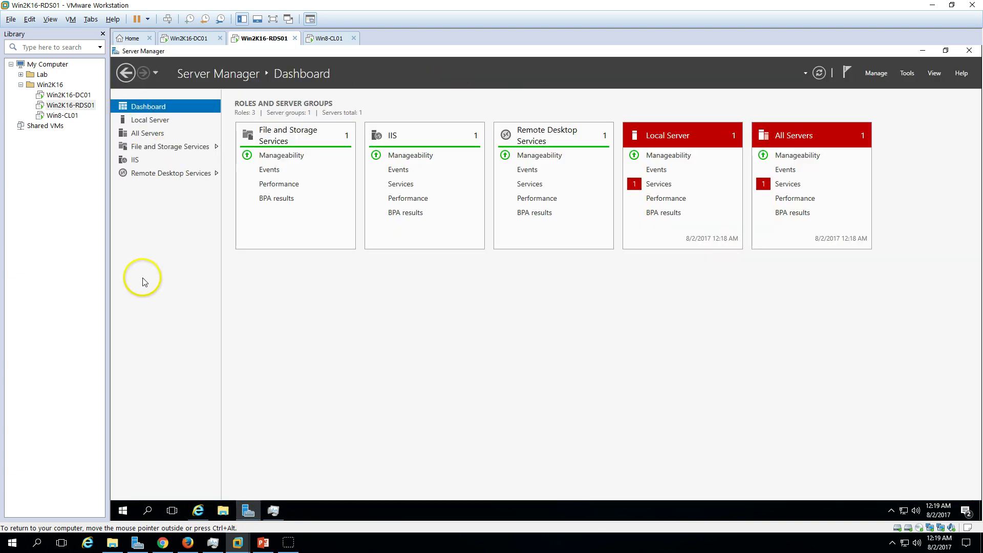
{"action": "left_click", "coordinate": [159, 174]}
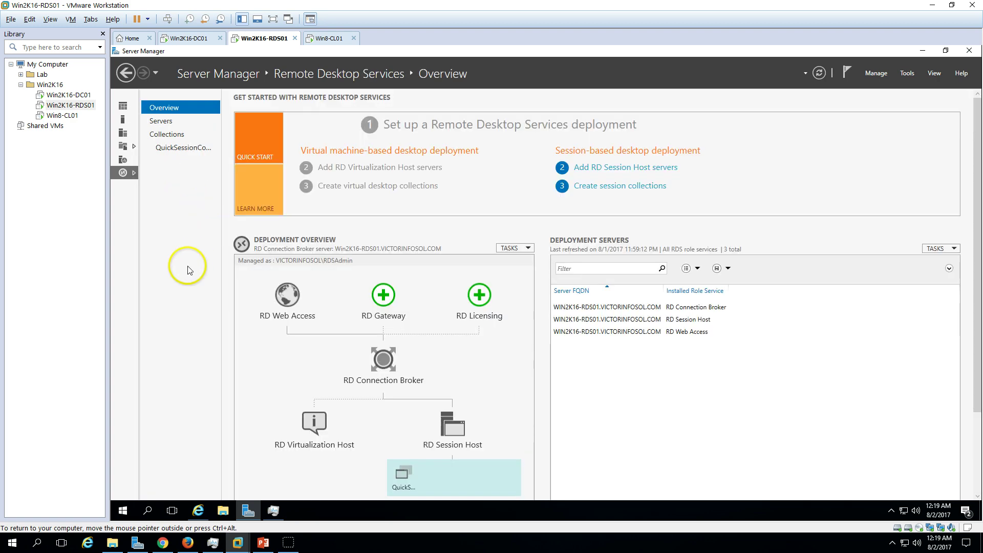
{"action": "left_click", "coordinate": [179, 148]}
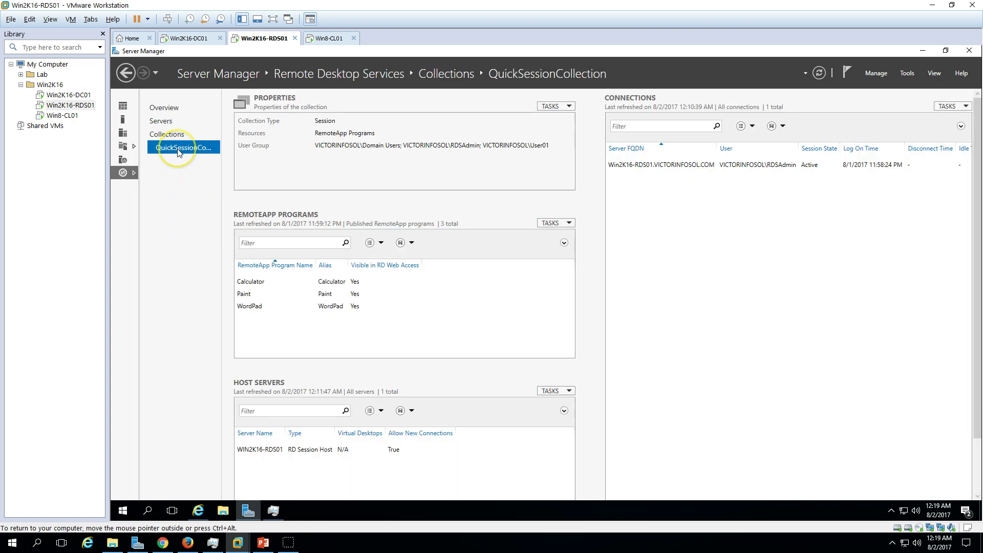
Step: Edit the QuickSessionCollection properties and rename the session collection as Default Remote Application
{"action": "left_click", "coordinate": [563, 107]}
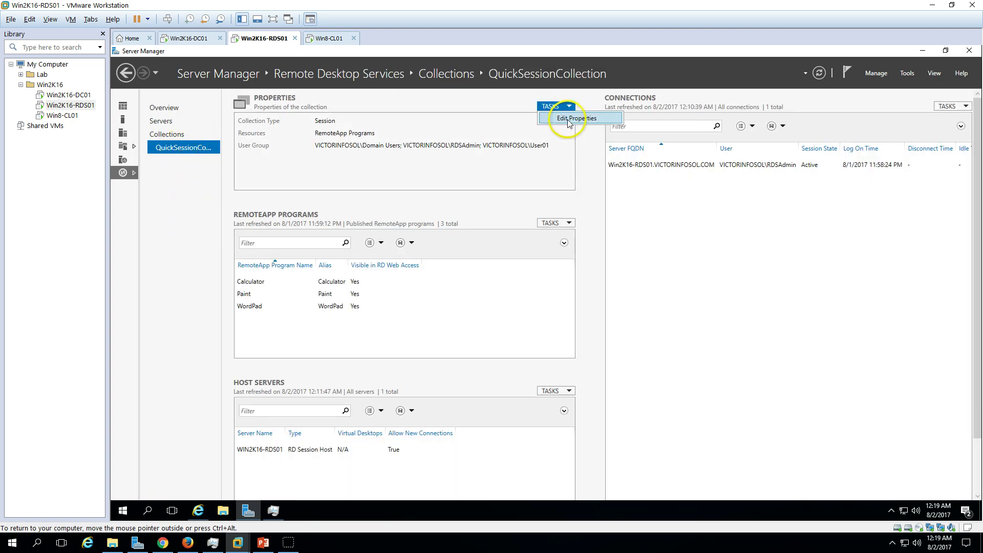
{"action": "left_click", "coordinate": [568, 115]}
{"action": "left_click_drag", "start_coordinate": [322, 72], "coordinate": [446, 84]}
{"action": "left_click_drag", "start_coordinate": [449, 186], "coordinate": [333, 189]}
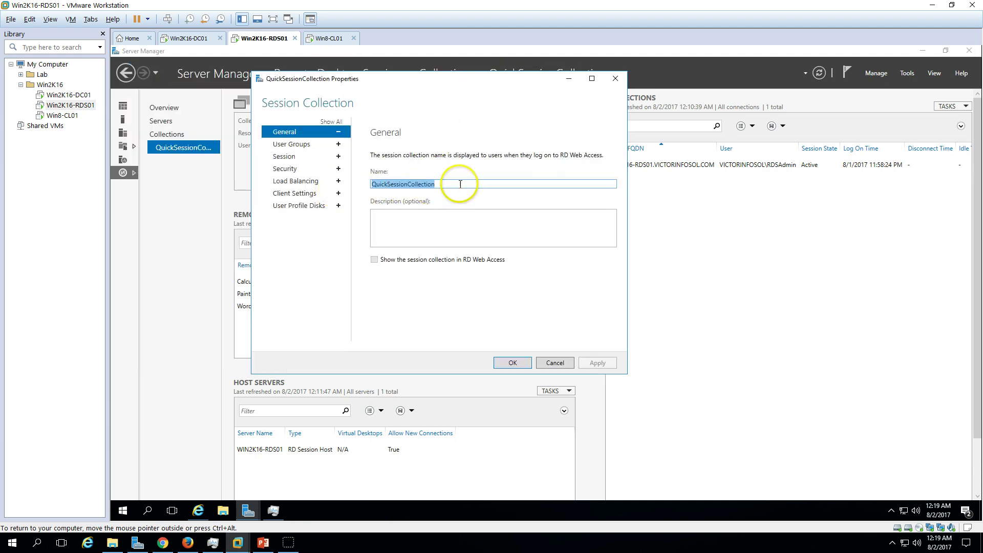
{"action": "type", "text": "Default Remote Application"}
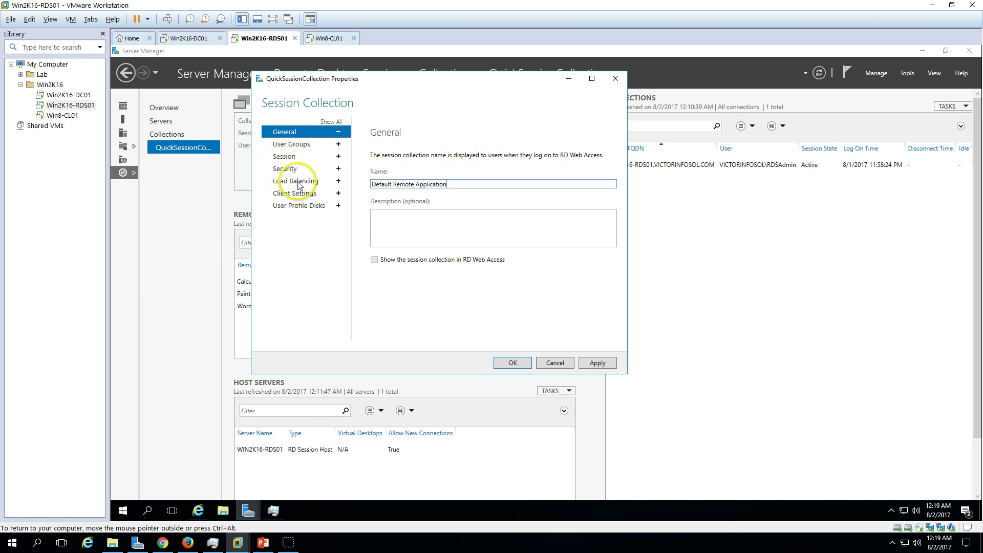
Step: Enable user profile disks for the collection and review the disk size and folder storage settings
{"action": "left_click", "coordinate": [290, 210]}
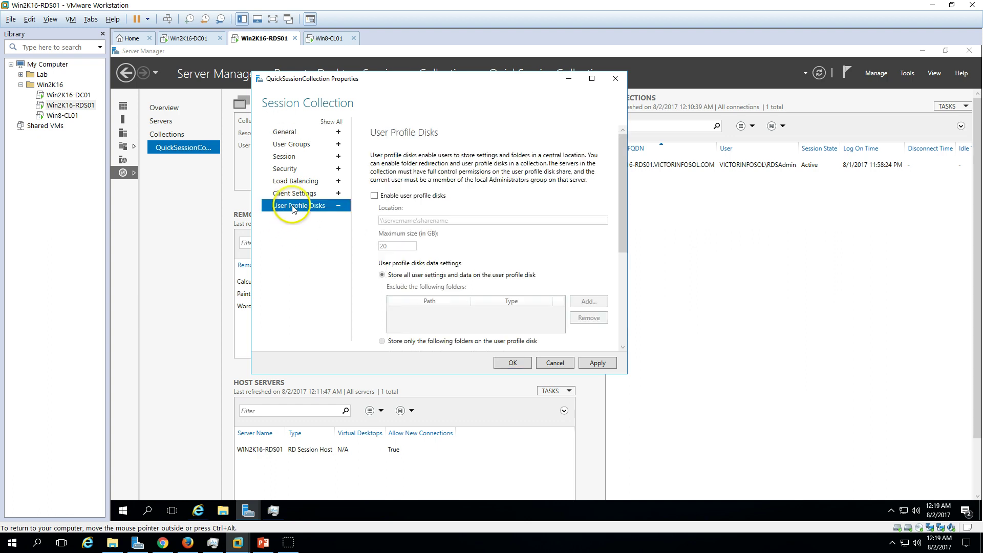
{"action": "left_click", "coordinate": [374, 196]}
{"action": "left_click_drag", "start_coordinate": [619, 201], "coordinate": [622, 179]}
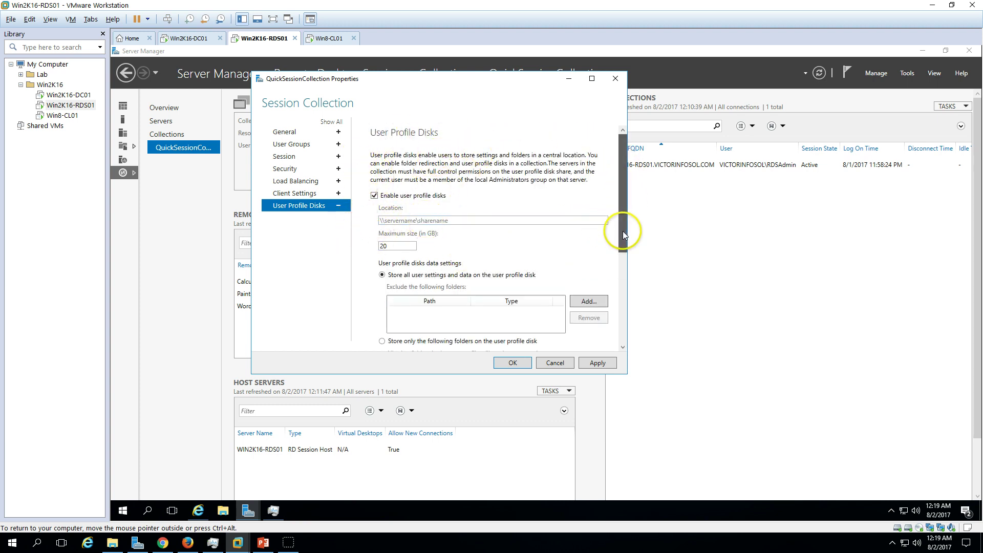
{"action": "left_click_drag", "start_coordinate": [623, 231], "coordinate": [604, 293]}
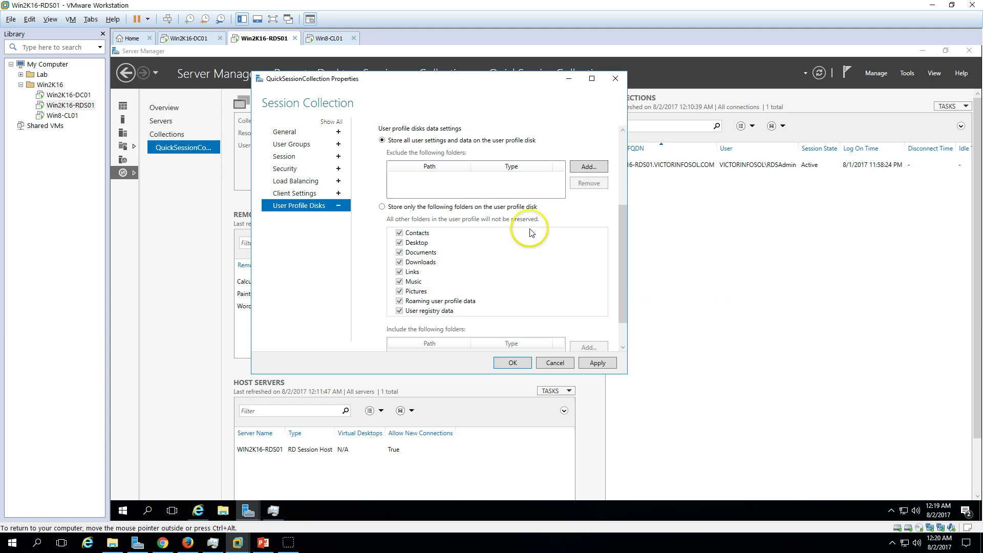
{"action": "scroll", "coordinate": [625, 169], "scroll_direction": "up", "scroll_amount": 5}
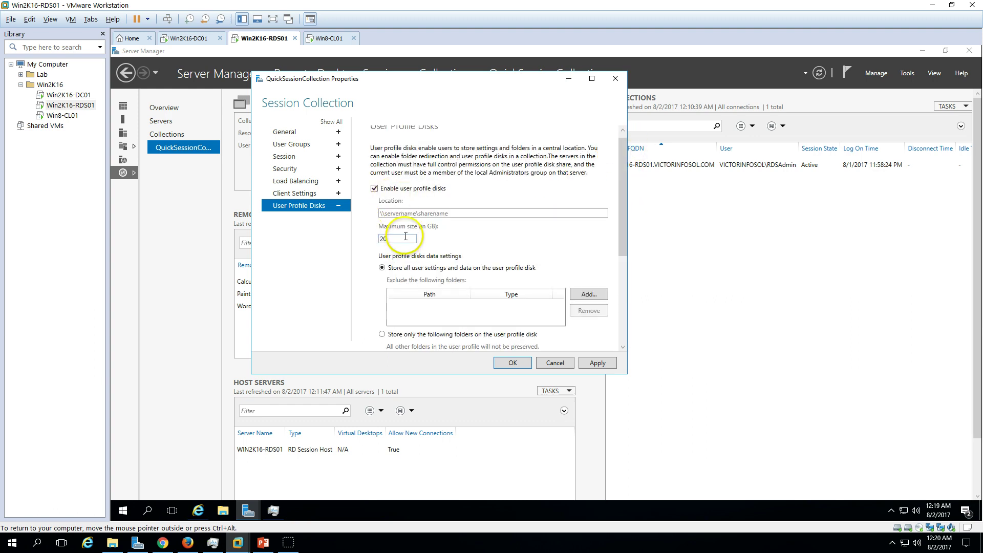
{"action": "left_click", "coordinate": [412, 212]}
Step: Create a folder named User-Home-RDS on the RDS-Disk01 (D:) drive and open it
{"action": "left_click", "coordinate": [223, 510]}
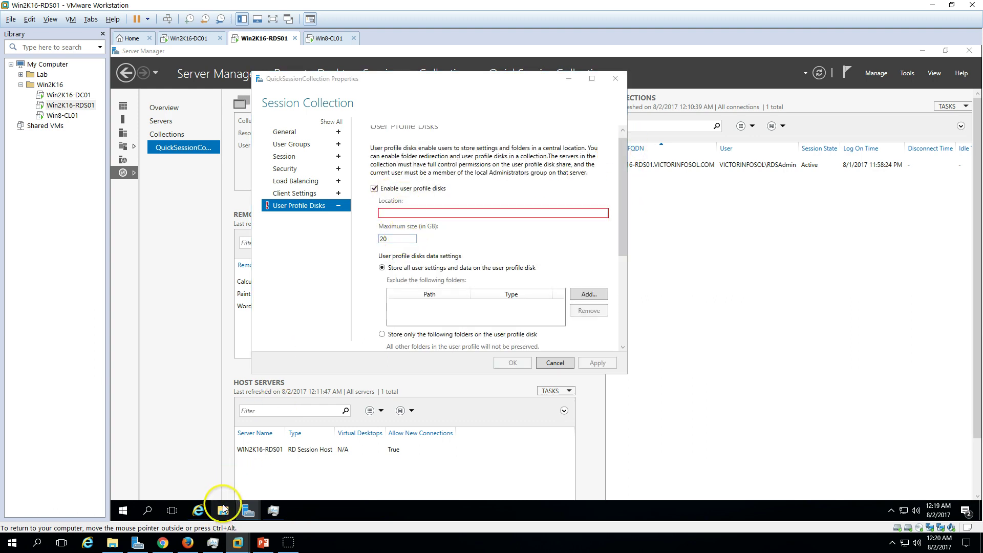
{"action": "left_click", "coordinate": [301, 251]}
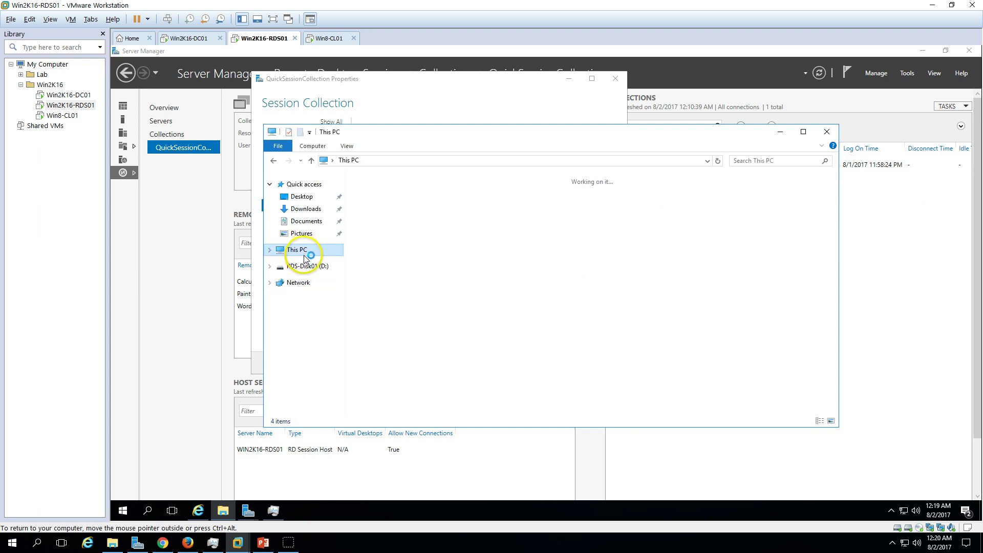
{"action": "double_click", "coordinate": [563, 274]}
{"action": "right_click", "coordinate": [412, 288]}
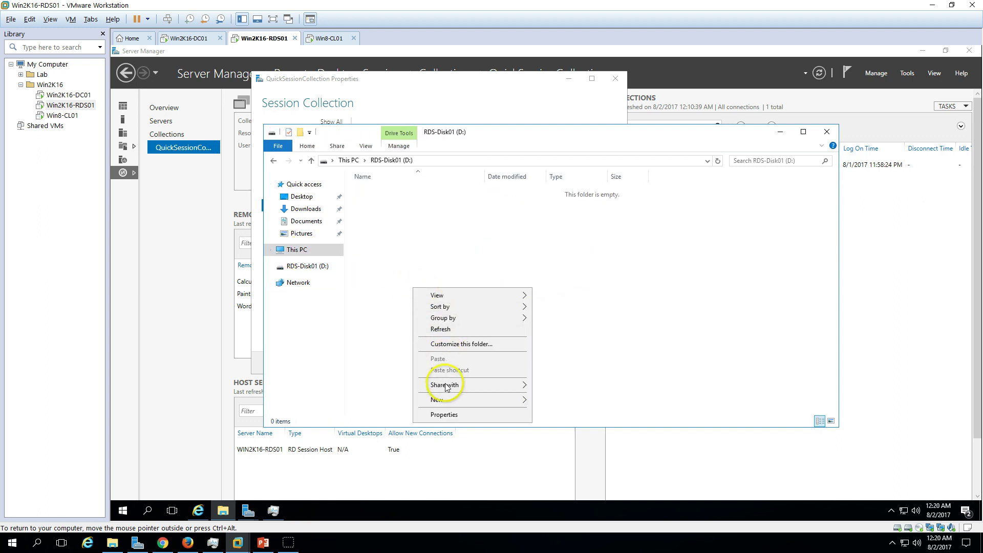
{"action": "mouse_move", "coordinate": [441, 399]}
{"action": "left_click", "coordinate": [561, 400]}
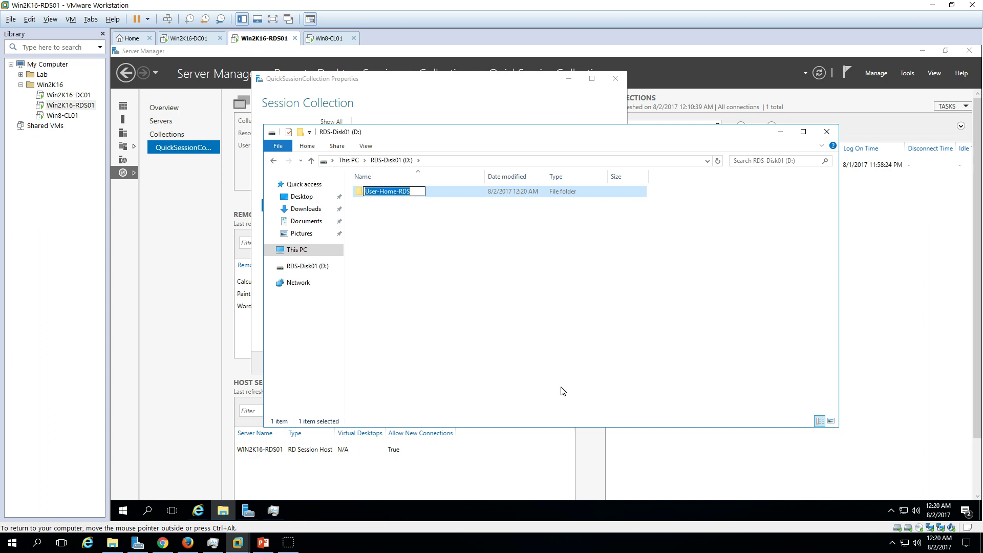
{"action": "key", "text": "Return"}
{"action": "key", "text": "Return"}
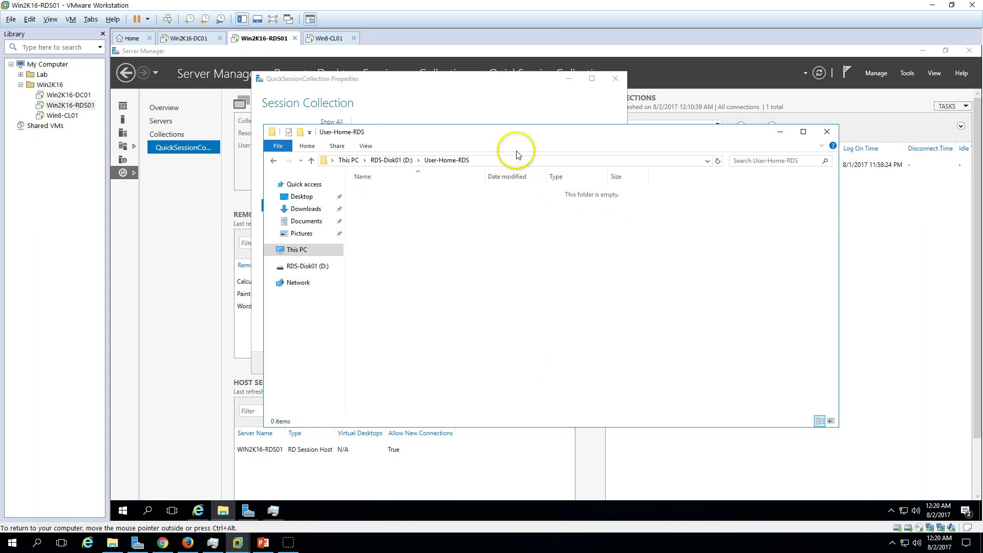
Step: Copy the new folder's path, set the user profile disk location to D:\User-Home-RDS, and apply the collection settings
{"action": "left_click", "coordinate": [512, 161]}
{"action": "key", "text": "ctrl+c"}
{"action": "left_click", "coordinate": [468, 100]}
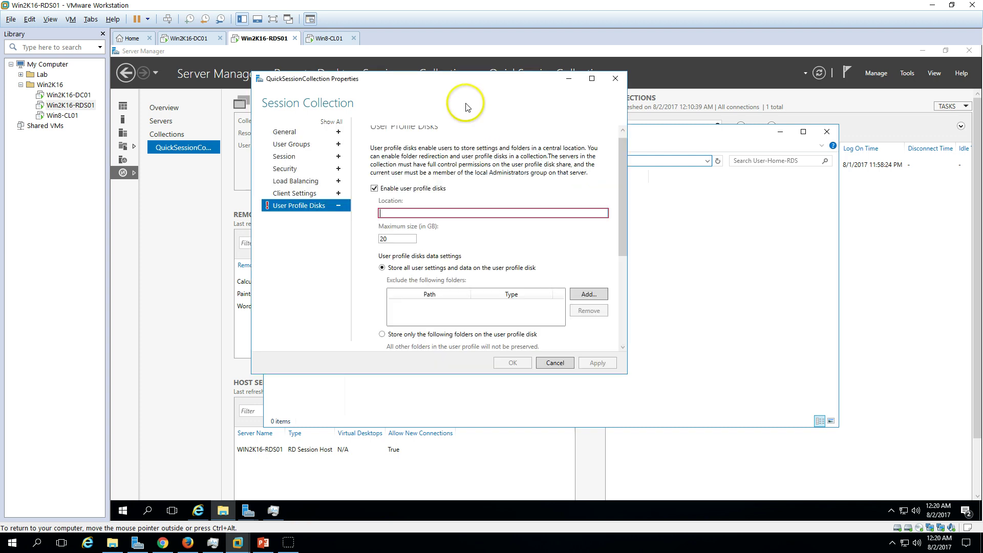
{"action": "left_click", "coordinate": [421, 212]}
{"action": "key", "text": "ctrl+v"}
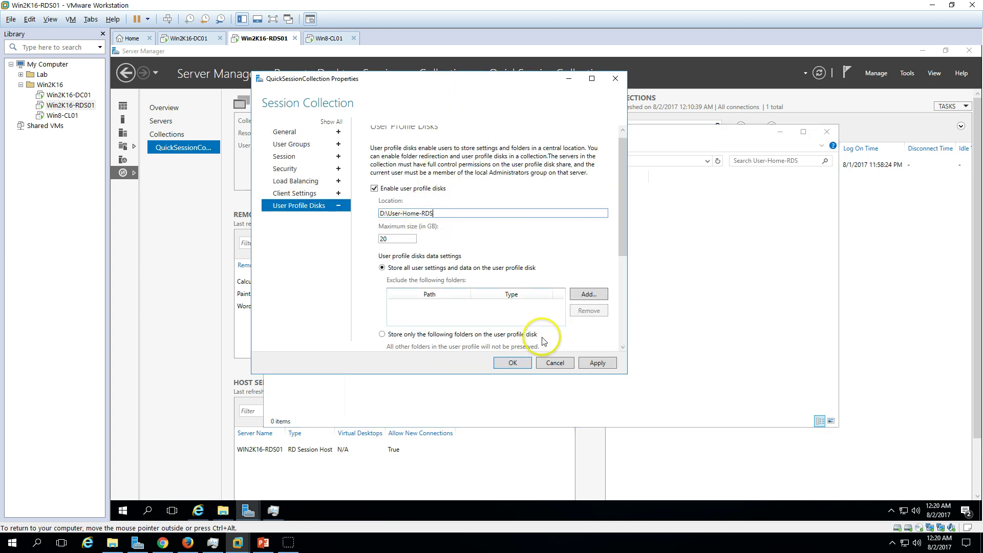
{"action": "left_click", "coordinate": [595, 363]}
{"action": "left_click_drag", "start_coordinate": [622, 219], "coordinate": [623, 312]}
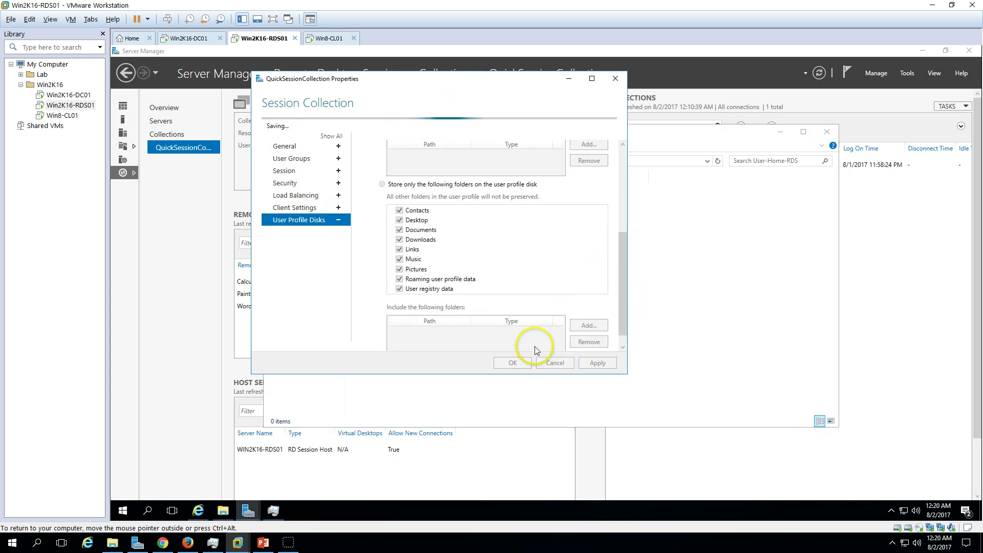
Step: Close the User-Home-RDS folder window and confirm the session collection properties
{"action": "left_click", "coordinate": [760, 145]}
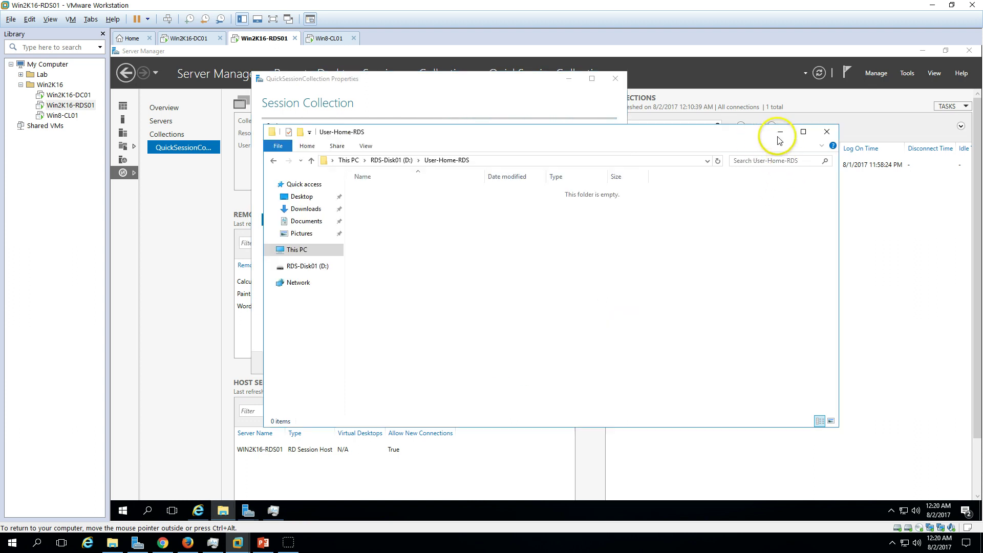
{"action": "left_click", "coordinate": [826, 132]}
{"action": "left_click_drag", "start_coordinate": [521, 78], "coordinate": [621, 77]}
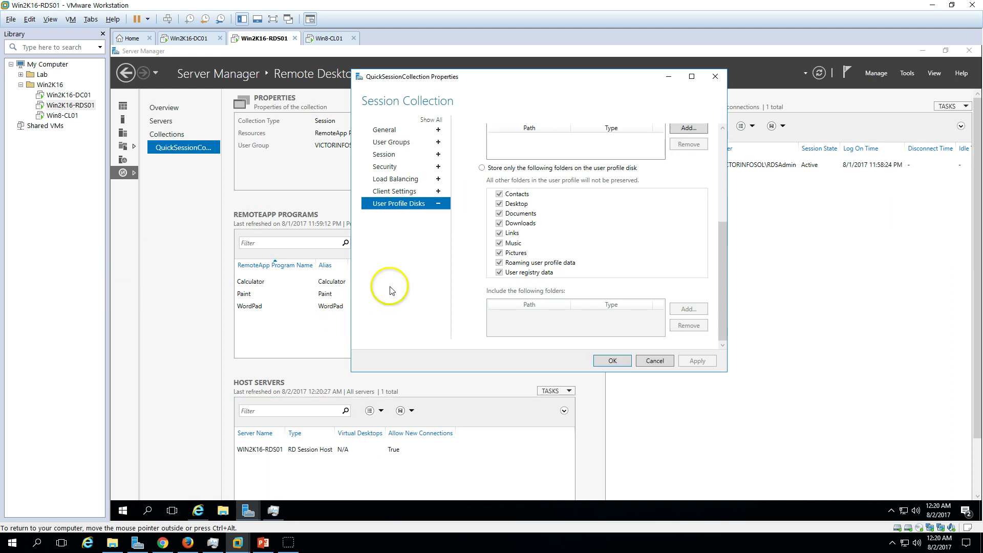
{"action": "left_click", "coordinate": [610, 361]}
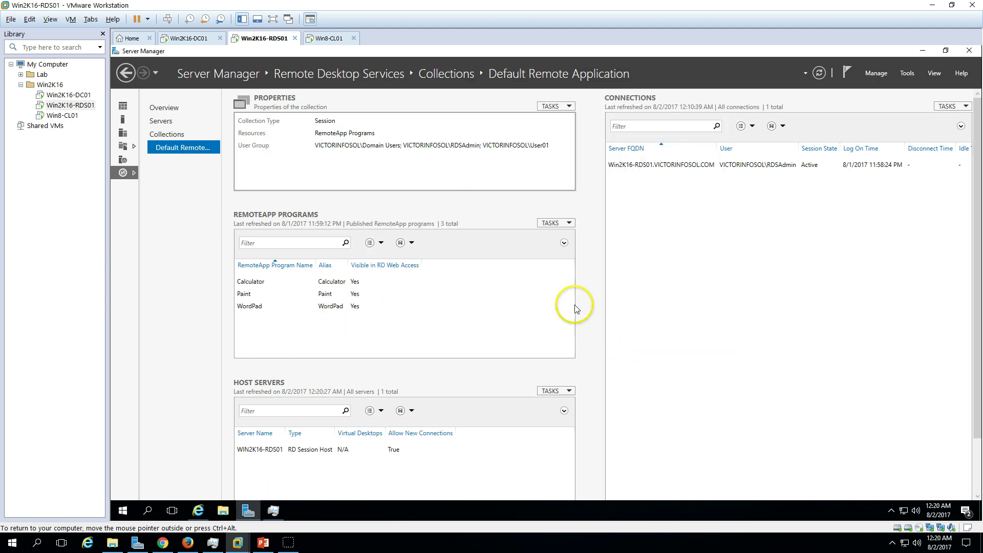
Step: Start publishing RemoteApp programs in Default Remote Application and select Excel, OneNote, PowerPoint, Publisher and Word 2016
{"action": "left_click", "coordinate": [557, 223]}
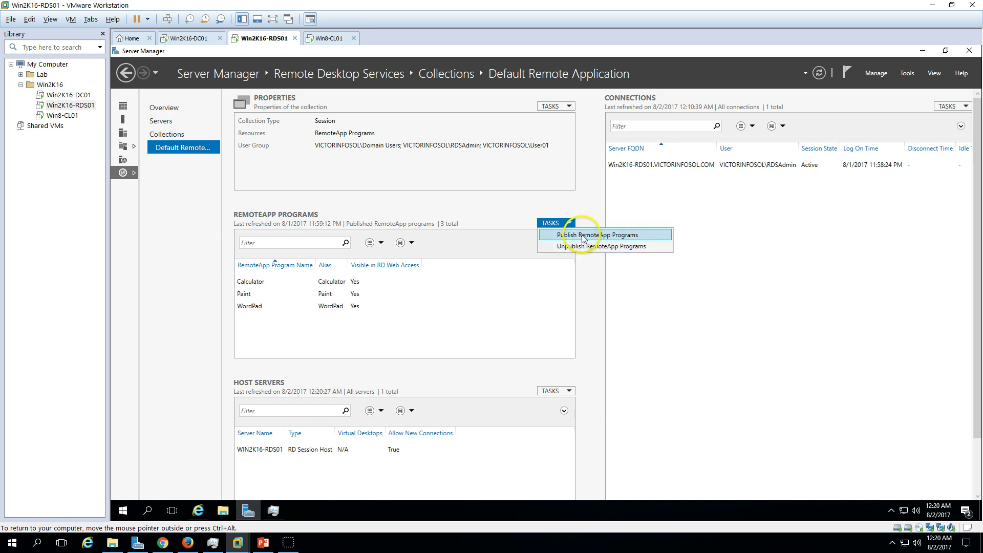
{"action": "left_click", "coordinate": [597, 236]}
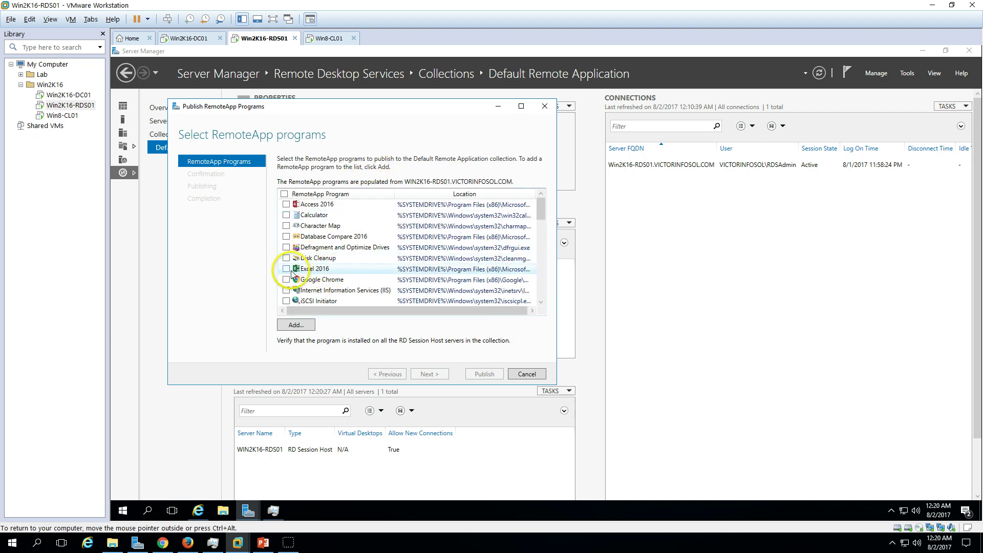
{"action": "left_click", "coordinate": [540, 212]}
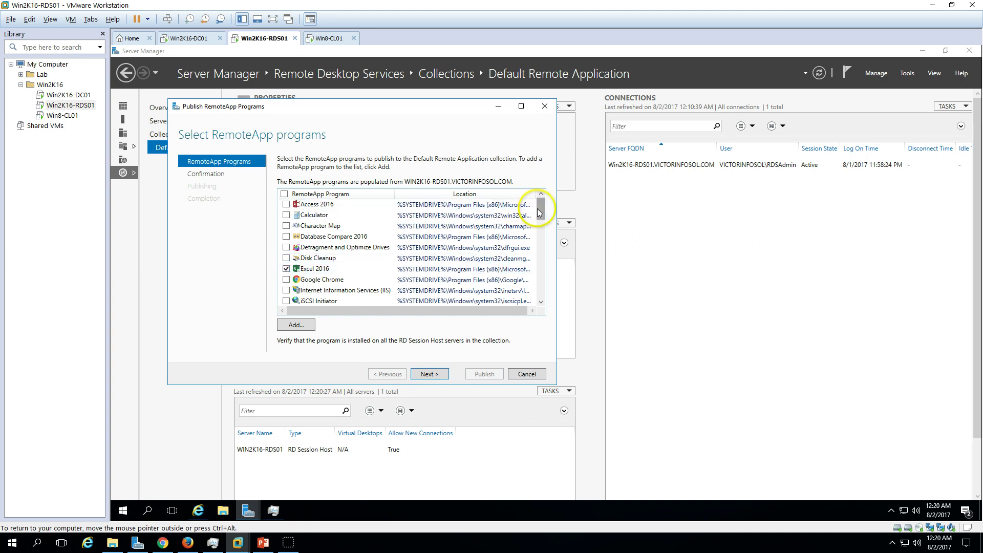
{"action": "left_click_drag", "start_coordinate": [540, 212], "coordinate": [539, 245]}
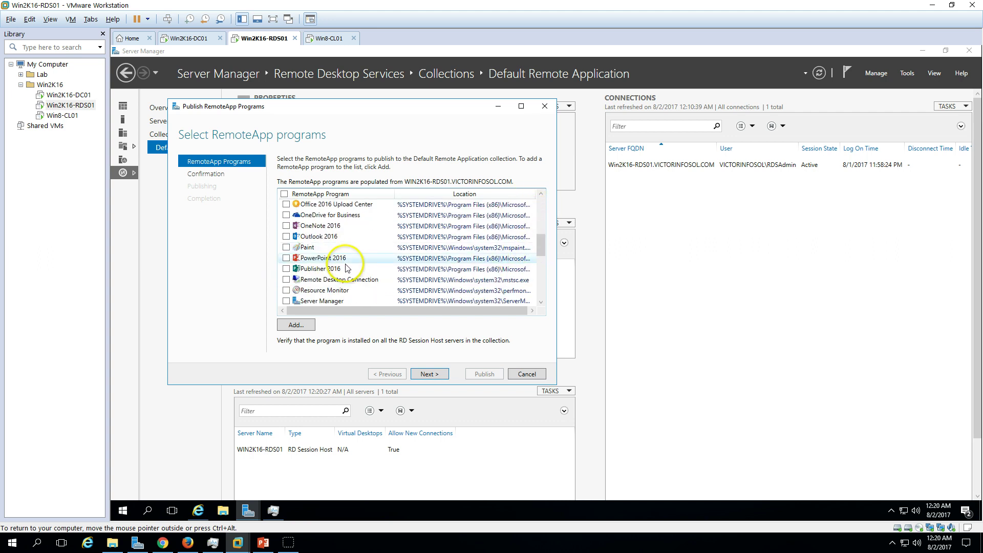
{"action": "left_click", "coordinate": [286, 258]}
{"action": "scroll", "coordinate": [288, 271], "scroll_direction": "down", "scroll_amount": 5}
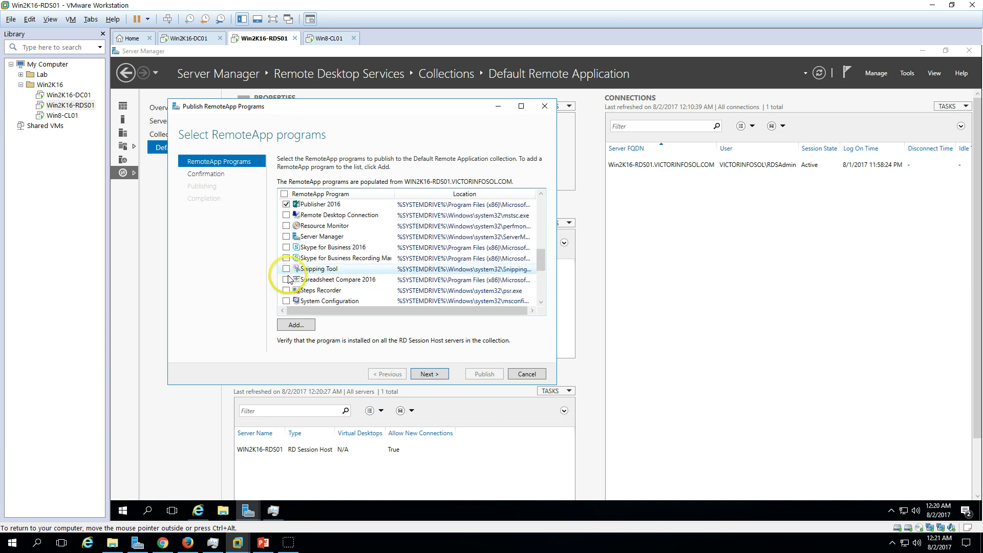
{"action": "scroll", "coordinate": [288, 291], "scroll_direction": "down", "scroll_amount": 1}
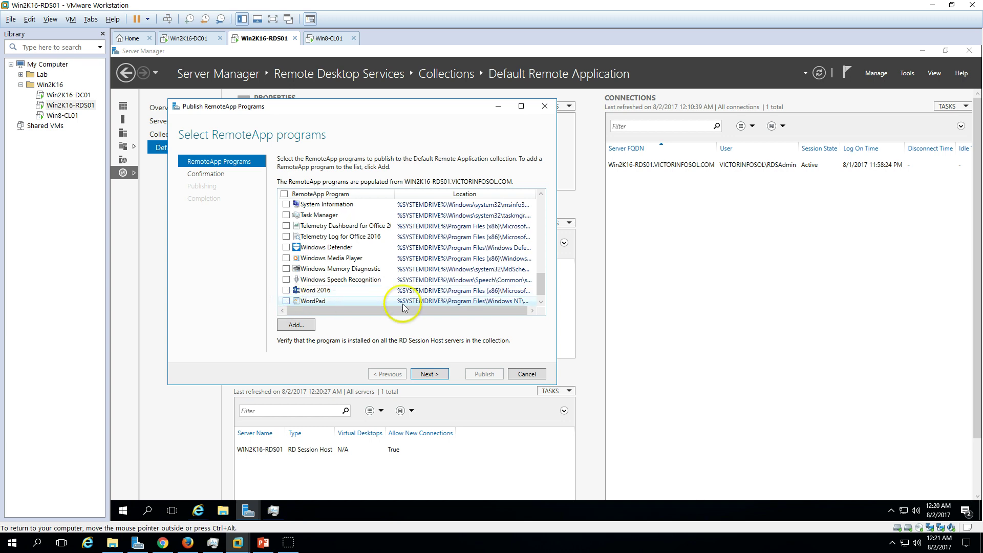
{"action": "left_click", "coordinate": [286, 290]}
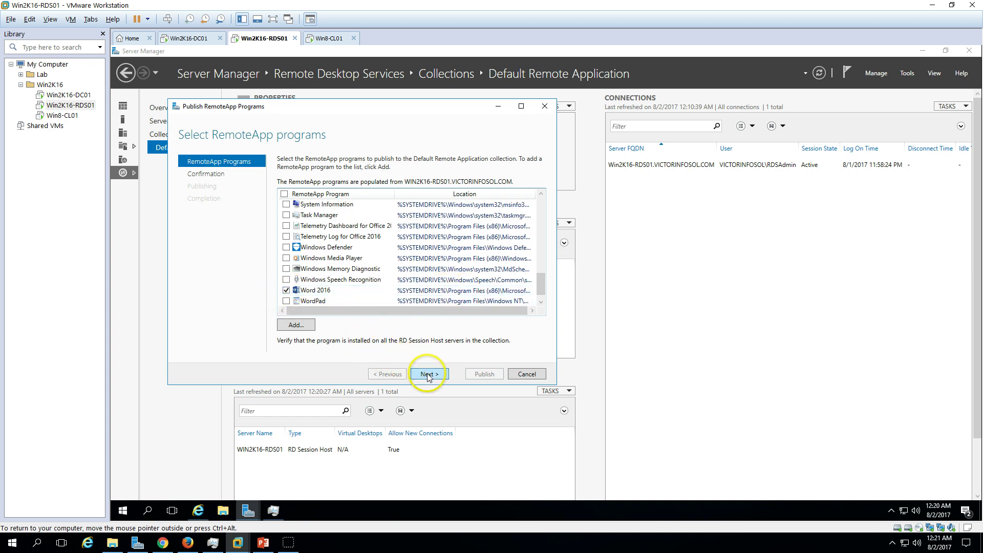
Step: Confirm the selected programs, publish them to the collection, and move the publishing wizard clear of the RemoteApp list
{"action": "left_click", "coordinate": [429, 374]}
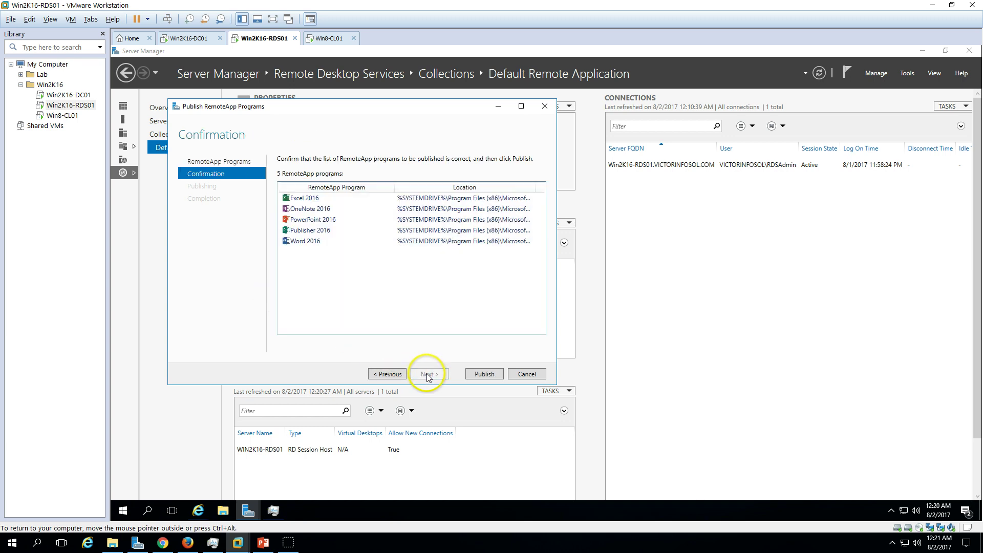
{"action": "left_click", "coordinate": [487, 374]}
{"action": "left_click_drag", "start_coordinate": [391, 108], "coordinate": [569, 128]}
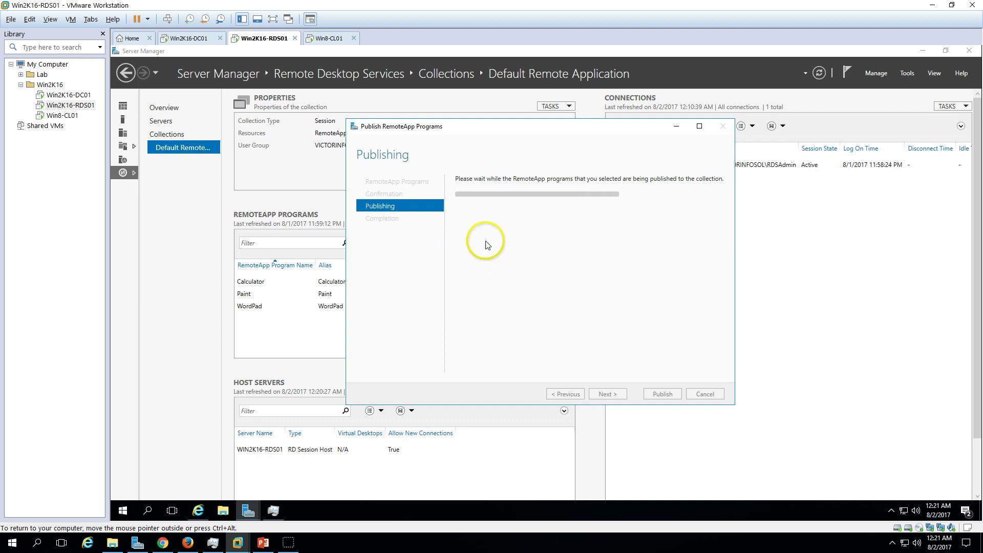
Step: Switch to Win8-CL01 and close the running Calculator and Paint RemoteApp windows
{"action": "left_click", "coordinate": [329, 37]}
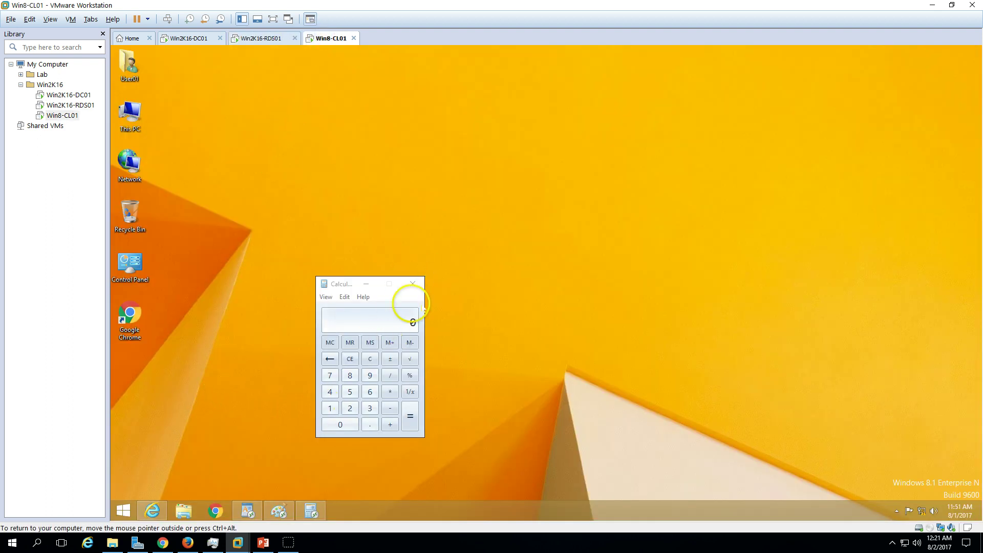
{"action": "left_click", "coordinate": [413, 283]}
{"action": "left_click", "coordinate": [282, 509]}
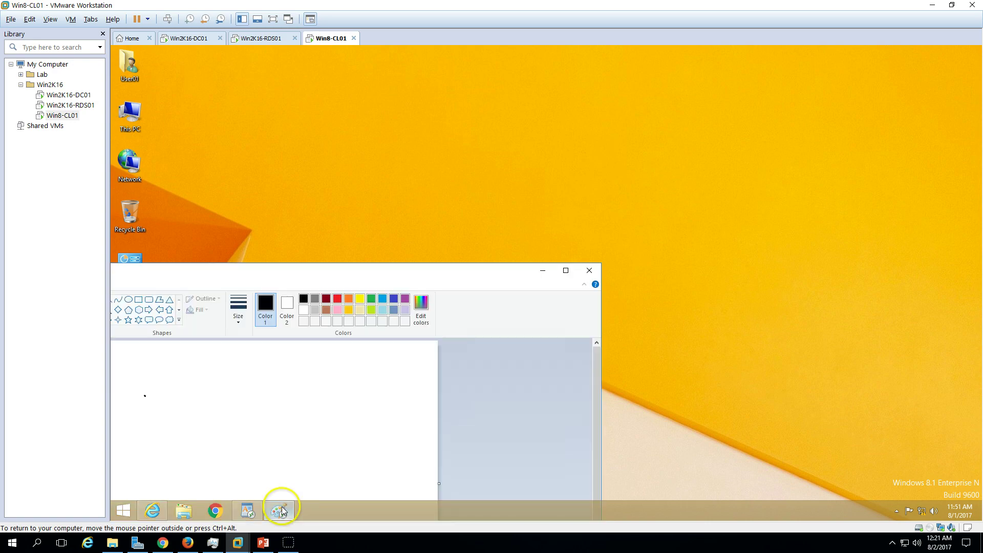
{"action": "left_click", "coordinate": [589, 270]}
{"action": "left_click", "coordinate": [270, 459]}
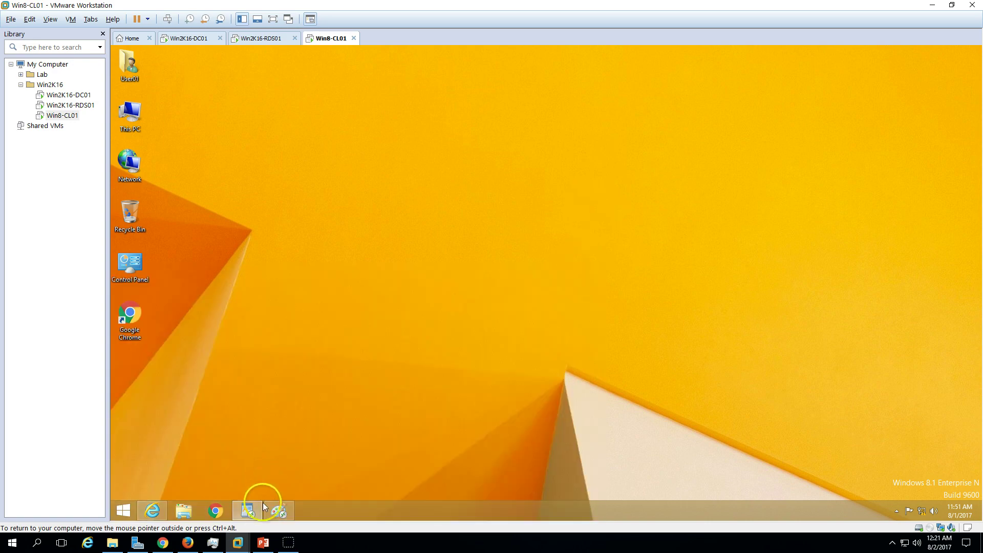
Step: Close the remaining RemoteApp window on Win8-CL01 and bring up the RD Web Access page
{"action": "left_click", "coordinate": [255, 508]}
{"action": "left_click", "coordinate": [911, 198]}
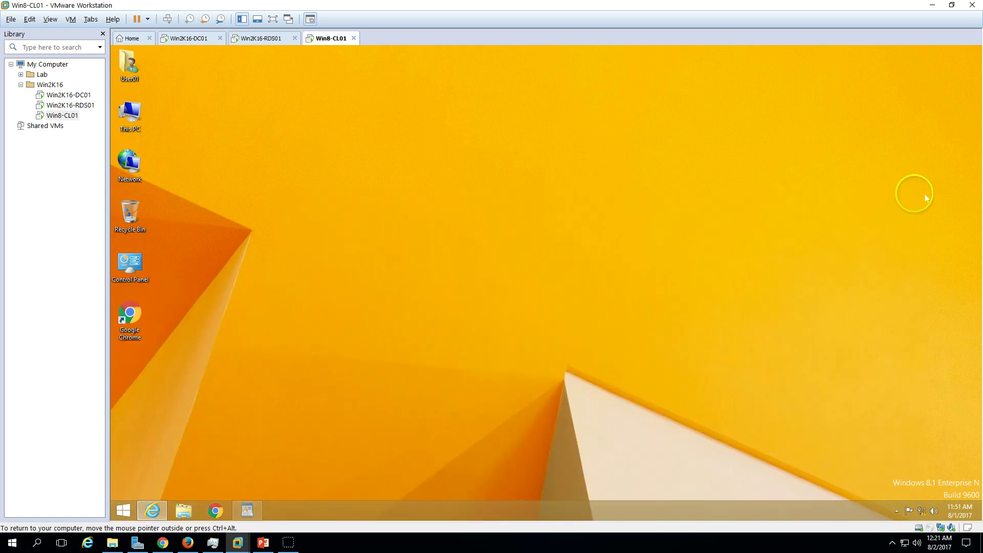
{"action": "left_click", "coordinate": [152, 510]}
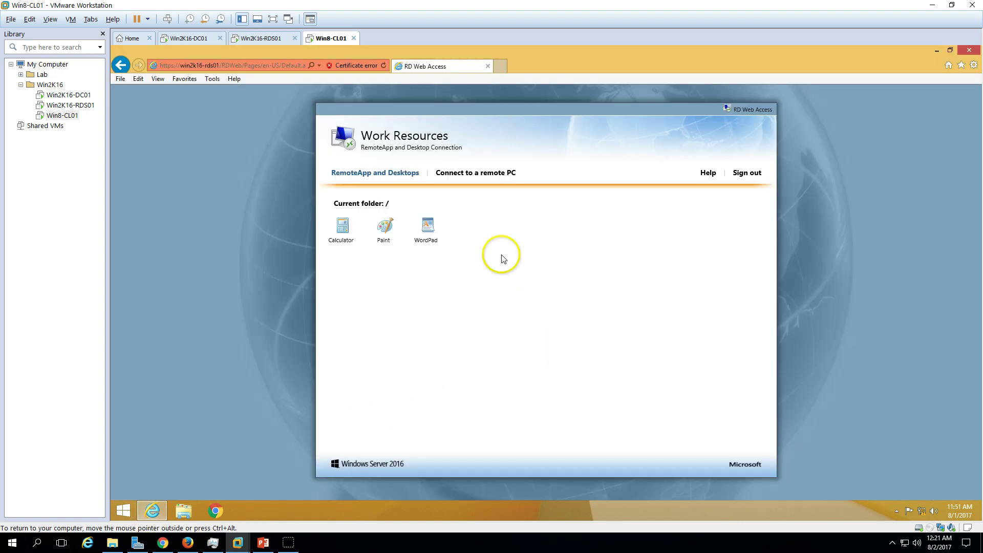
Step: Switch to Win2K16-RDS01, close the finished publishing wizard, and review the collection's RemoteApp programs
{"action": "left_click", "coordinate": [265, 40]}
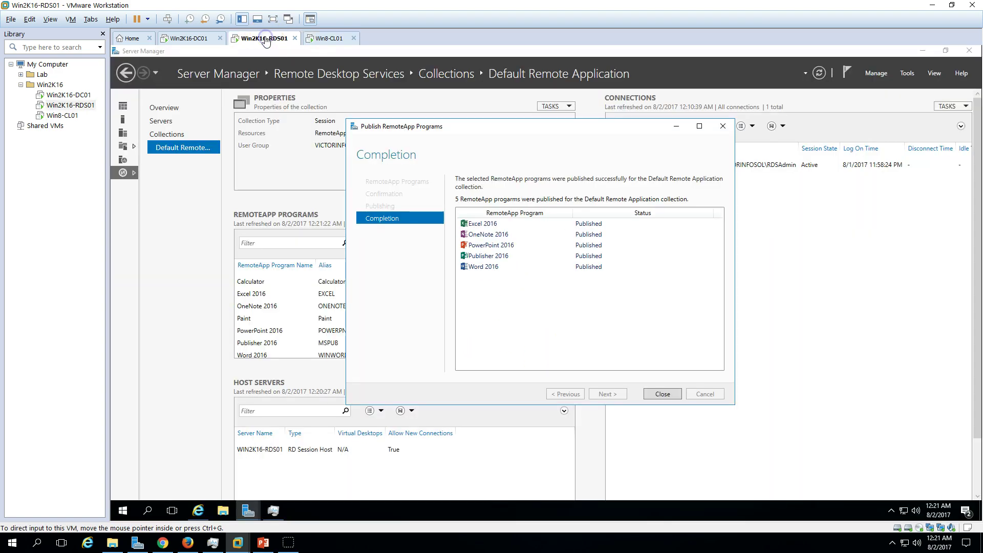
{"action": "left_click", "coordinate": [663, 394]}
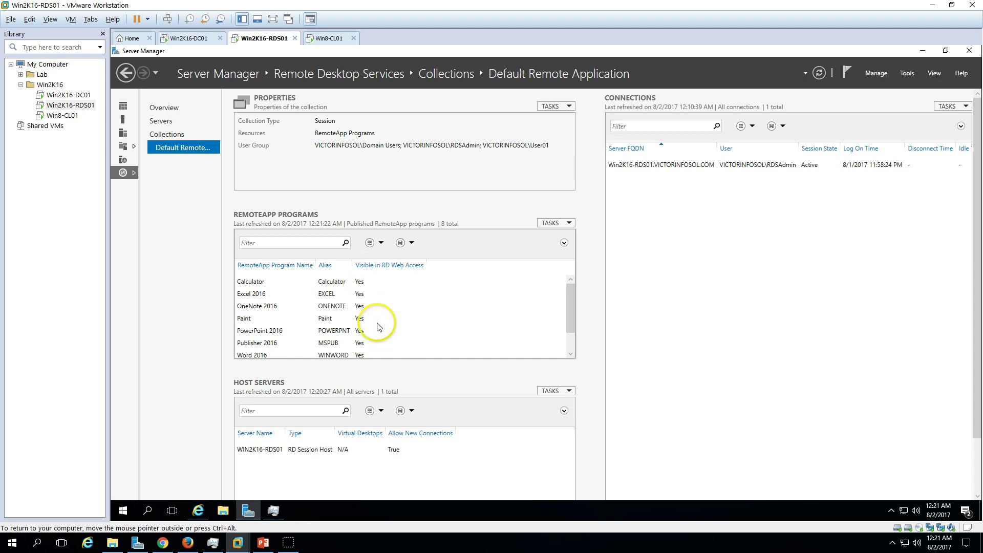
{"action": "left_click", "coordinate": [374, 305]}
{"action": "scroll", "coordinate": [376, 310], "scroll_direction": "down", "scroll_amount": 1}
Step: Return to Win8-CL01, reload the RD Web Access resources, and launch Word 2016, accepting the RemoteApp connection
{"action": "left_click", "coordinate": [328, 38]}
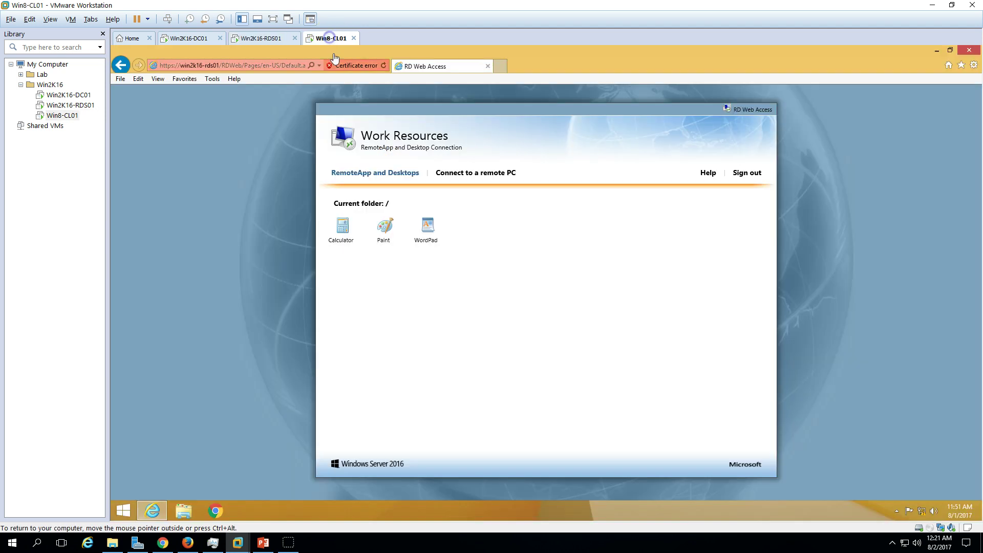
{"action": "key", "text": "ctrl+a"}
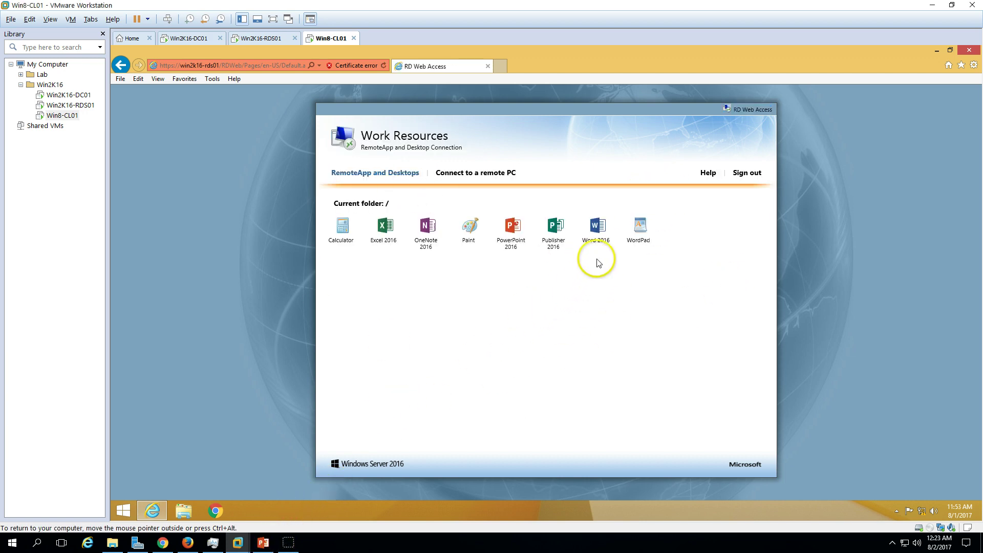
{"action": "left_click", "coordinate": [602, 228]}
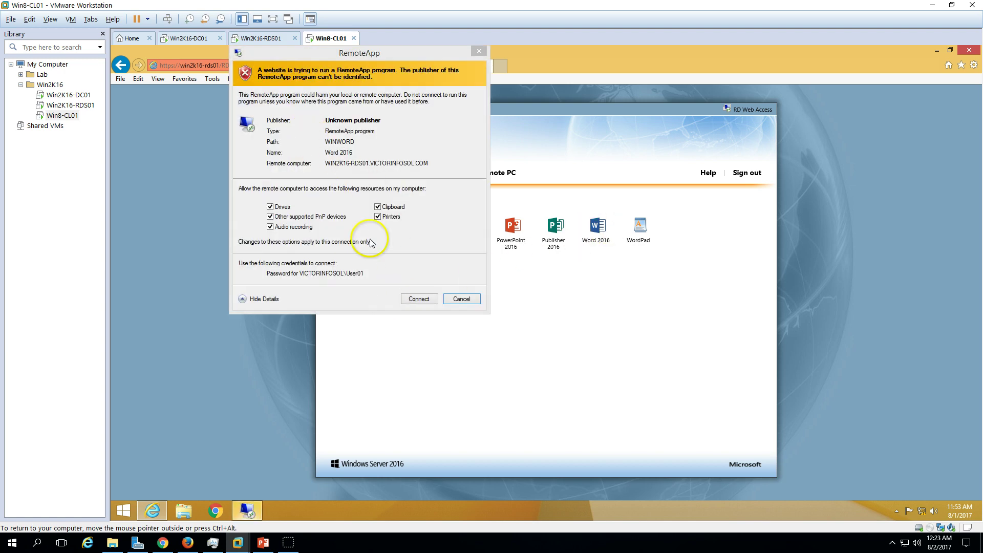
{"action": "left_click", "coordinate": [418, 299]}
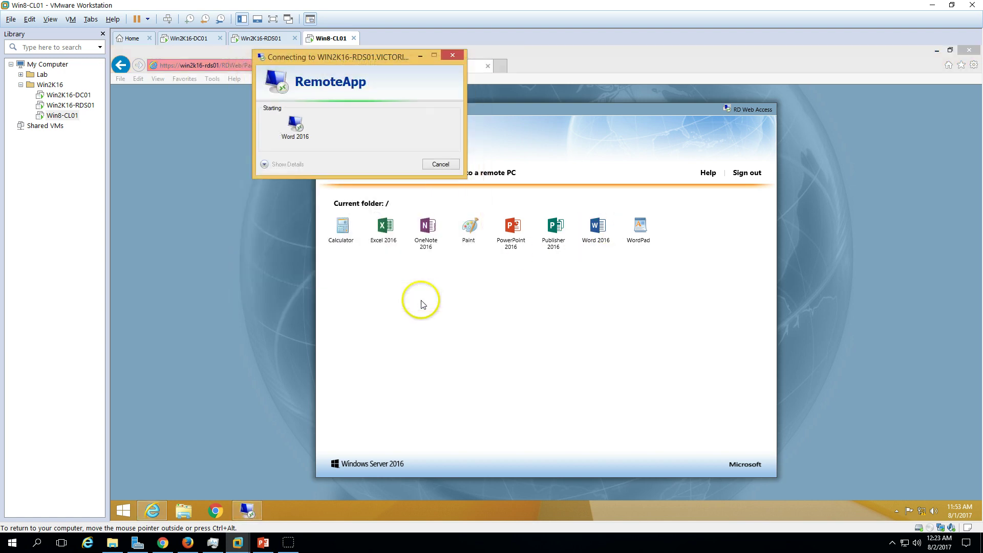
{"action": "left_click", "coordinate": [503, 174]}
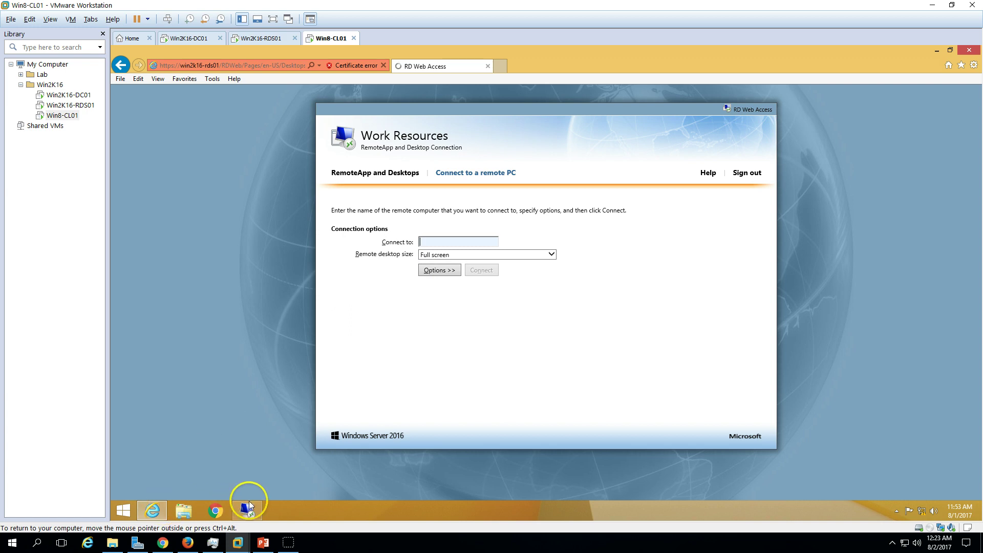
{"action": "left_click", "coordinate": [935, 51]}
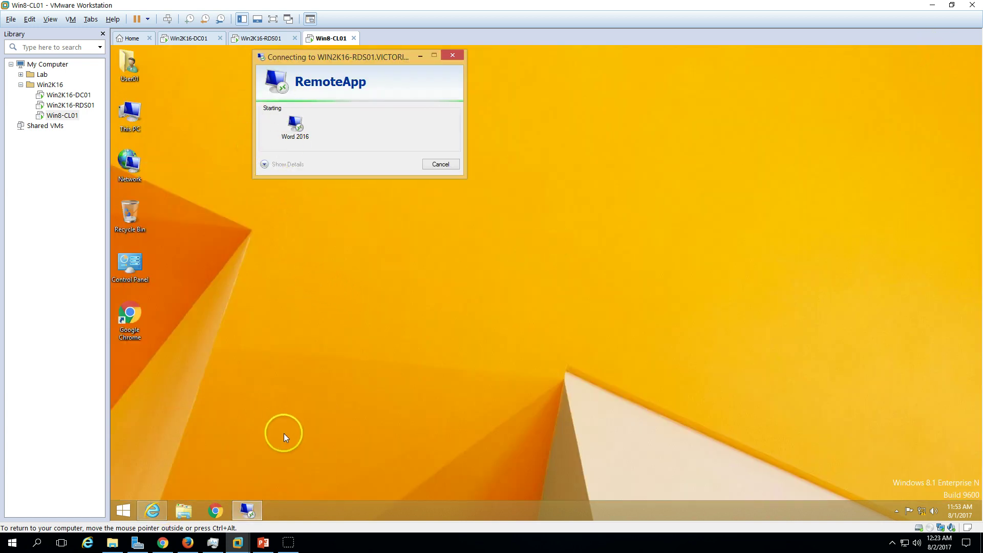
{"action": "left_click", "coordinate": [151, 509]}
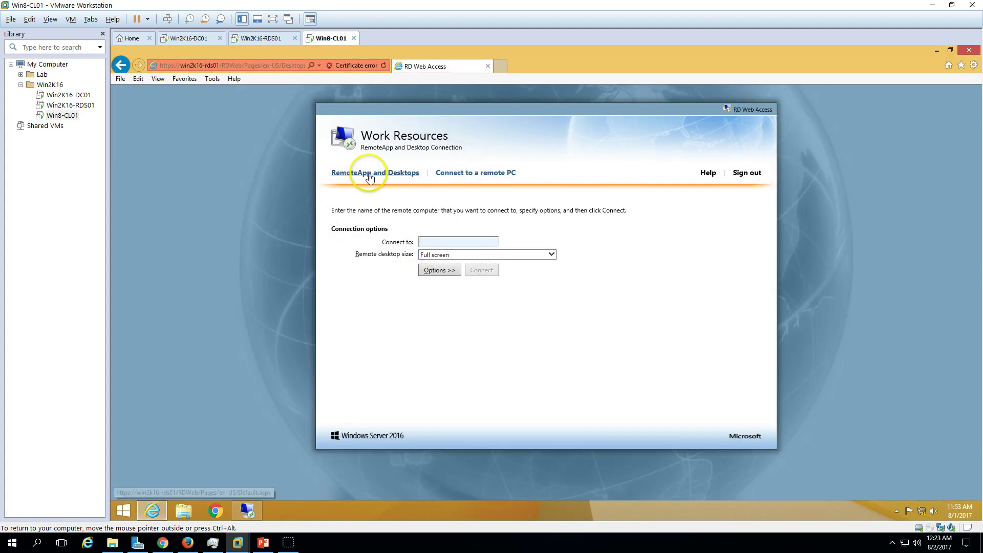
{"action": "left_click", "coordinate": [399, 173]}
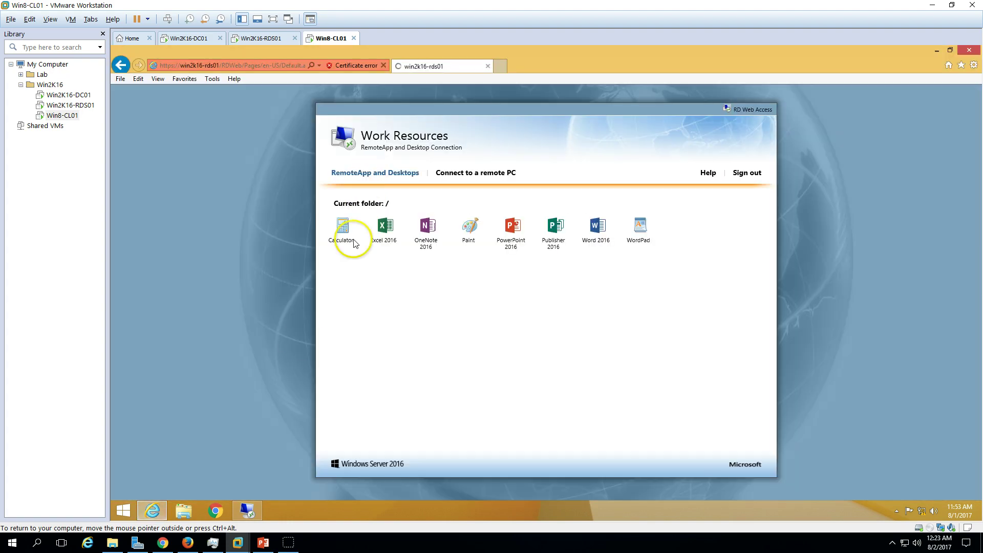
Step: Start a blank document in the Word RemoteApp, minimize it, and cancel the leftover RemoteApp connection prompt
{"action": "left_click", "coordinate": [152, 510]}
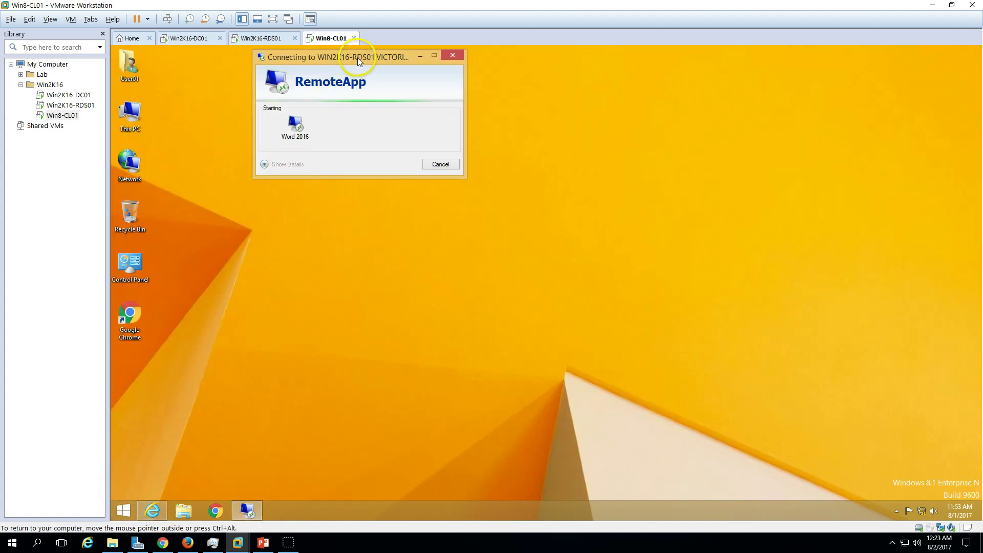
{"action": "left_click_drag", "start_coordinate": [358, 57], "coordinate": [608, 187]}
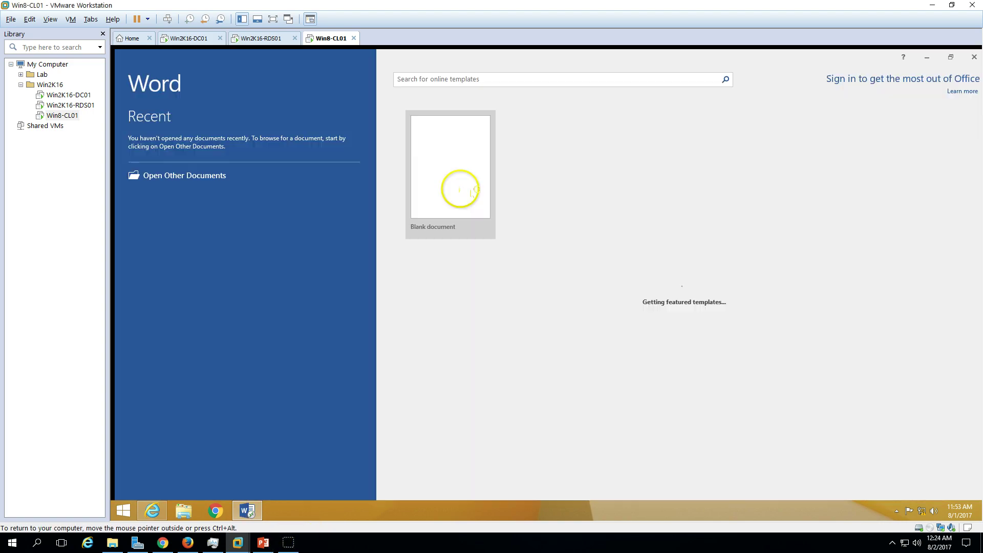
{"action": "left_click", "coordinate": [471, 193]}
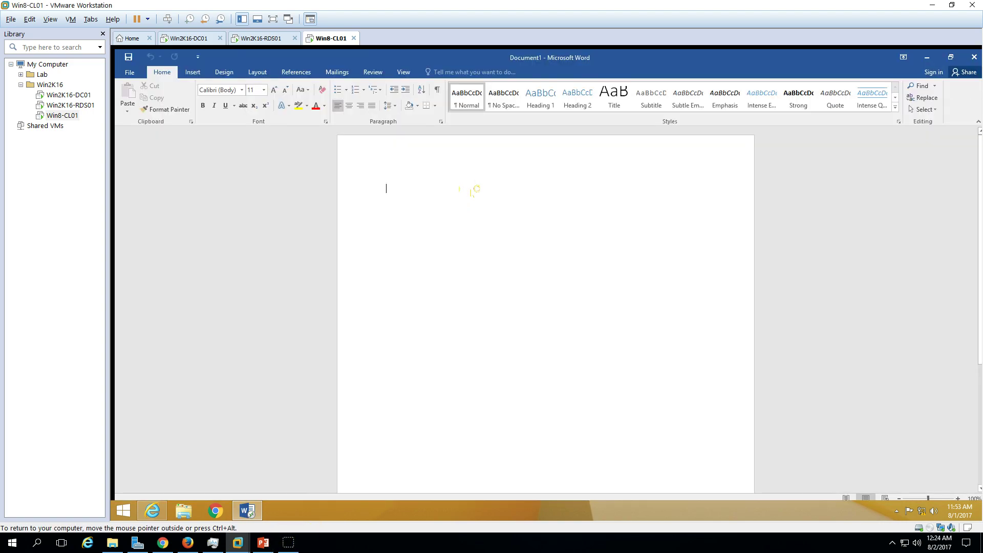
{"action": "left_click", "coordinate": [248, 509]}
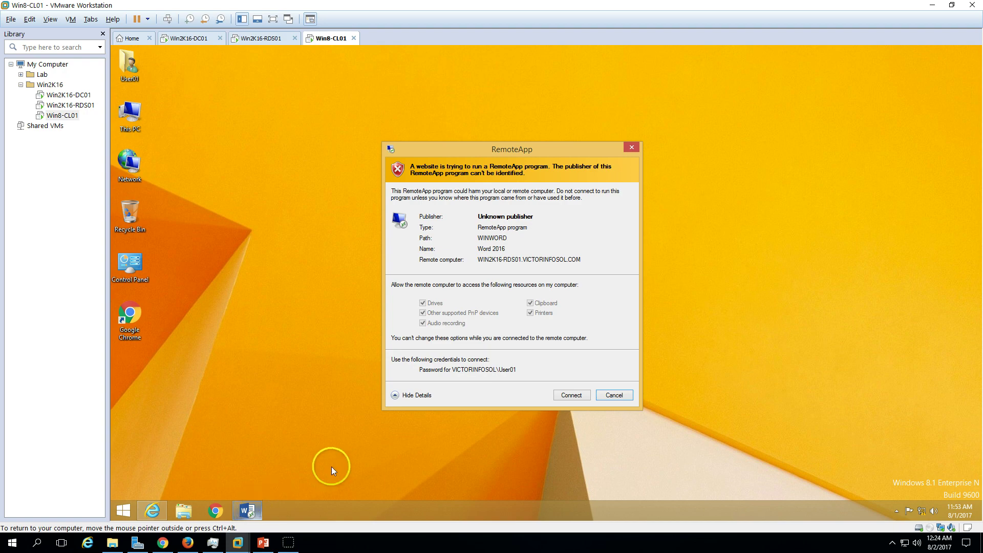
{"action": "left_click", "coordinate": [614, 395]}
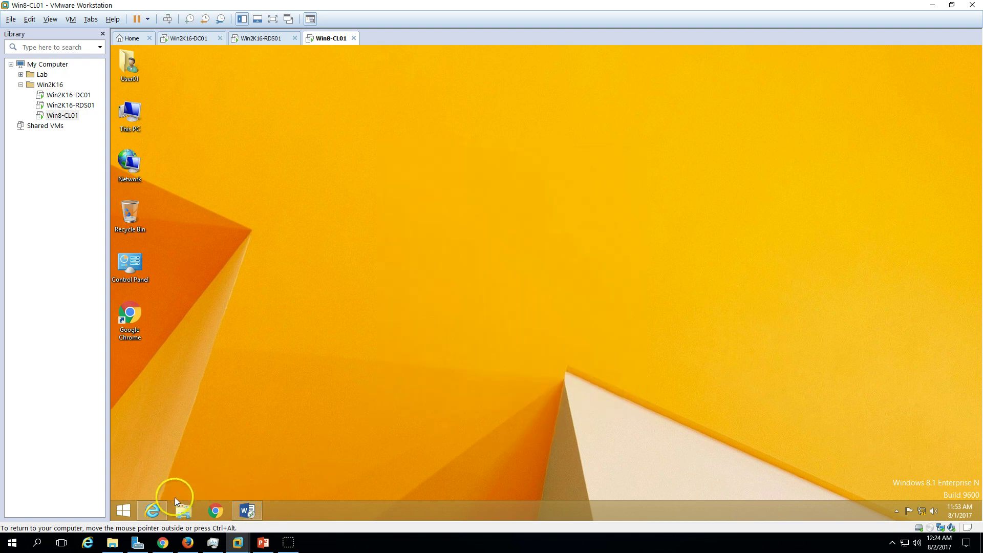
Step: Launch PowerPoint 2016 from RD Web Access, accept the RemoteApp connection, and start a blank presentation
{"action": "left_click", "coordinate": [155, 509]}
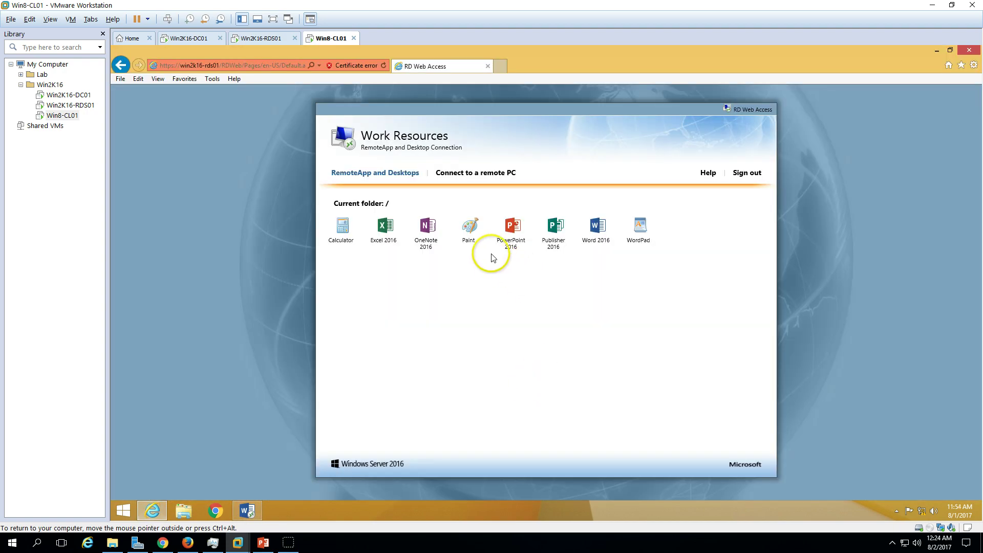
{"action": "left_click", "coordinate": [513, 229]}
{"action": "left_click", "coordinate": [571, 395]}
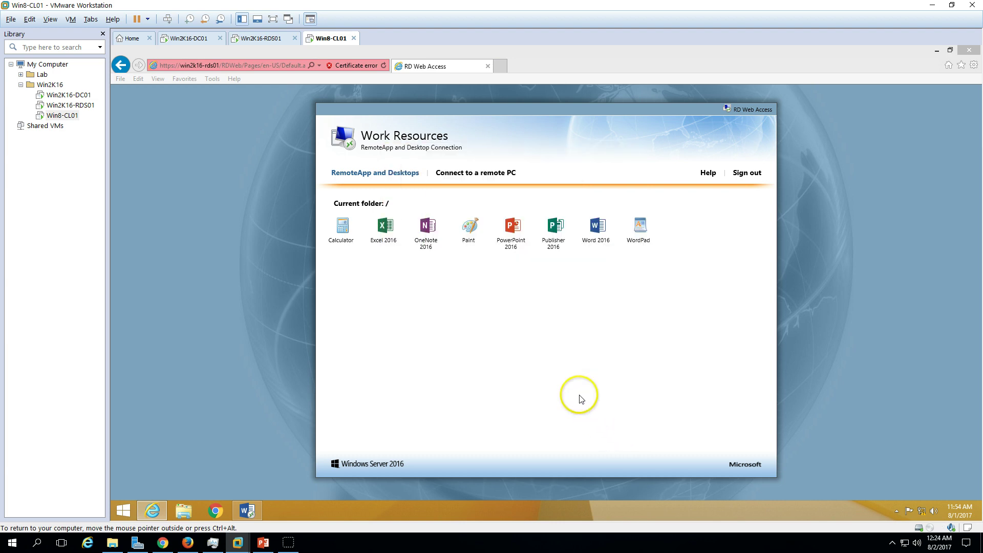
{"action": "left_click", "coordinate": [388, 233]}
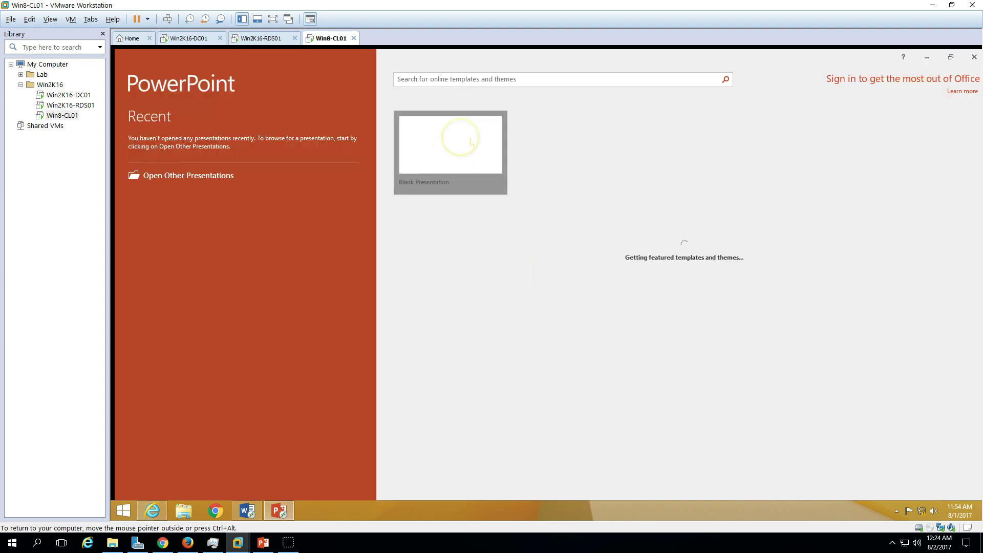
{"action": "left_click", "coordinate": [464, 199]}
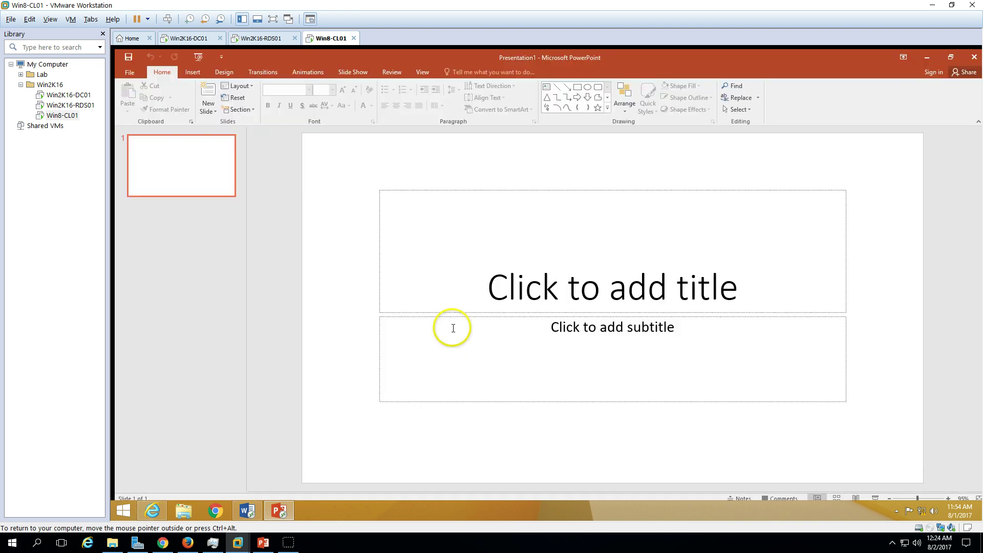
Step: Return to the RD Web Access page and launch the Excel 2016 RemoteApp
{"action": "left_click", "coordinate": [152, 511]}
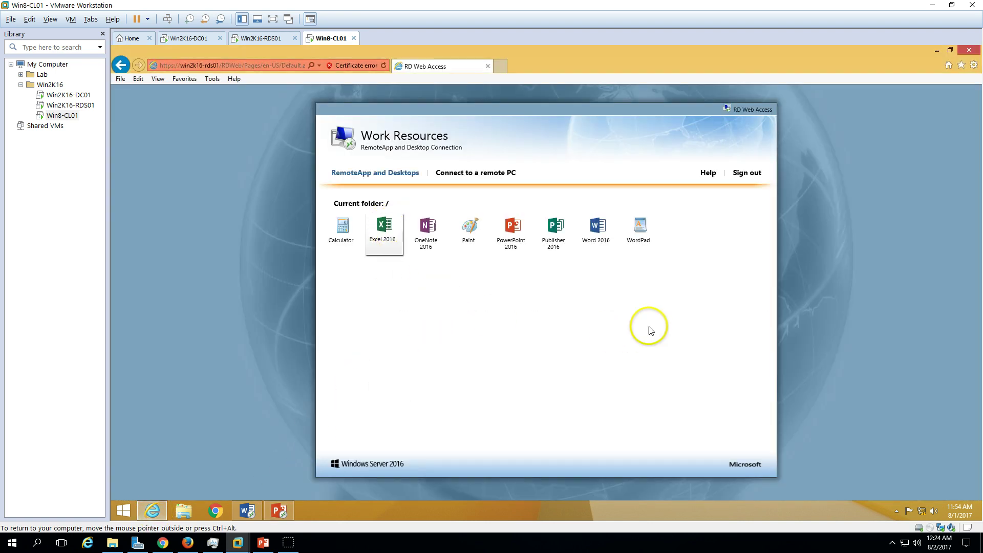
{"action": "right_click", "coordinate": [378, 229]}
{"action": "left_click_drag", "start_coordinate": [340, 316], "coordinate": [377, 252]}
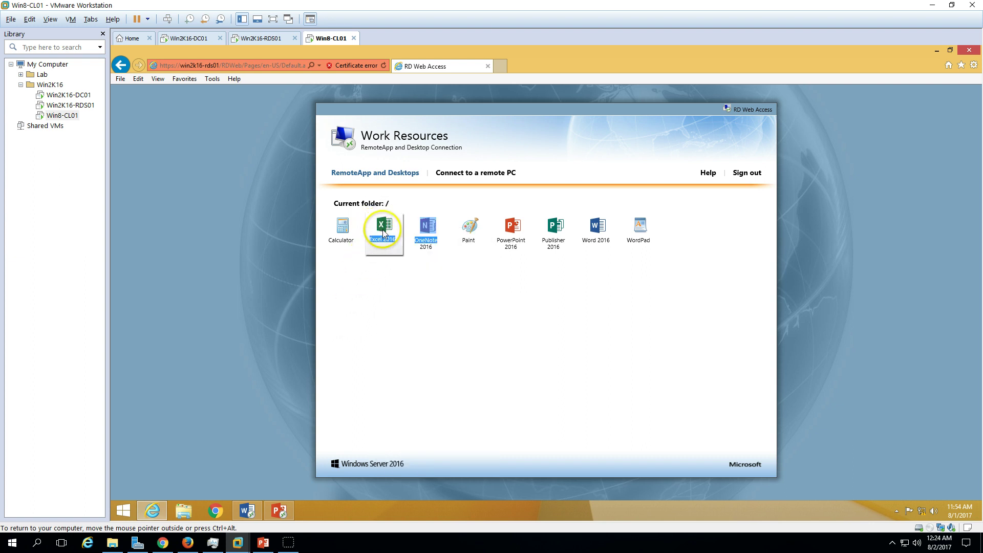
{"action": "left_click", "coordinate": [456, 346]}
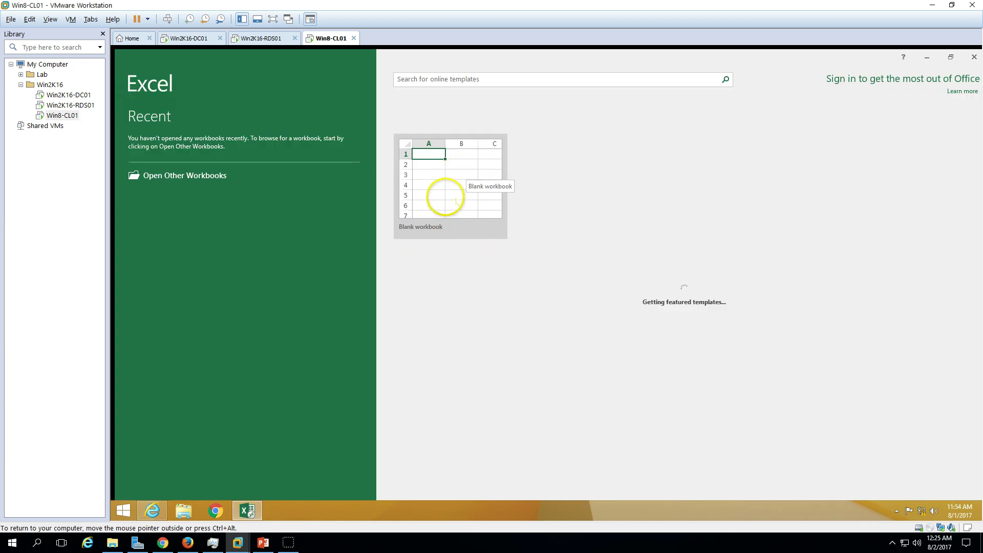
Step: Switch to the PowerPoint slide show on the host computer and go back to the first slide
{"action": "left_click", "coordinate": [265, 544]}
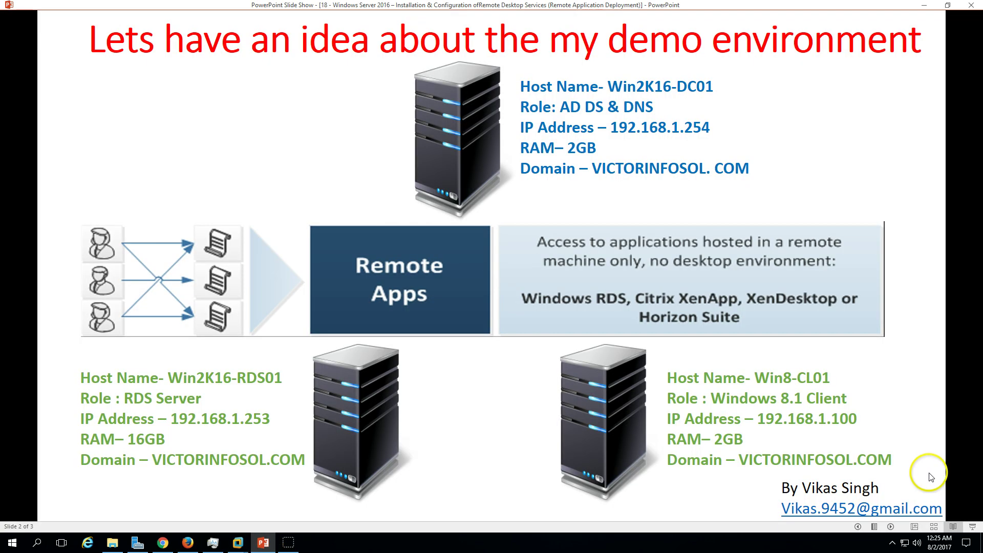
{"action": "left_click", "coordinate": [858, 527]}
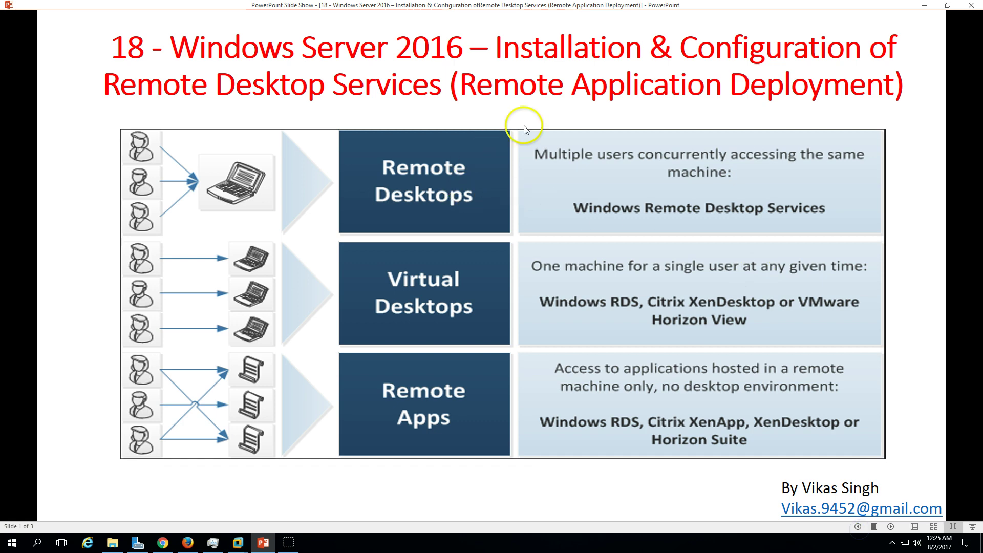